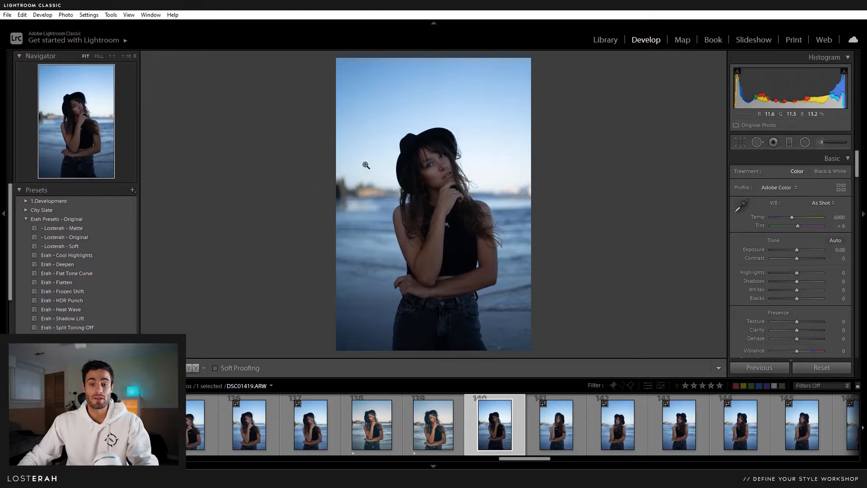
# - Try a 4 x 5 crop and reposition the photo, then restore the original proportions
pyautogui.click(741, 144)
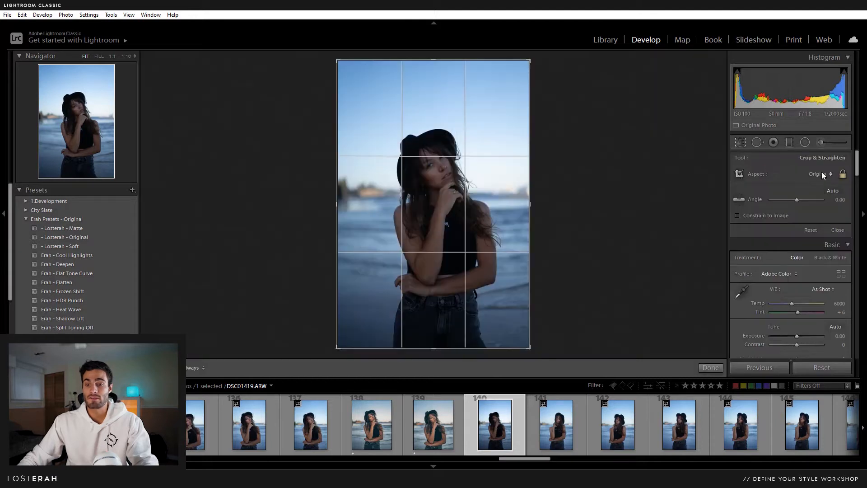
pyautogui.click(822, 174)
pyautogui.click(782, 227)
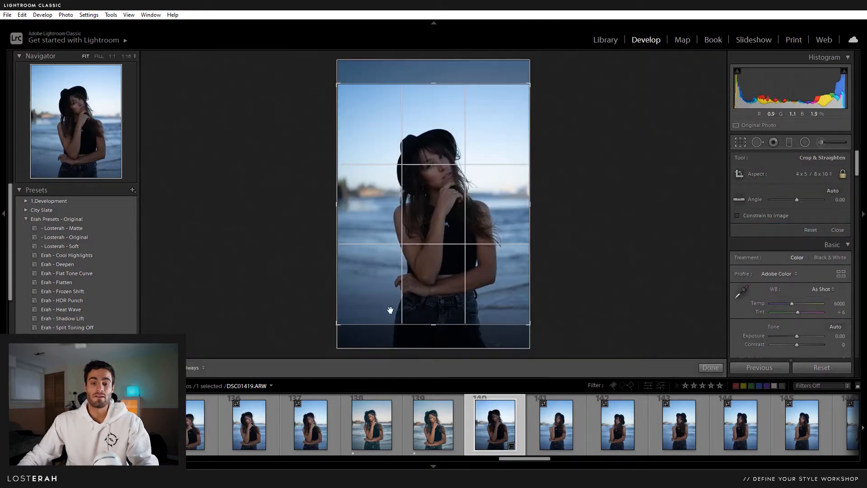
pyautogui.moveTo(469, 234); pyautogui.dragTo(470, 206)
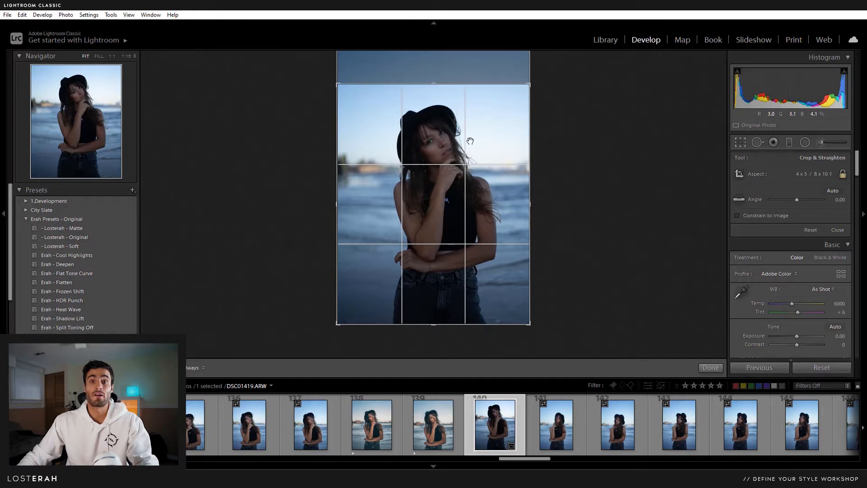
pyautogui.moveTo(478, 188); pyautogui.dragTo(441, 211)
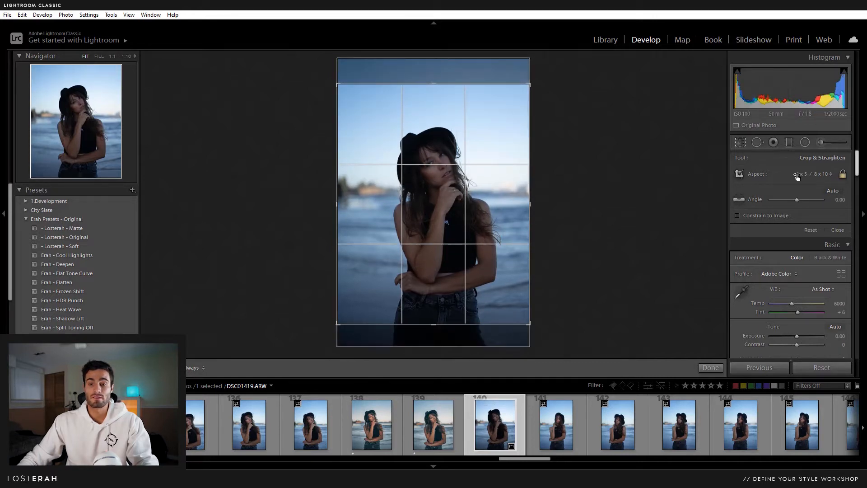
pyautogui.click(819, 175)
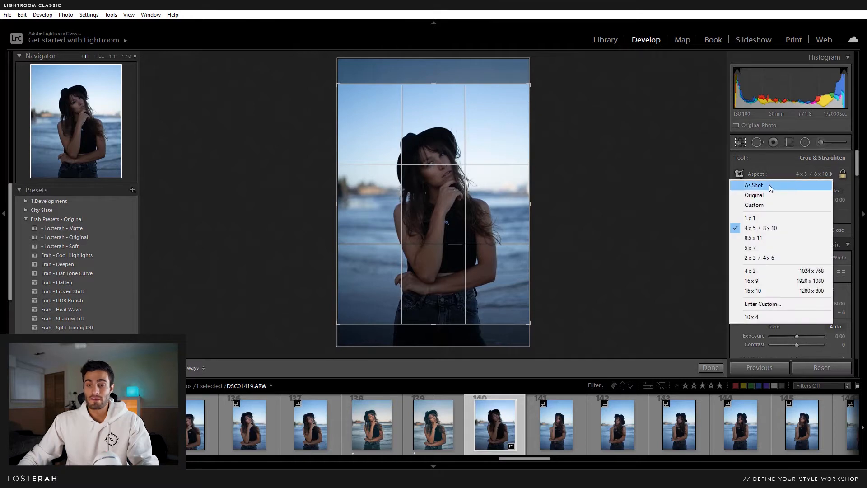
pyautogui.click(768, 185)
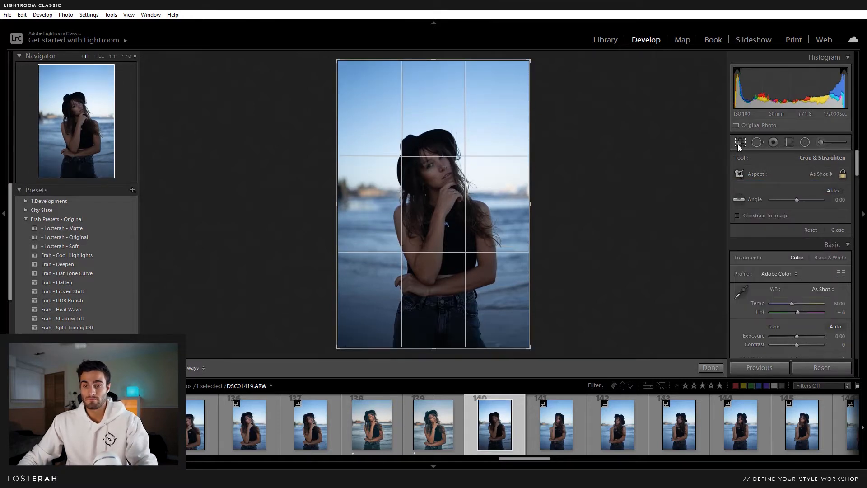
pyautogui.click(740, 143)
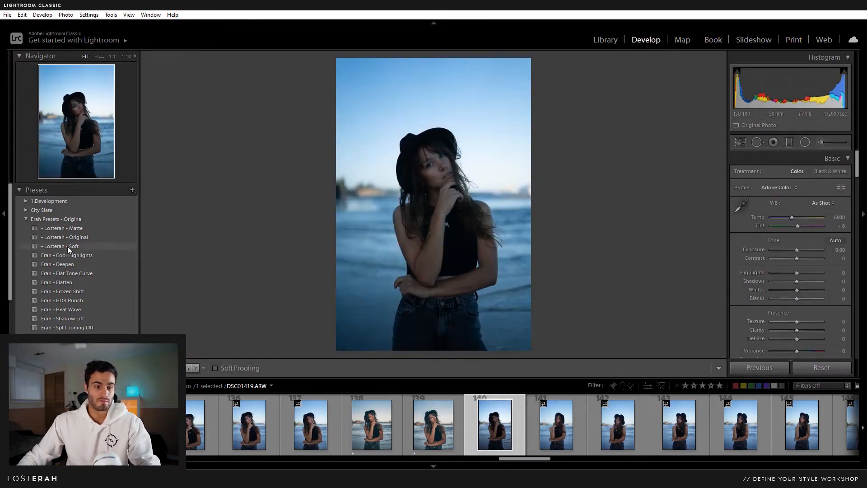
# - Apply the Losterah - Soft preset and raise Exposure to +0.35
pyautogui.click(67, 246)
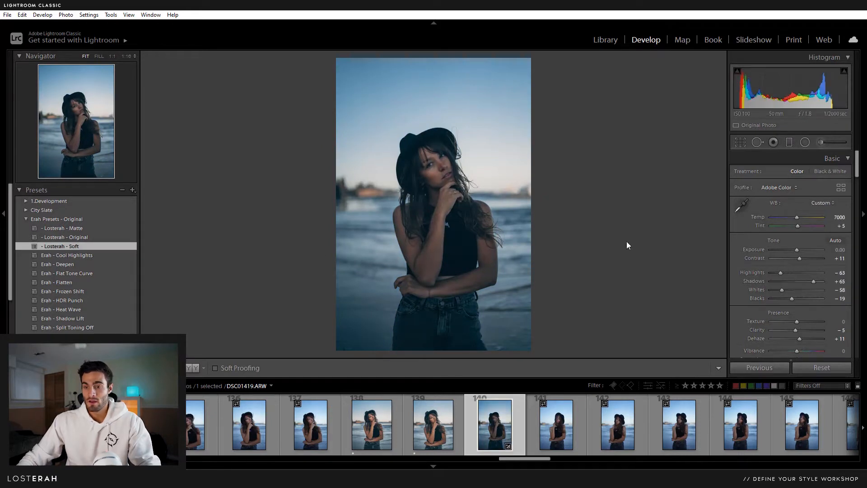
pyautogui.moveTo(796, 248); pyautogui.dragTo(798, 248)
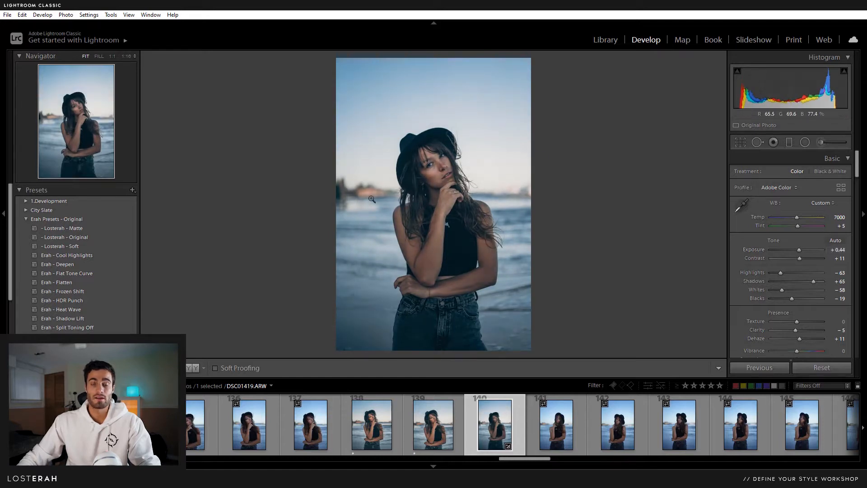
pyautogui.moveTo(799, 249); pyautogui.dragTo(797, 249)
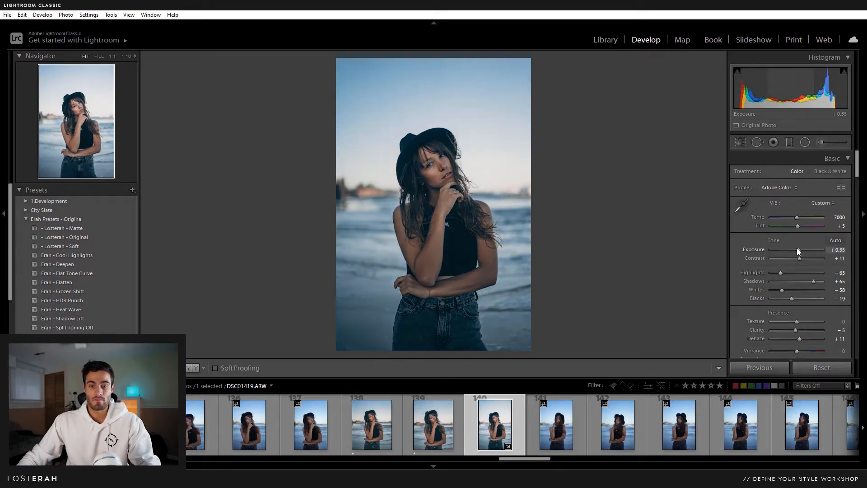
# - Check her face at 1:1 and settle red saturation at -53 after trying -100
pyautogui.click(445, 176)
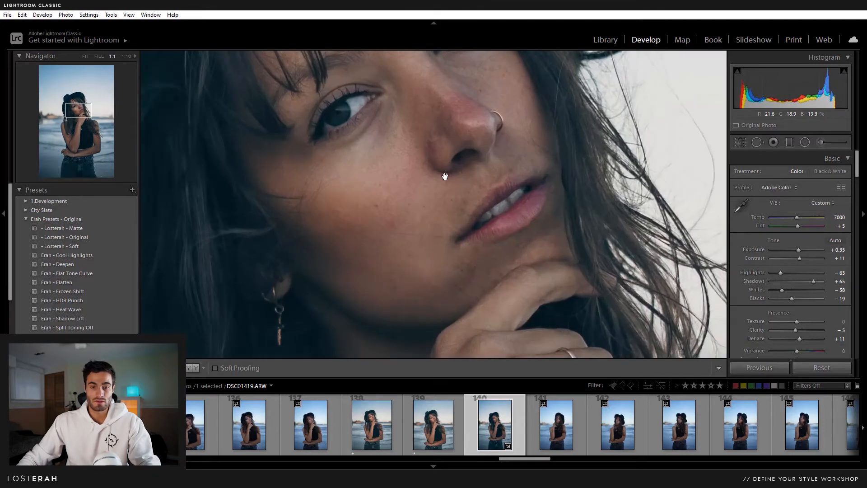
pyautogui.moveTo(445, 176); pyautogui.dragTo(461, 203)
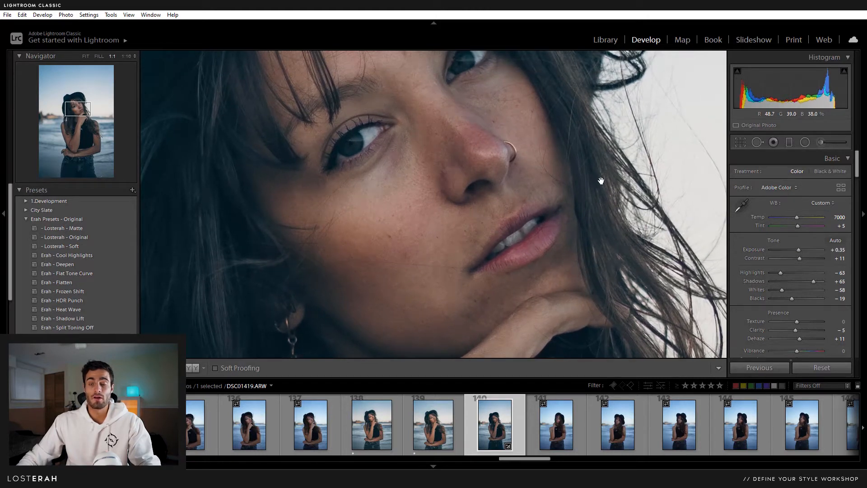
pyautogui.scroll(-10, 752, 249)
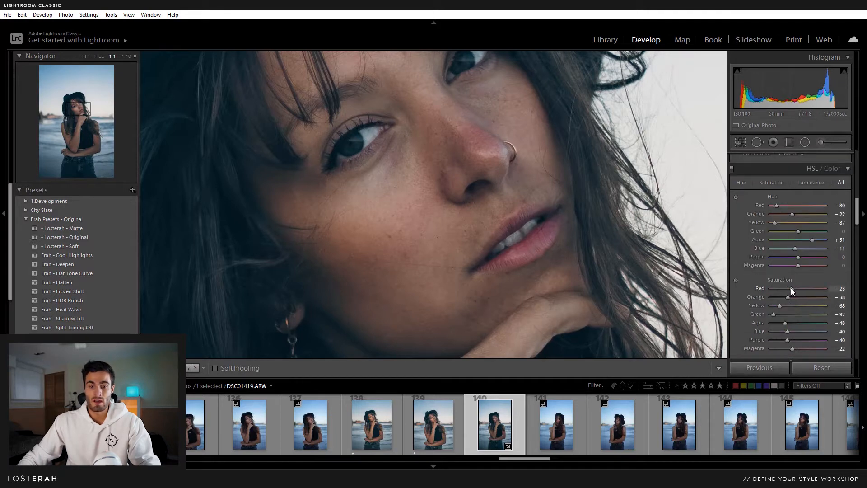
pyautogui.moveTo(792, 290); pyautogui.dragTo(768, 291)
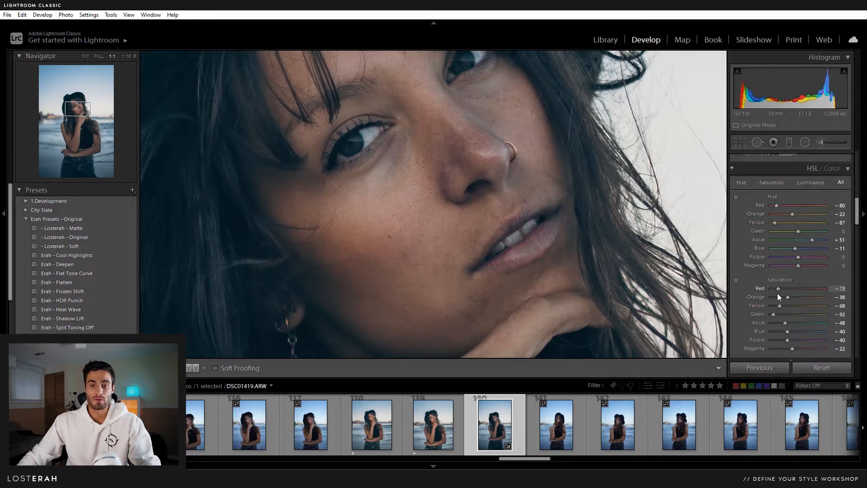
pyautogui.moveTo(777, 294); pyautogui.dragTo(752, 294)
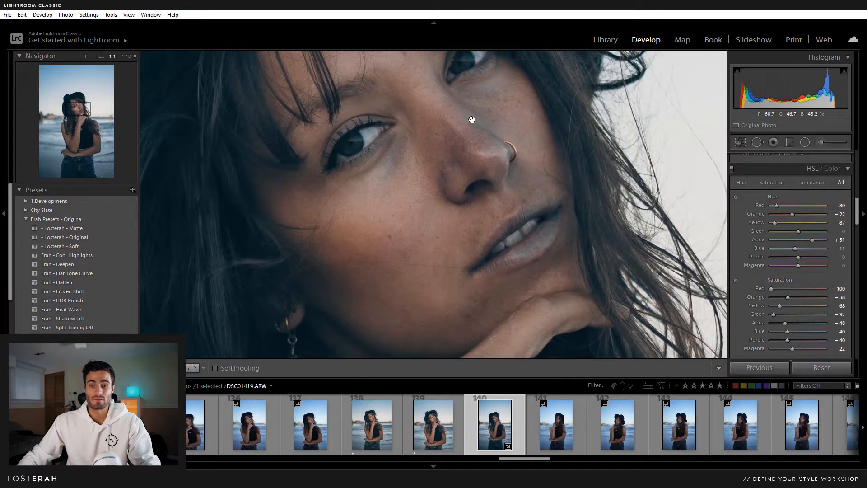
pyautogui.moveTo(773, 288); pyautogui.dragTo(786, 286)
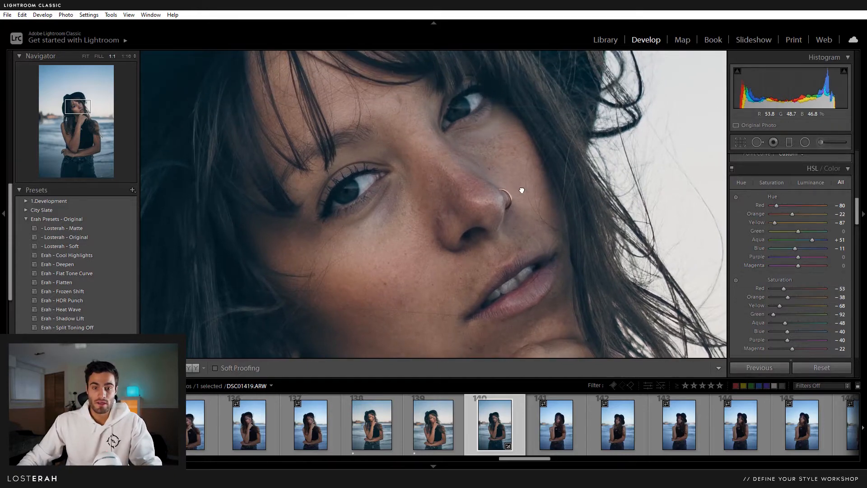
pyautogui.click(456, 173)
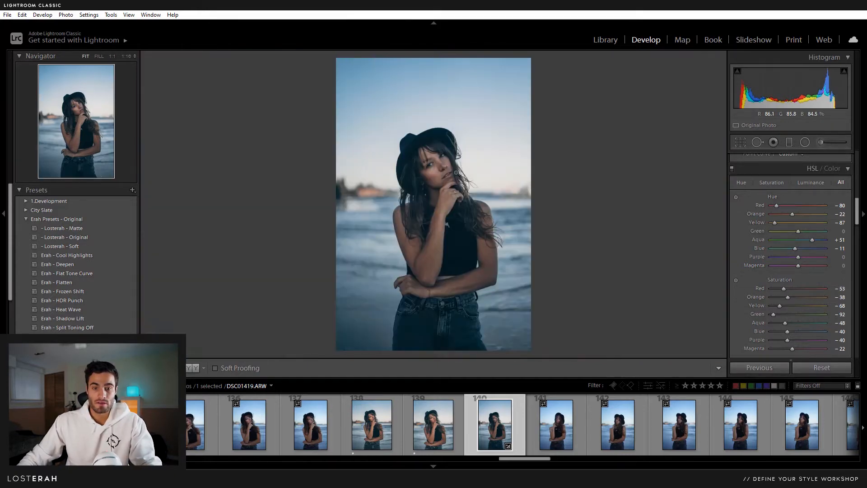
# - Draw a radial filter oval over the woman and centre it on her
pyautogui.click(805, 142)
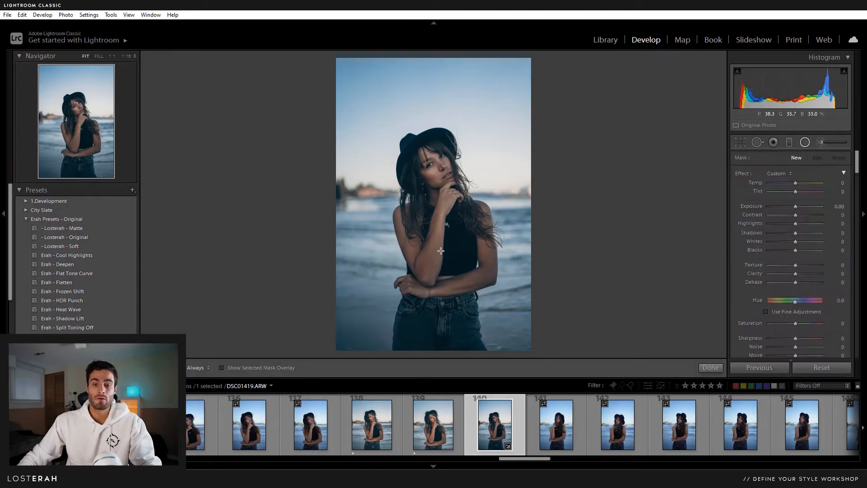
pyautogui.moveTo(443, 267); pyautogui.dragTo(524, 369)
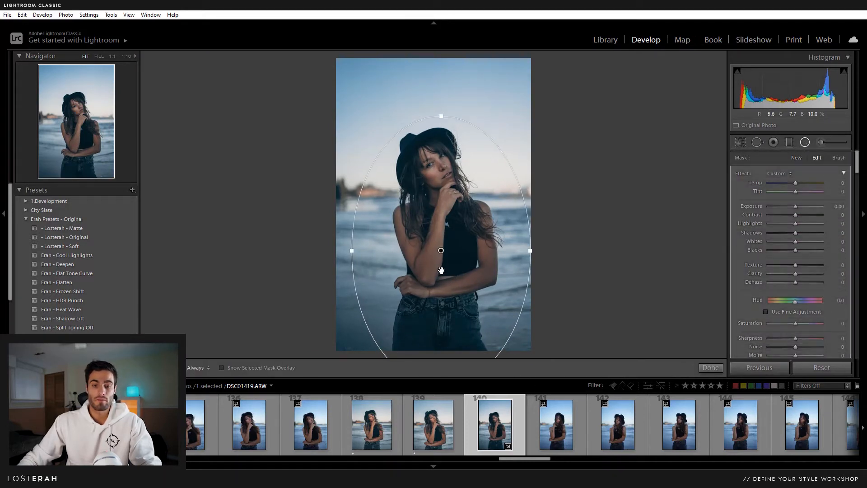
pyautogui.moveTo(442, 250); pyautogui.dragTo(436, 245)
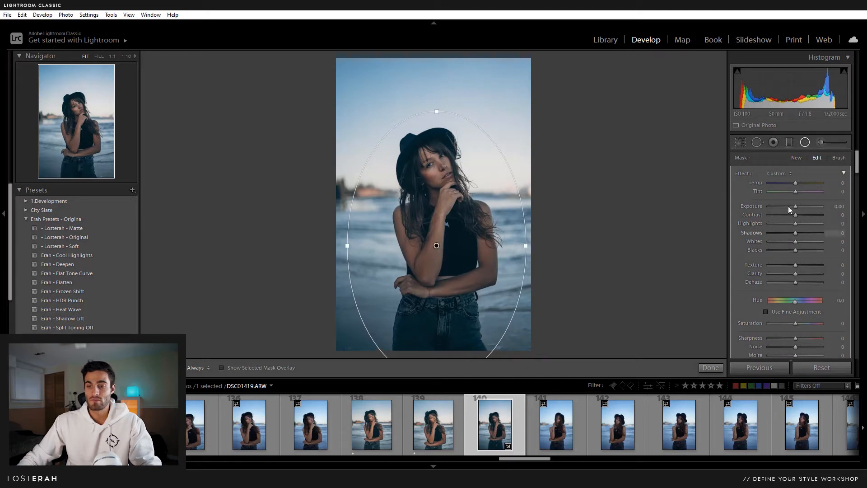
# - Give the oval +0.31 exposure and feather 100, narrow it, and check its mask
pyautogui.moveTo(795, 206); pyautogui.dragTo(798, 206)
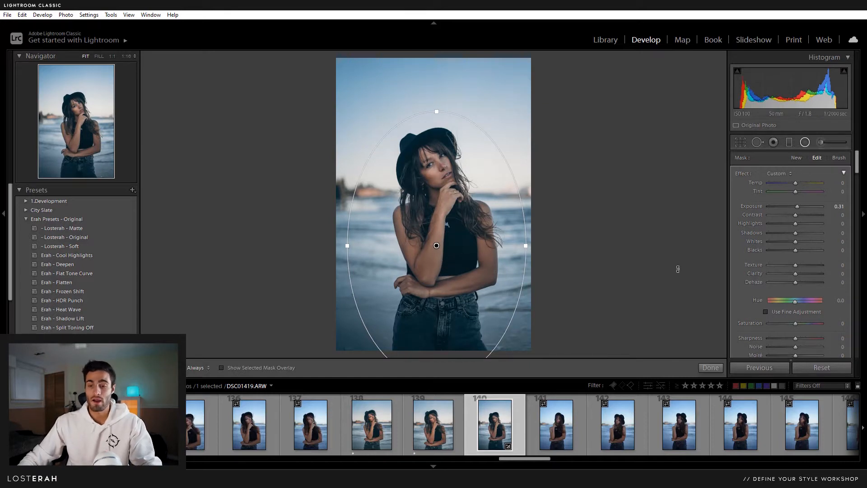
pyautogui.scroll(-3, 740, 299)
pyautogui.moveTo(794, 272); pyautogui.dragTo(832, 272)
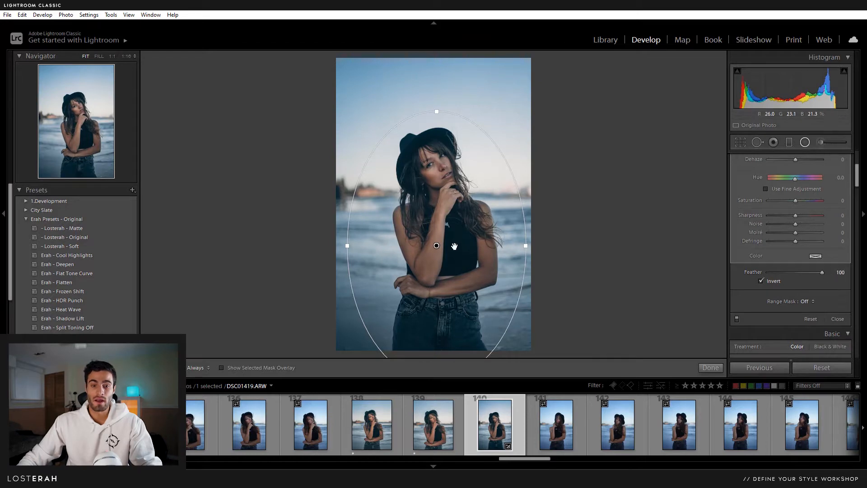
pyautogui.moveTo(526, 245); pyautogui.dragTo(517, 246)
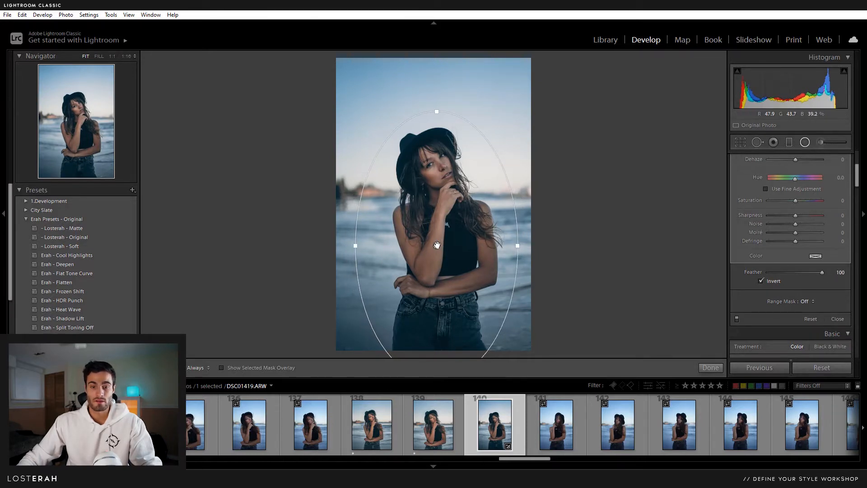
pyautogui.click(222, 368)
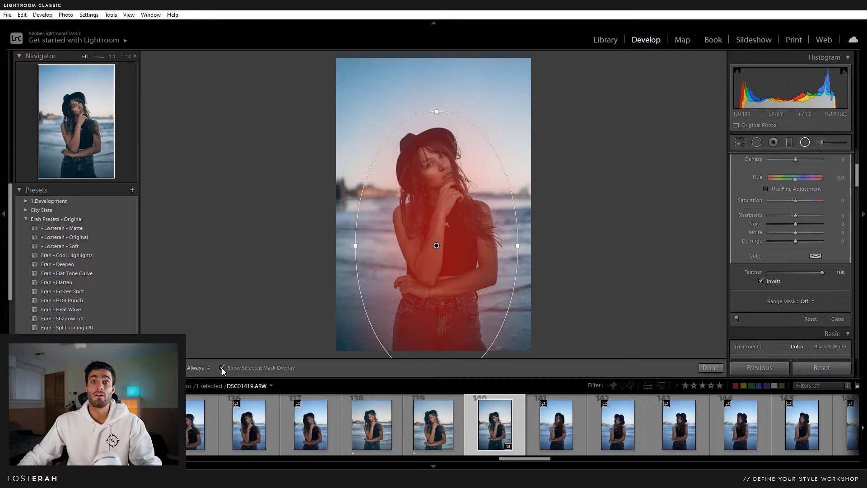
pyautogui.click(221, 368)
pyautogui.scroll(5, 739, 284)
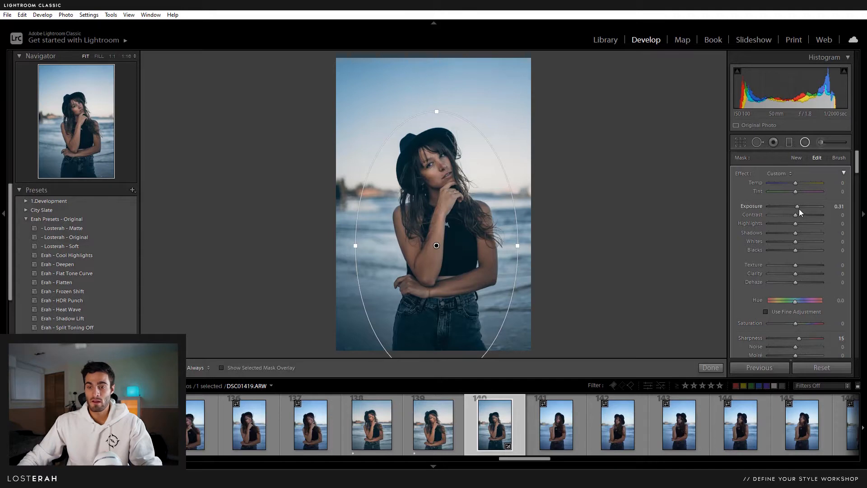
pyautogui.click(805, 142)
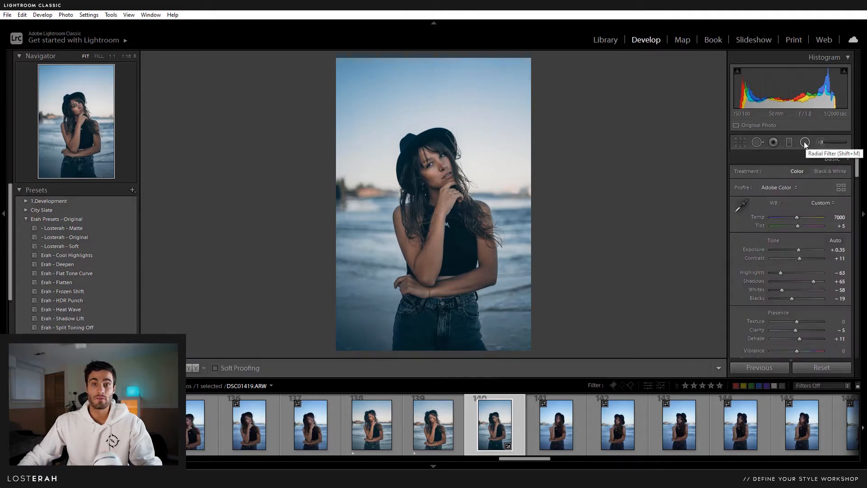
# - Zoom to 1:1 on her face and select the brush mask under her eye
pyautogui.click(439, 162)
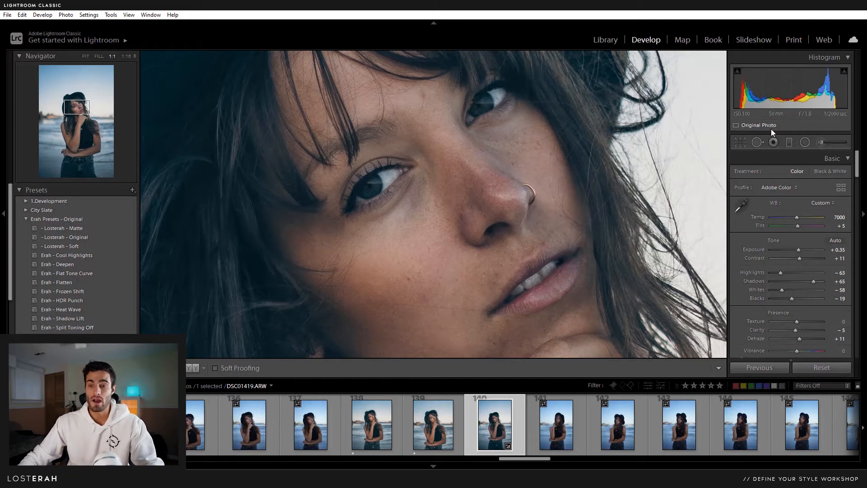
pyautogui.click(820, 143)
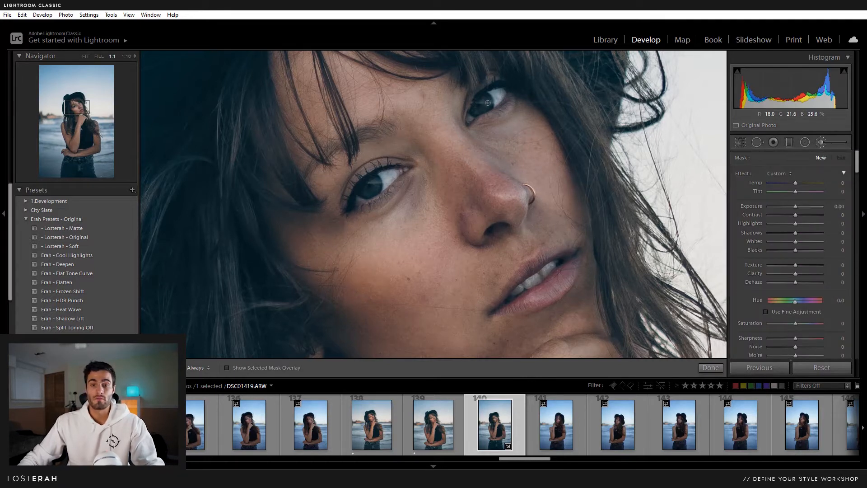
pyautogui.press('h')
pyautogui.click(377, 178)
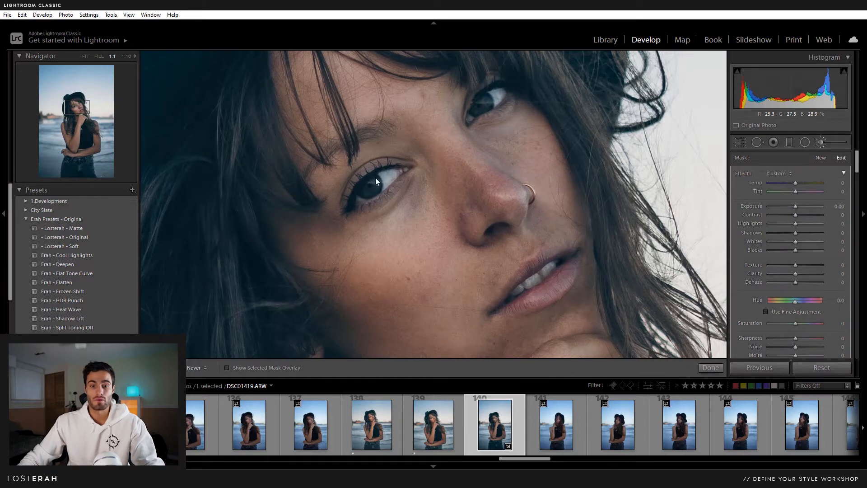
pyautogui.press('h')
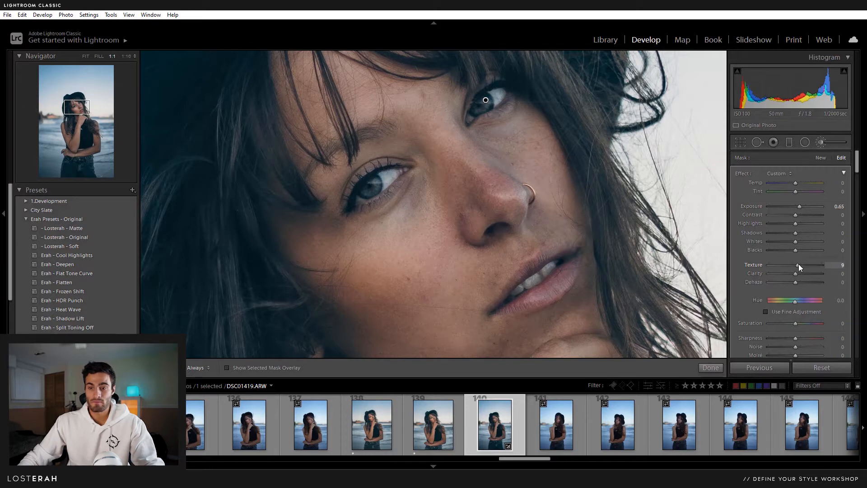
# - Set the eye mask to texture 13, highlights 42, exposure 0.92, temperature -16
pyautogui.moveTo(798, 263); pyautogui.dragTo(799, 264)
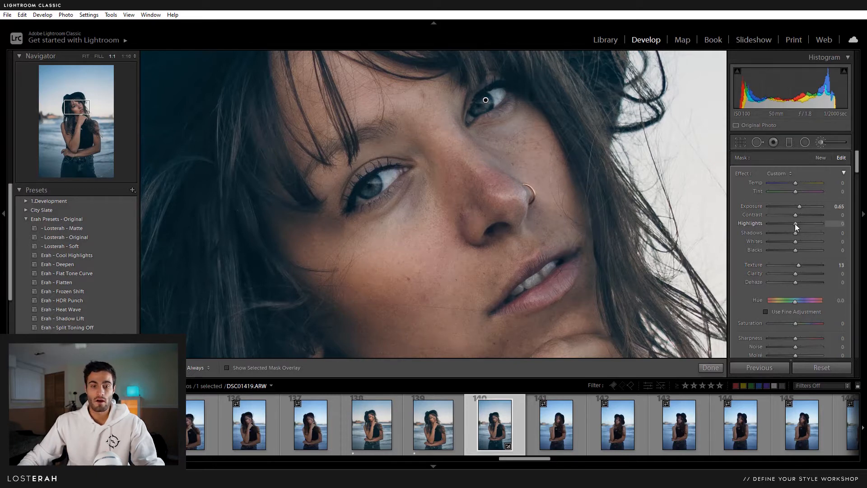
pyautogui.moveTo(796, 224); pyautogui.dragTo(811, 230)
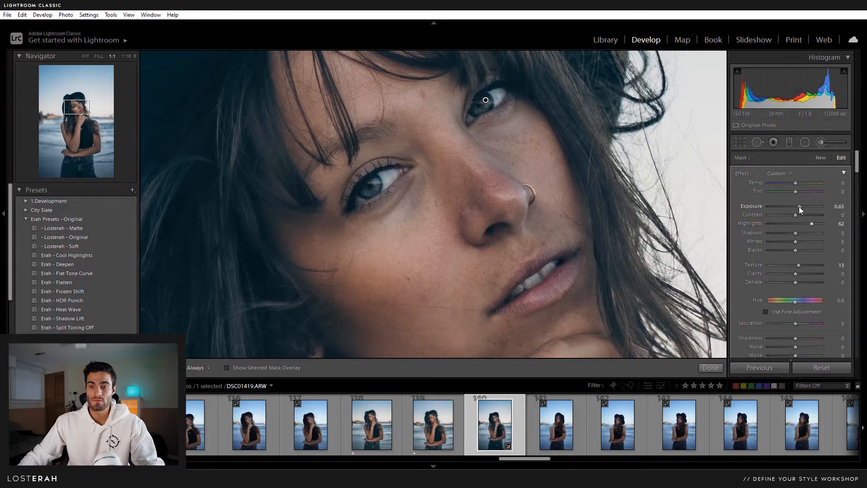
pyautogui.moveTo(798, 207); pyautogui.dragTo(800, 207)
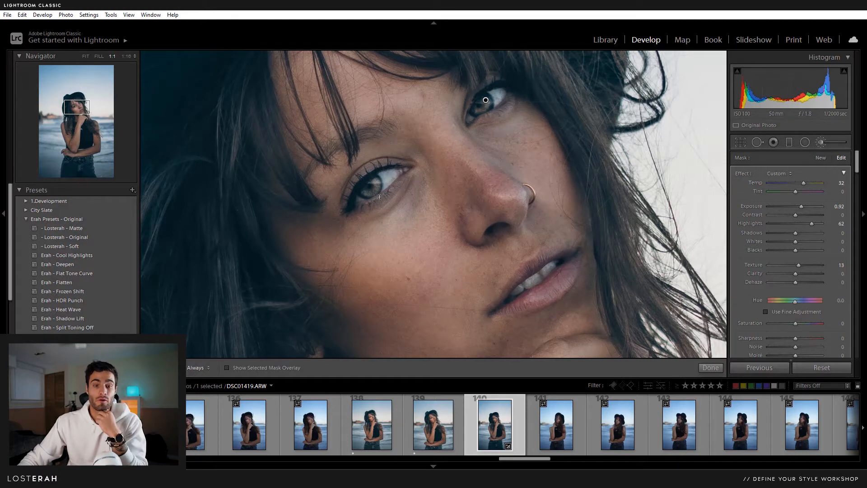
pyautogui.moveTo(798, 185); pyautogui.dragTo(793, 184)
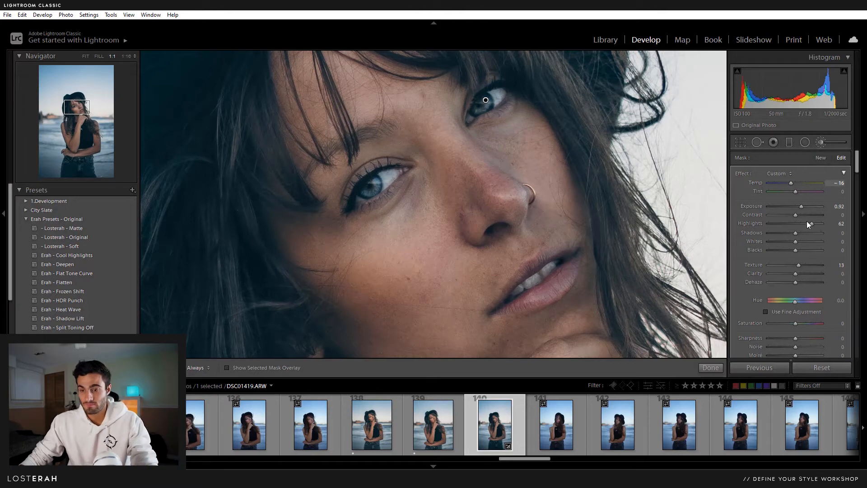
pyautogui.moveTo(812, 223); pyautogui.dragTo(804, 223)
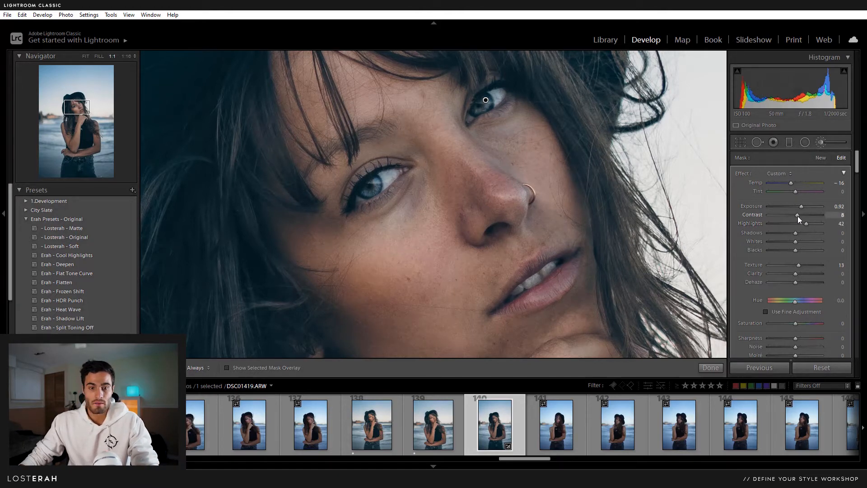
# - Toggle the eye mask off and on to compare, then finish the mask edit
pyautogui.scroll(-3, 744, 229)
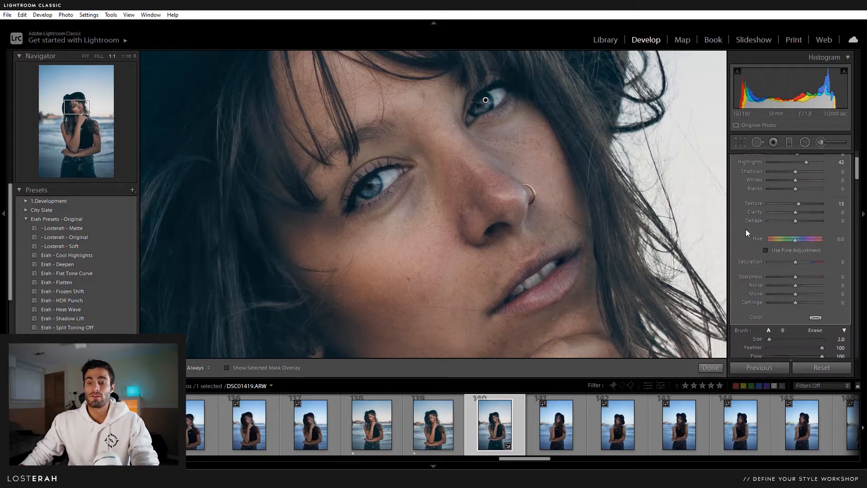
pyautogui.scroll(-3, 746, 229)
pyautogui.click(736, 346)
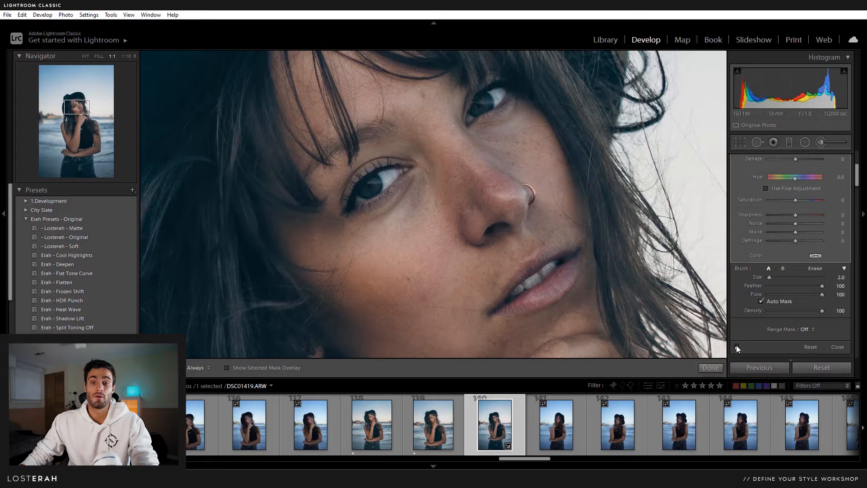
pyautogui.click(736, 347)
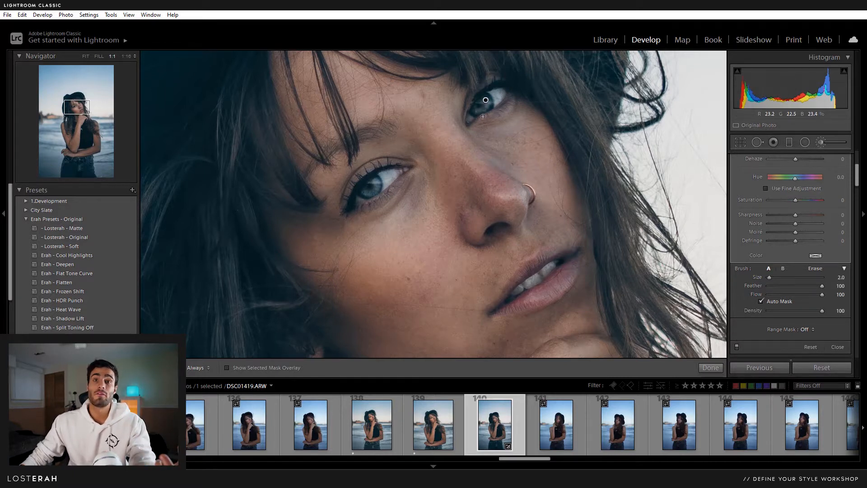
pyautogui.click(822, 142)
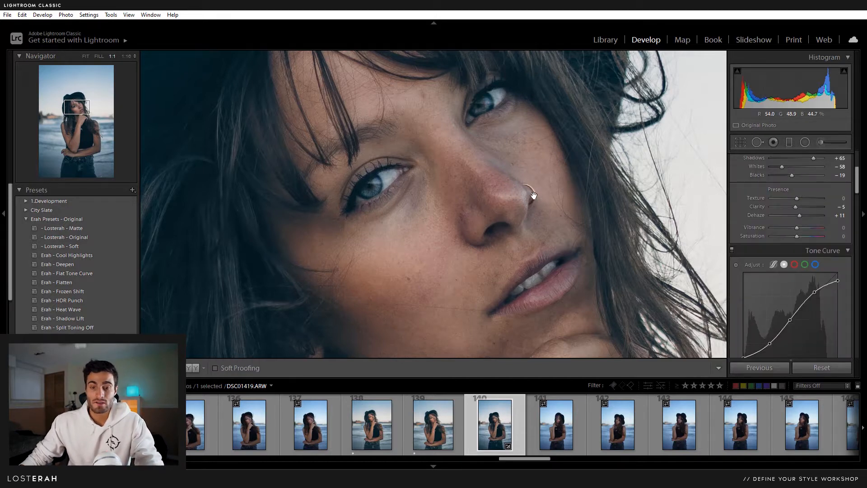
# - Reopen brush editing with pins hidden, close it, and fit the whole photo in view
pyautogui.click(821, 142)
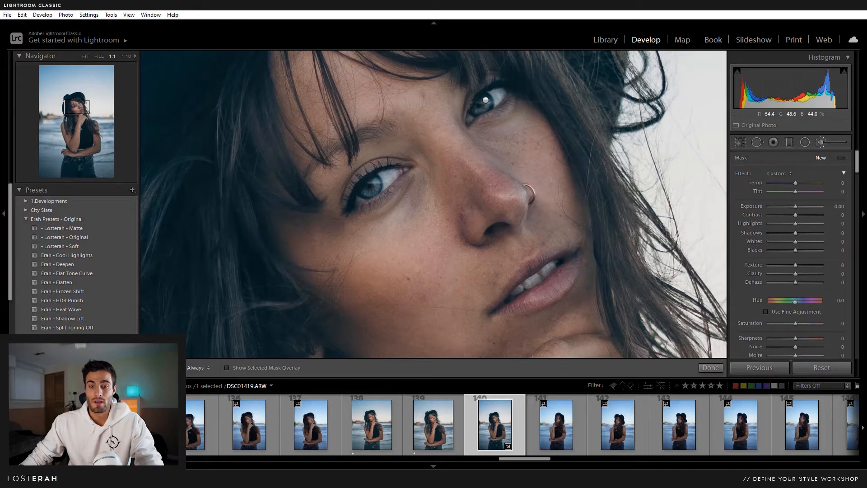
pyautogui.press('h')
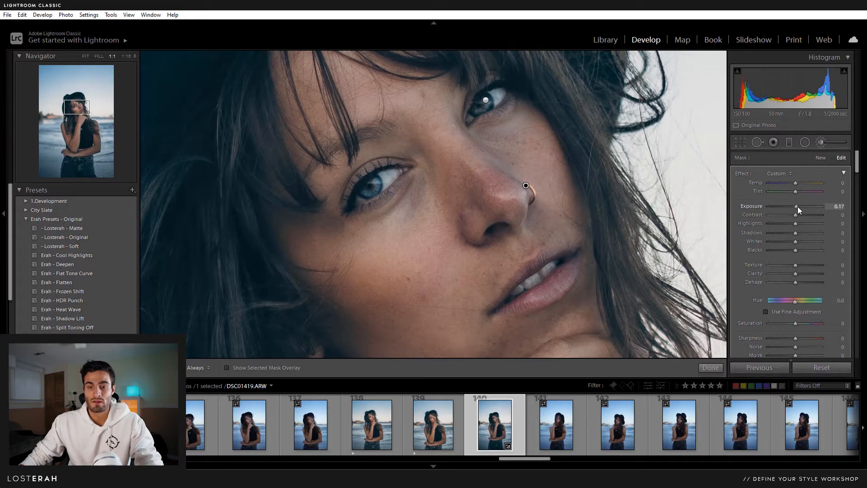
pyautogui.click(815, 141)
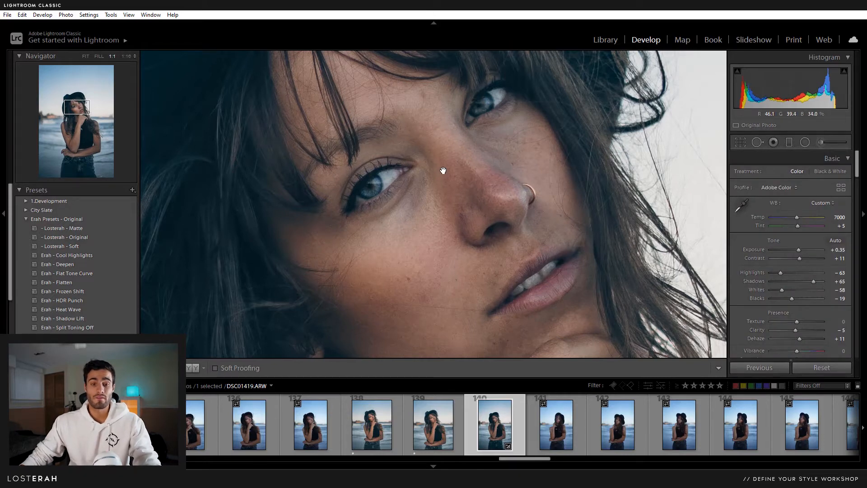
pyautogui.click(419, 193)
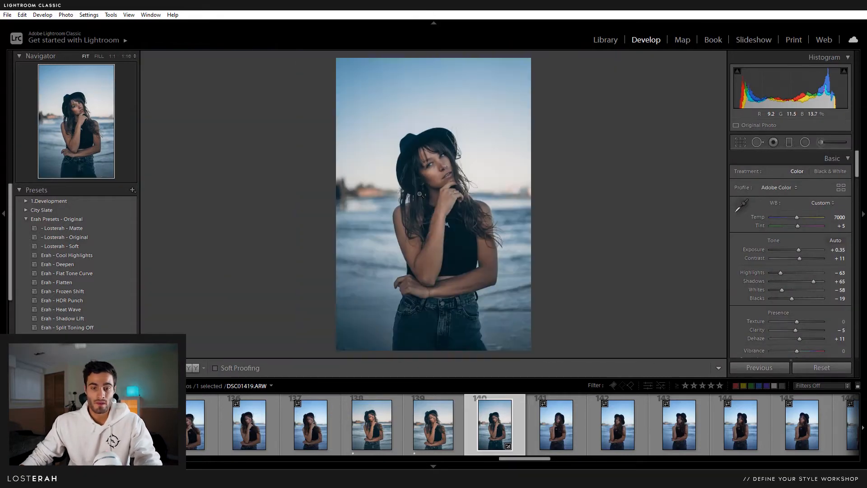
# - Zoom to 1:1 and add a circular radial mask brightening the left eye
pyautogui.click(455, 170)
pyautogui.moveTo(455, 170); pyautogui.dragTo(548, 218)
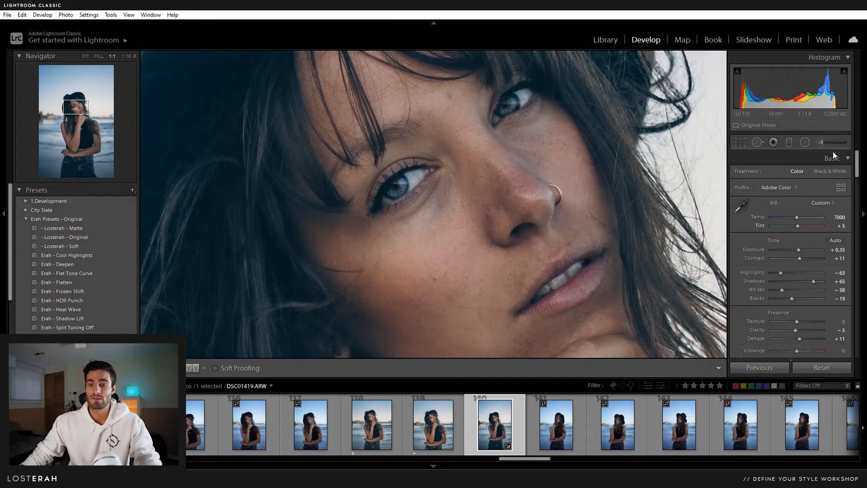
pyautogui.click(805, 142)
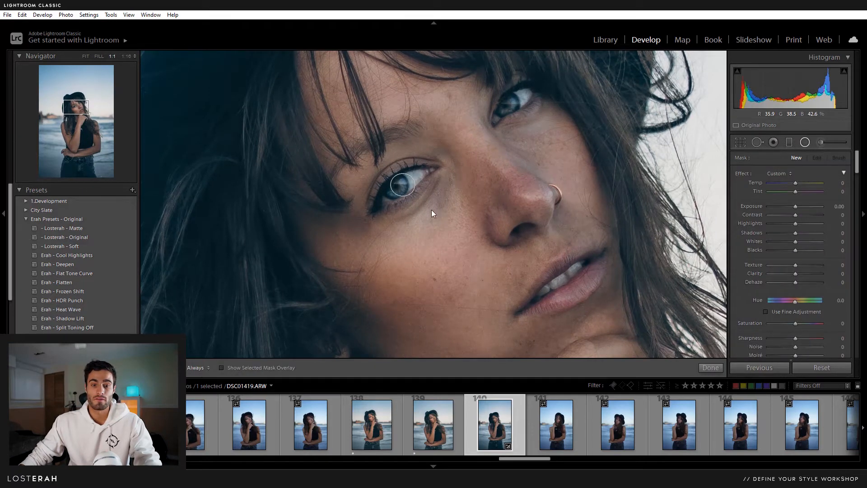
pyautogui.moveTo(431, 210); pyautogui.dragTo(483, 265)
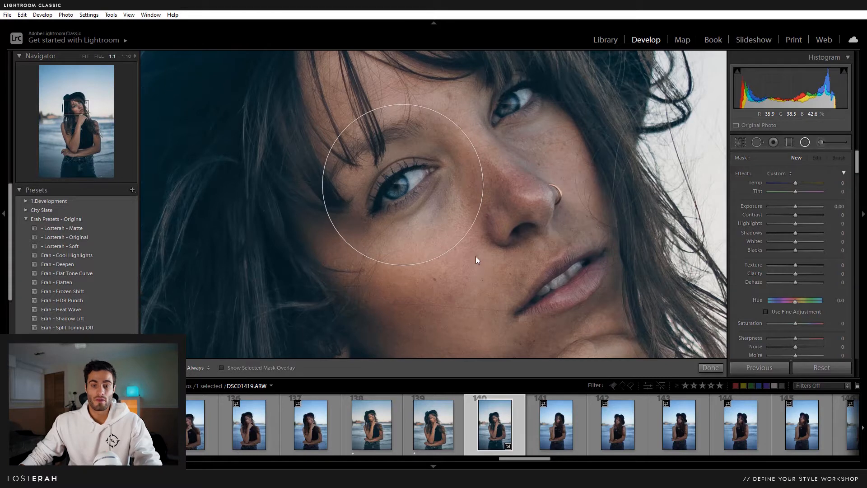
pyautogui.moveTo(795, 206); pyautogui.dragTo(794, 205)
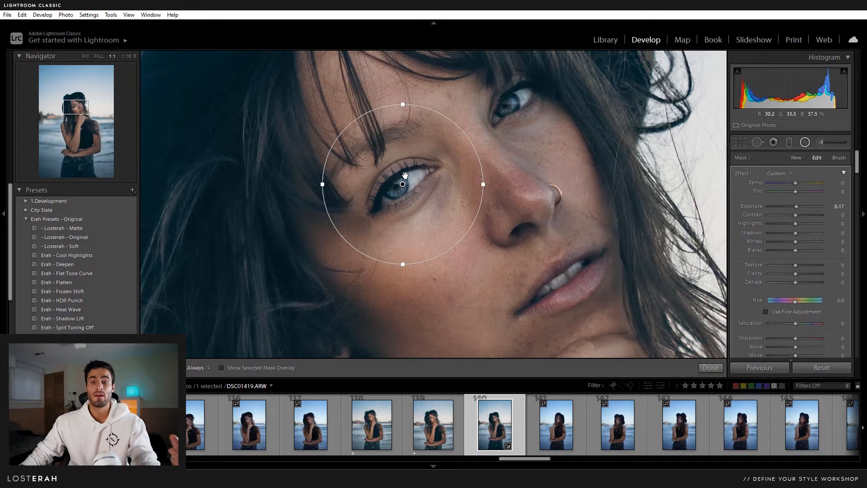
pyautogui.moveTo(403, 181); pyautogui.dragTo(402, 183)
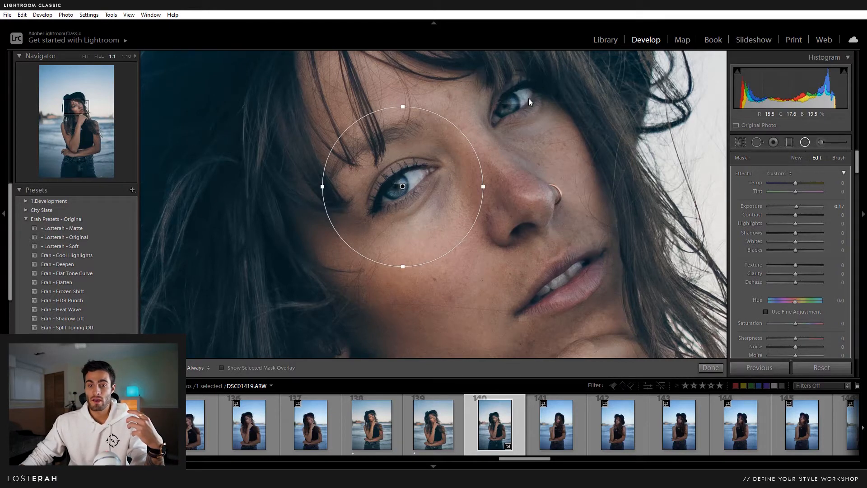
# - Add a second circle over the right eye with exposure 0.10, then fit the view
pyautogui.moveTo(511, 102); pyautogui.dragTo(570, 164)
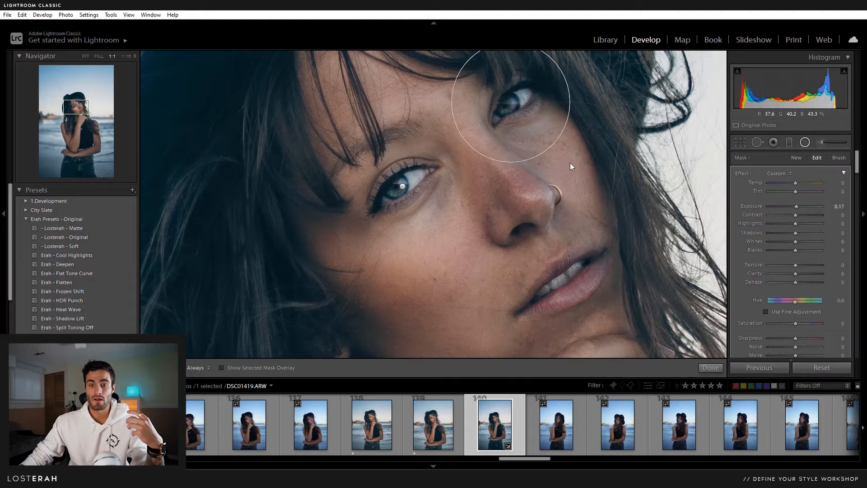
pyautogui.moveTo(511, 102); pyautogui.dragTo(514, 106)
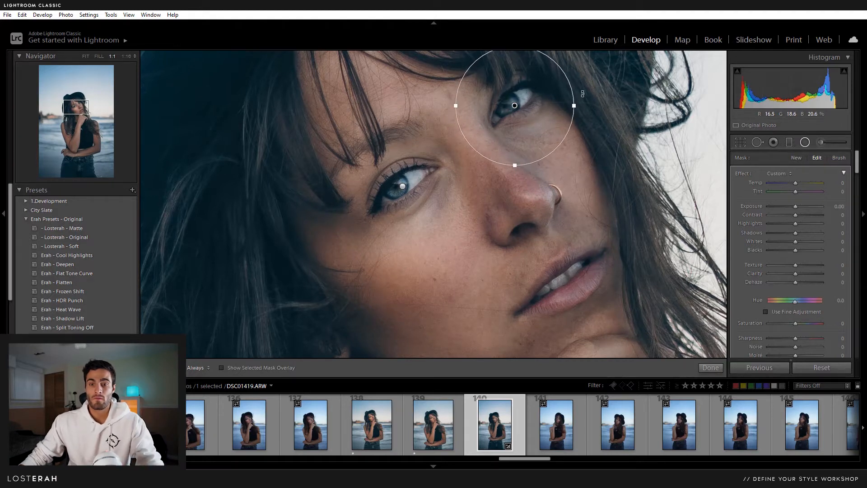
pyautogui.moveTo(582, 95); pyautogui.dragTo(555, 81)
pyautogui.moveTo(516, 111); pyautogui.dragTo(518, 110)
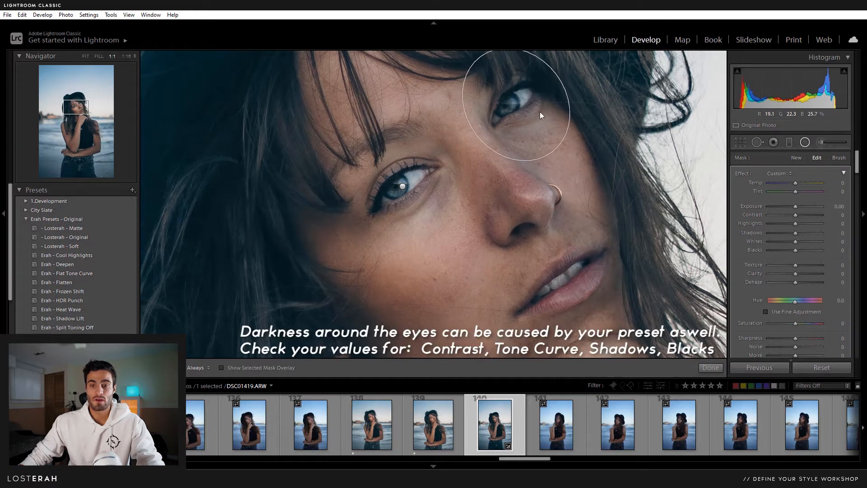
pyautogui.moveTo(794, 207); pyautogui.dragTo(797, 208)
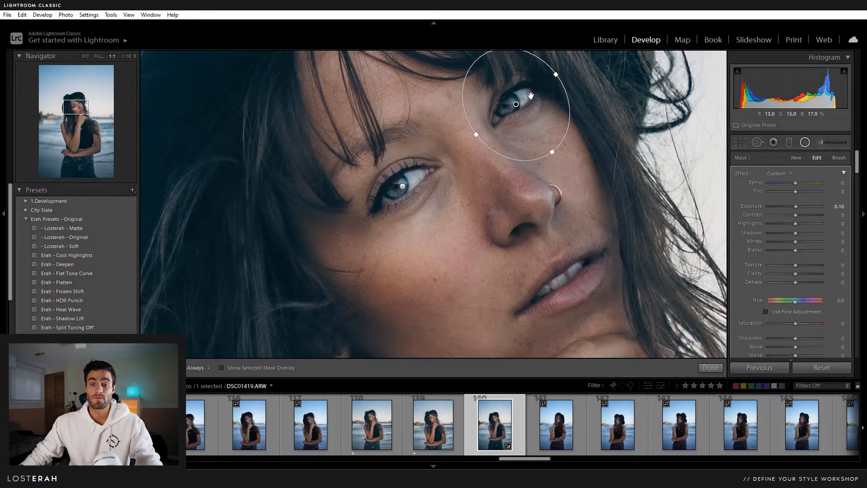
pyautogui.click(805, 142)
pyautogui.click(484, 186)
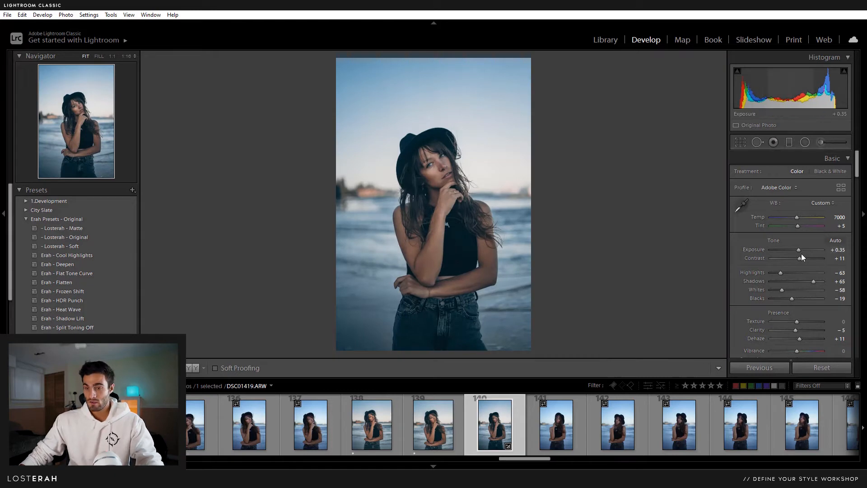
# - Raise global exposure from +0.35 to +0.53 and zoom 1:1 onto her face
pyautogui.scroll(-2, 749, 261)
pyautogui.scroll(2, 749, 259)
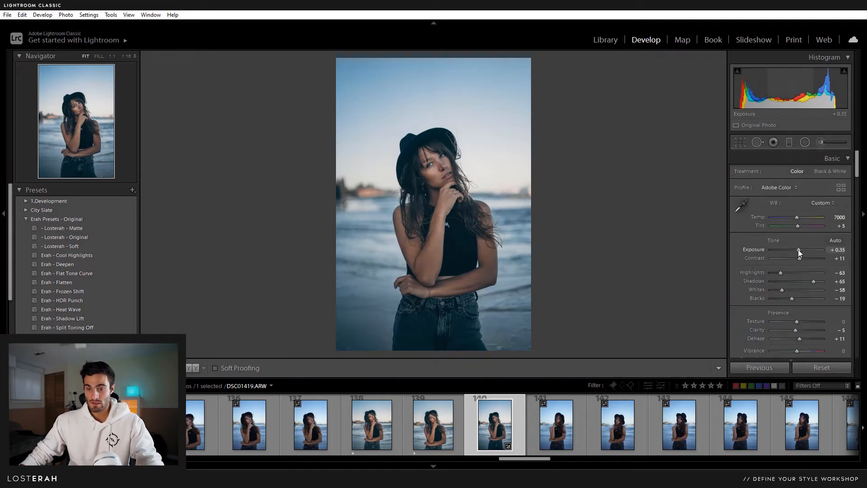
pyautogui.moveTo(797, 250); pyautogui.dragTo(799, 249)
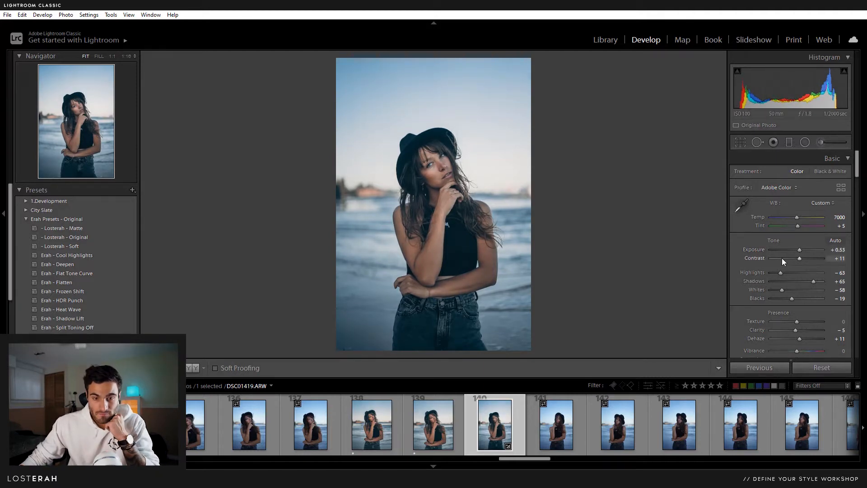
pyautogui.moveTo(433, 165); pyautogui.dragTo(461, 193)
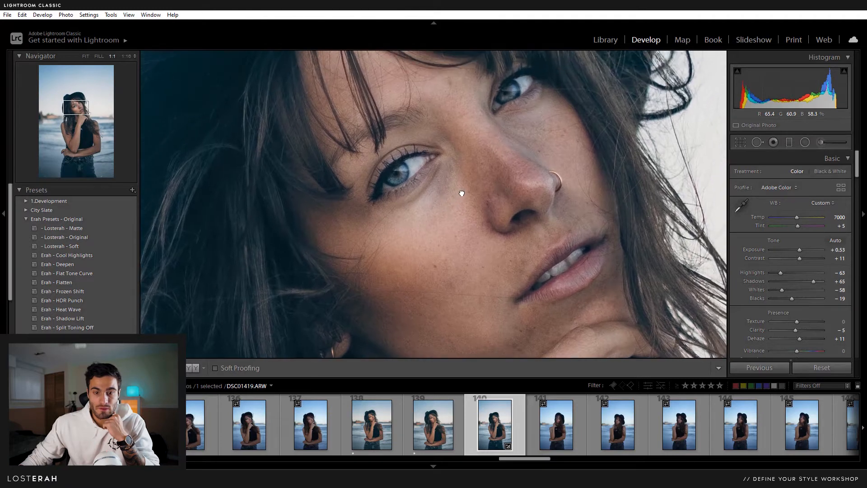
# - Heal the dark patch under the left eye using cheek skin below as the source
pyautogui.click(757, 143)
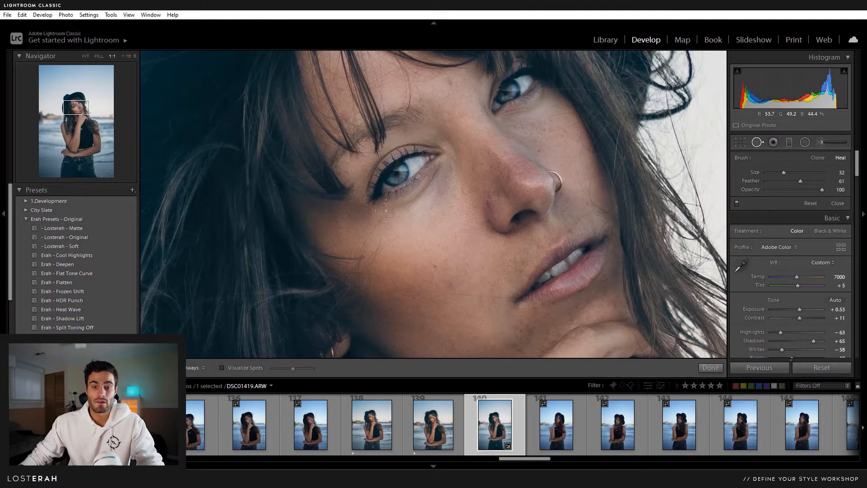
pyautogui.moveTo(436, 163); pyautogui.dragTo(393, 210)
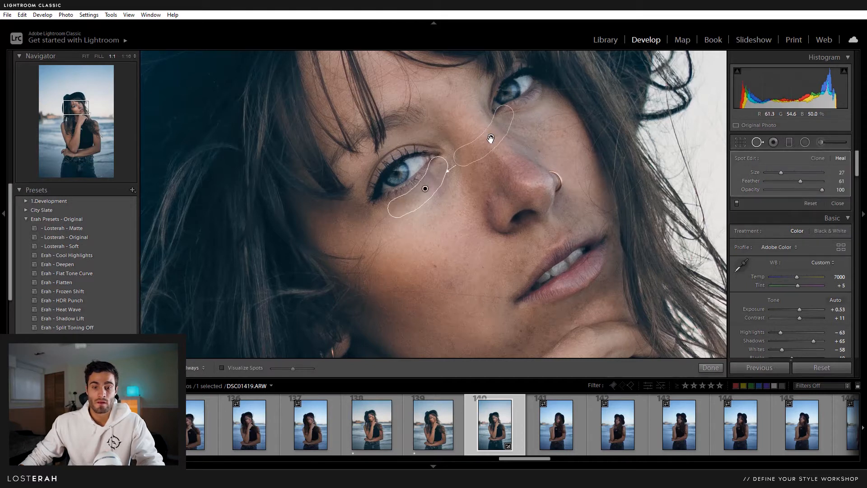
pyautogui.click(437, 209)
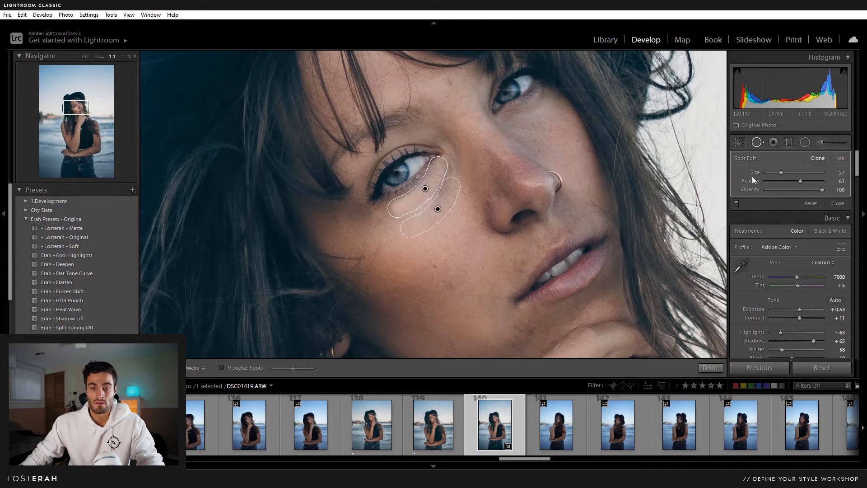
pyautogui.click(842, 159)
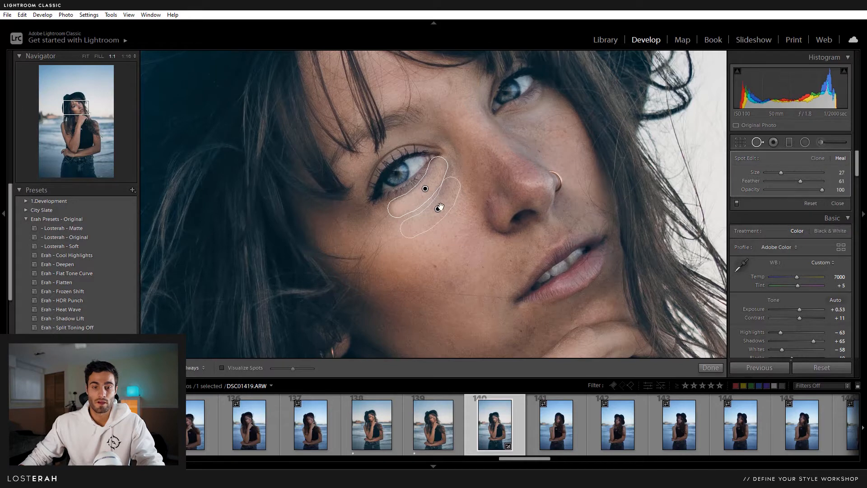
pyautogui.moveTo(441, 209); pyautogui.dragTo(441, 209)
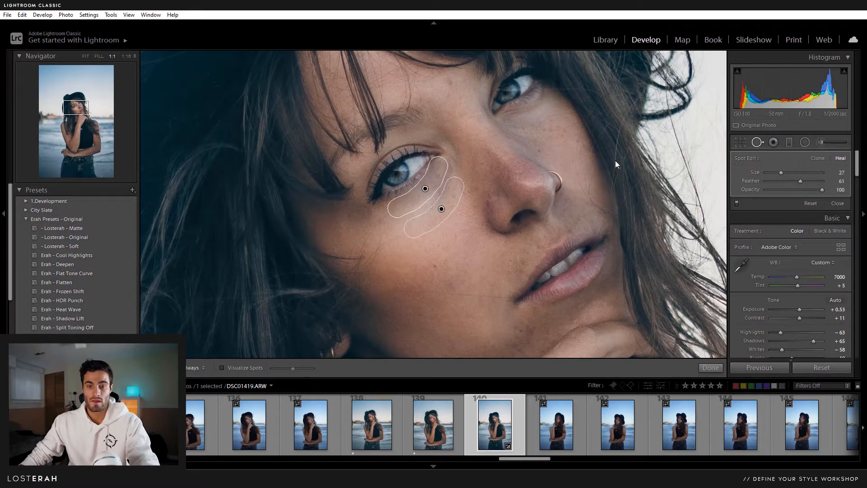
pyautogui.click(758, 145)
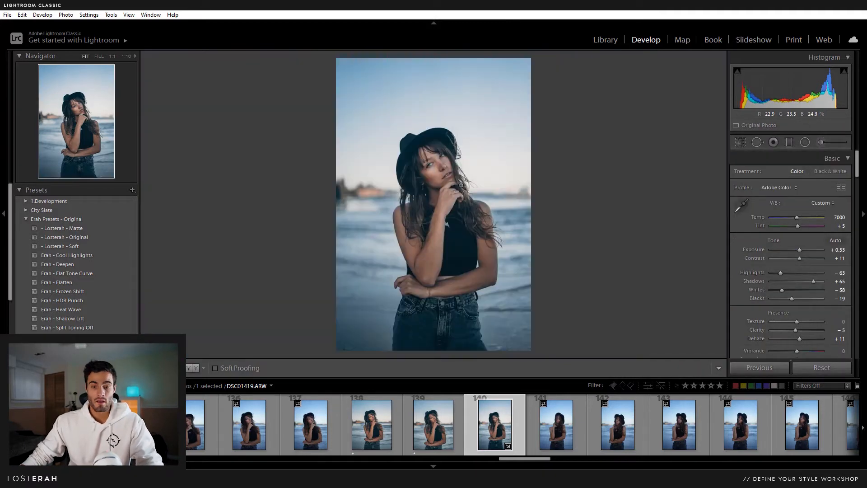
# - Fit the photo and rotate the crop from -0.25 to about -0.48 degrees
pyautogui.click(424, 201)
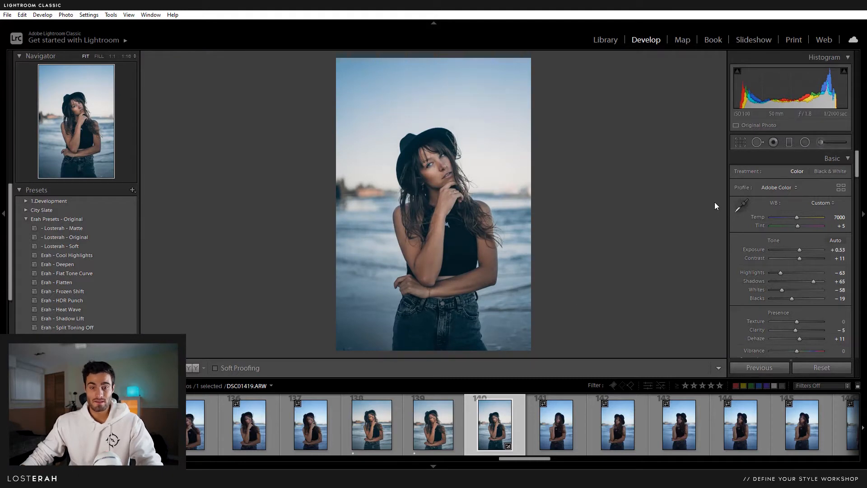
pyautogui.press('r')
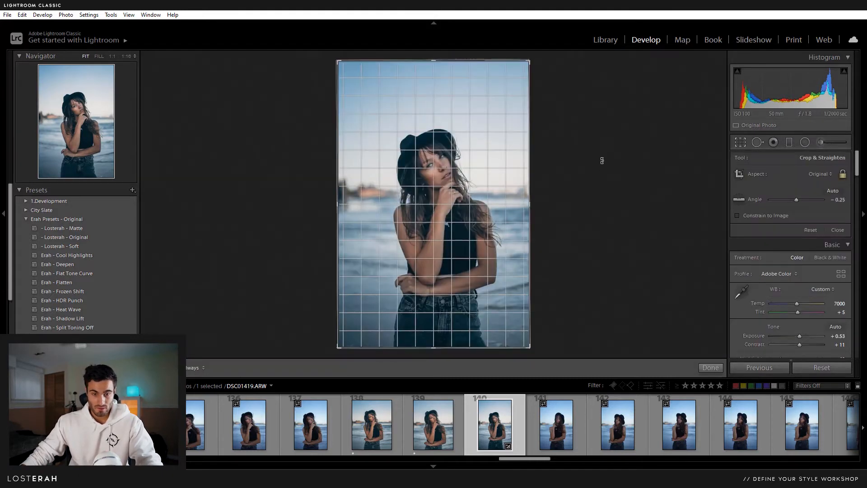
pyautogui.moveTo(602, 159); pyautogui.dragTo(602, 160)
pyautogui.press('Return')
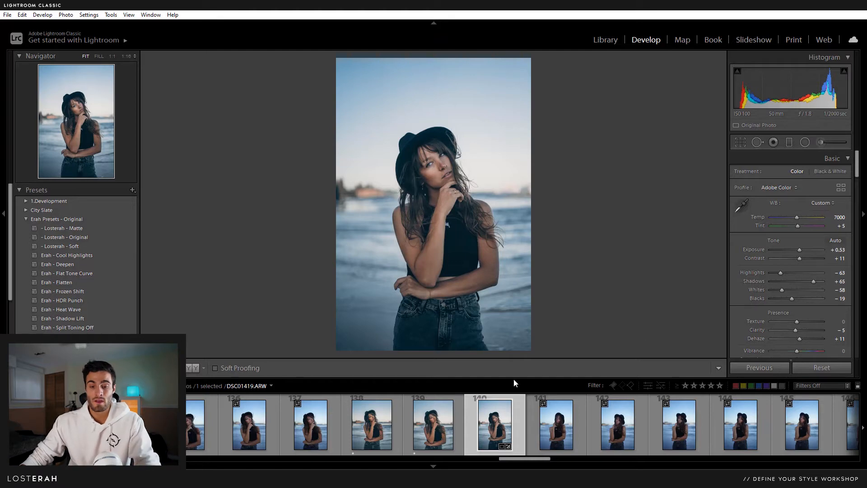
# - Open the photo in Adobe Photoshop 2020 and unlock its Background into Layer 0
pyautogui.rightClick(493, 415)
pyautogui.moveTo(565, 199)
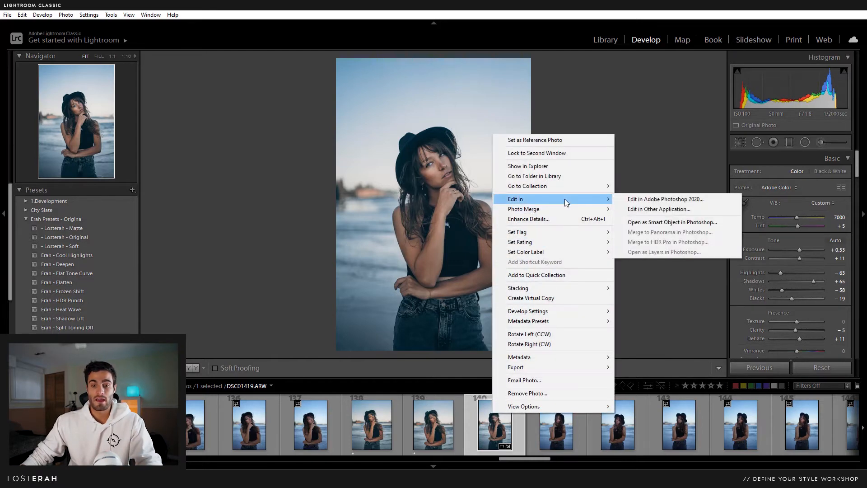
pyautogui.click(651, 206)
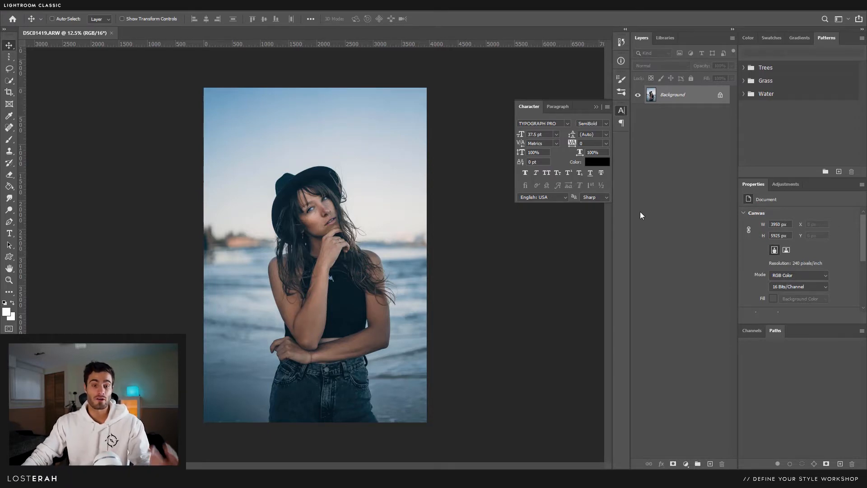
pyautogui.click(721, 96)
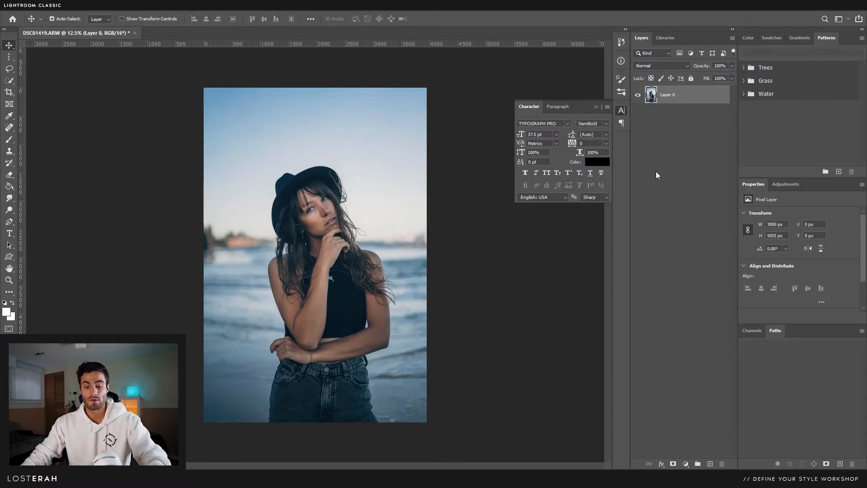
# - Duplicate the photo layer twice and name the copies blur and freq
pyautogui.hotkey('ctrl', 'j')
pyautogui.hotkey('ctrl', 'j')
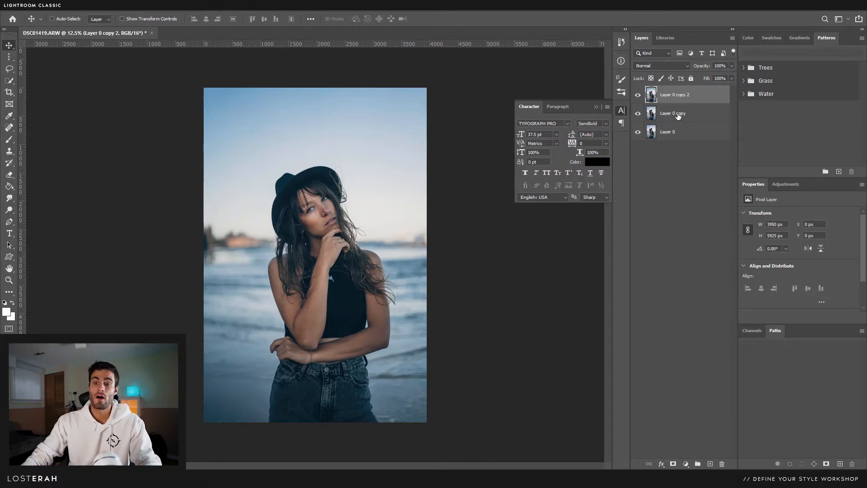
pyautogui.doubleClick(674, 113)
pyautogui.write('blur')
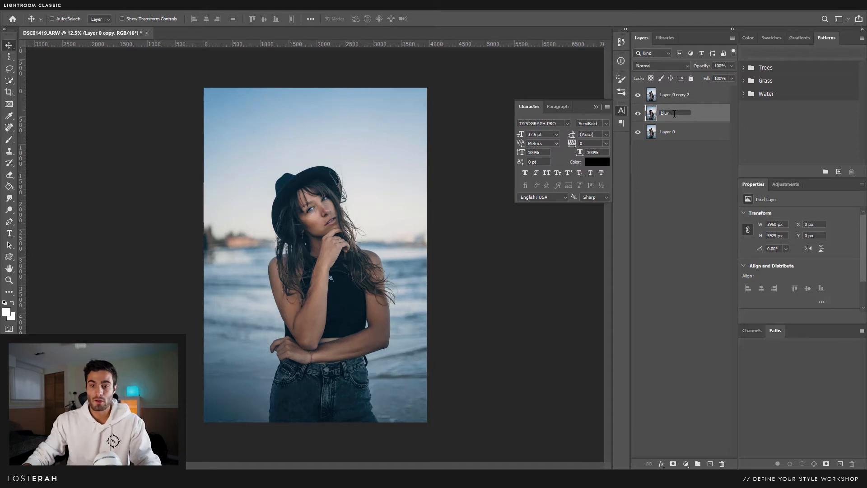
pyautogui.doubleClick(677, 94)
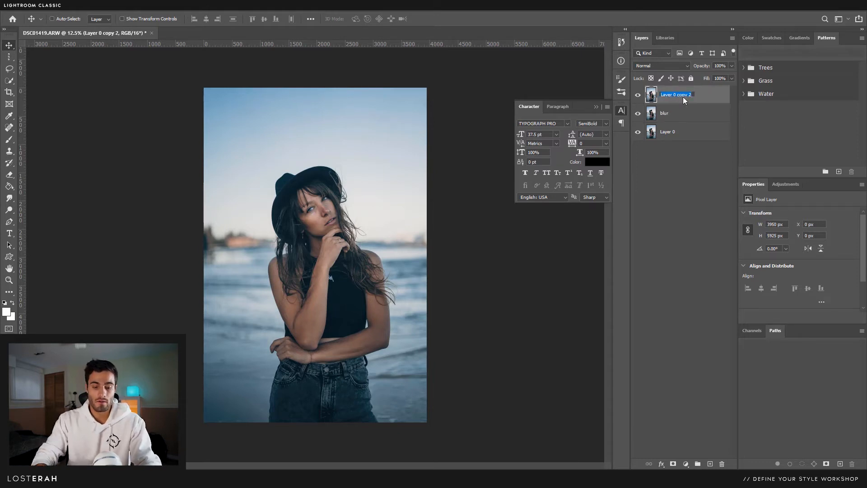
pyautogui.click(683, 202)
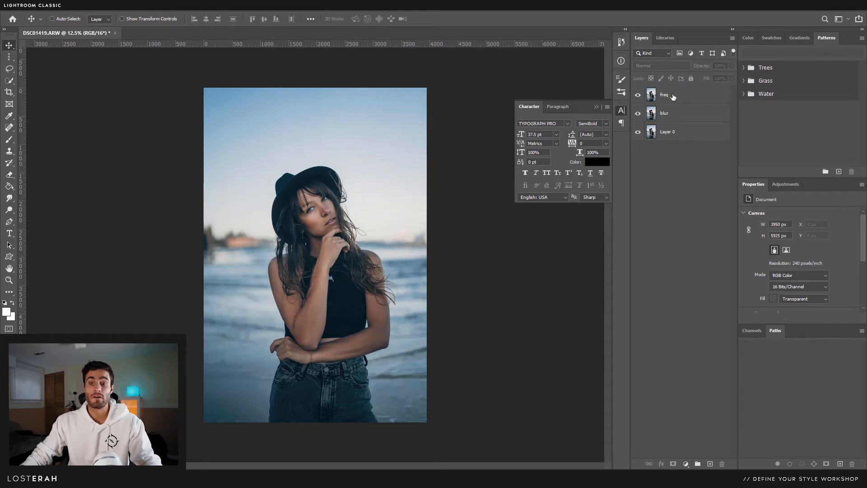
# - Make the blur layer active and hide the freq layer
pyautogui.click(675, 118)
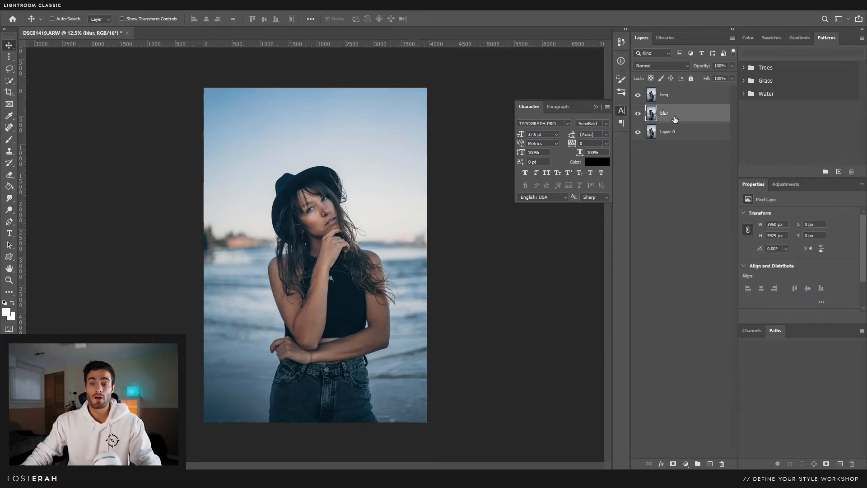
pyautogui.click(638, 96)
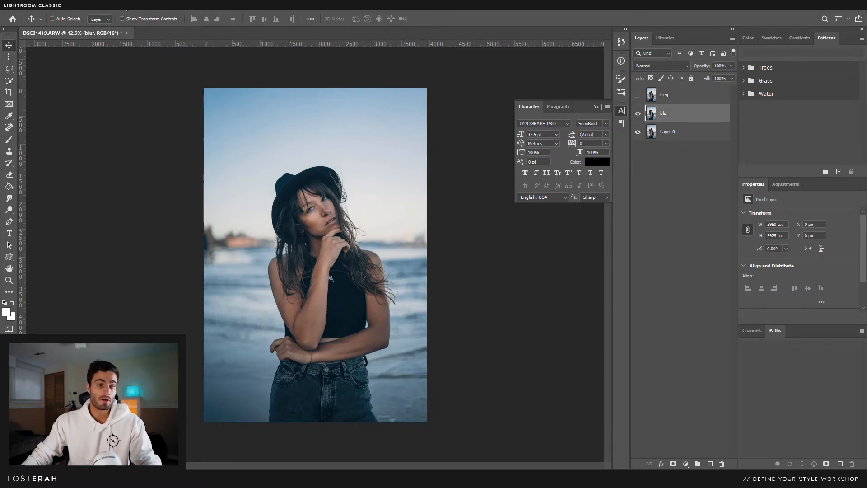
pyautogui.click(126, 9)
# - Apply Filter > Blur > Gaussian Blur with an 8-pixel radius to the blur layer
pyautogui.moveTo(168, 108)
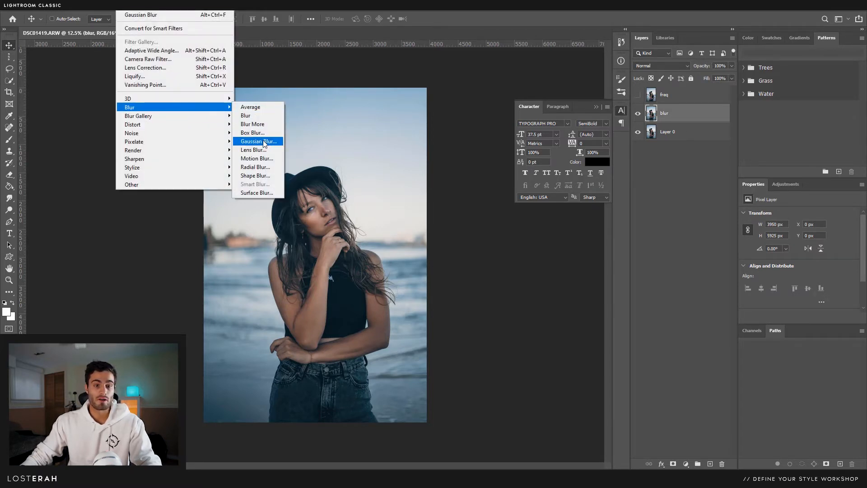
pyautogui.click(264, 143)
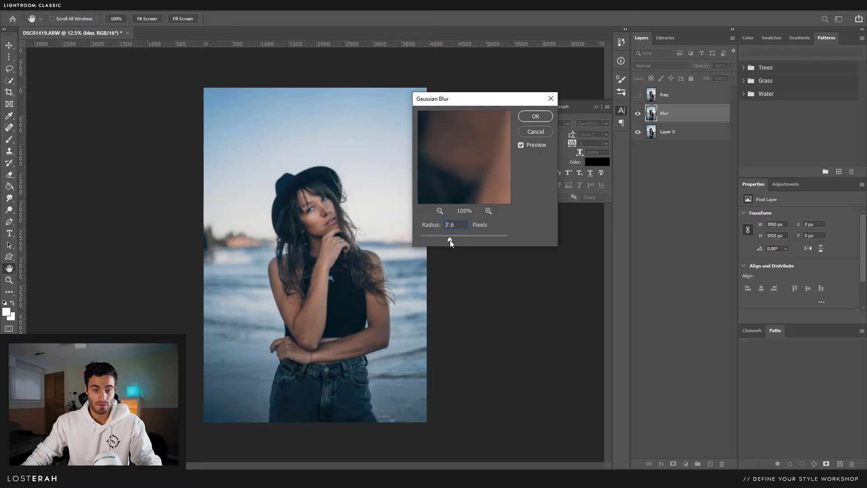
pyautogui.write('8')
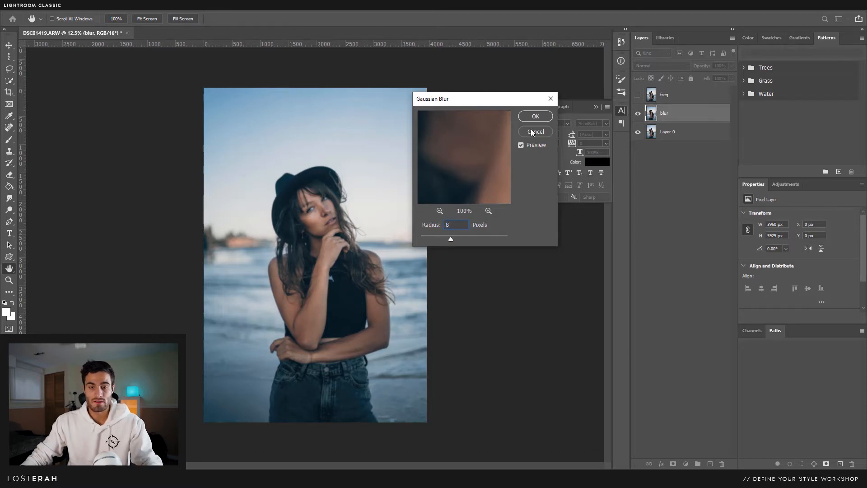
pyautogui.click(535, 117)
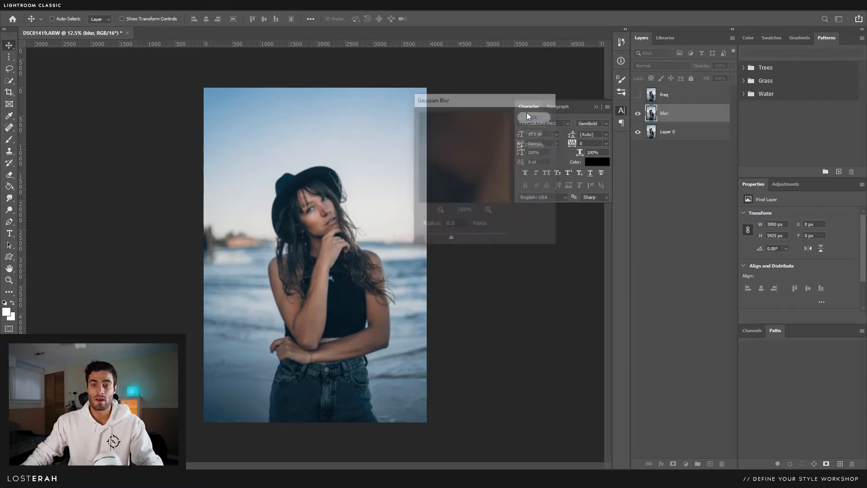
# - Show and select freq, then Apply Image from blur using Subtract, Scale 2, Offset 128
pyautogui.click(638, 96)
pyautogui.click(696, 96)
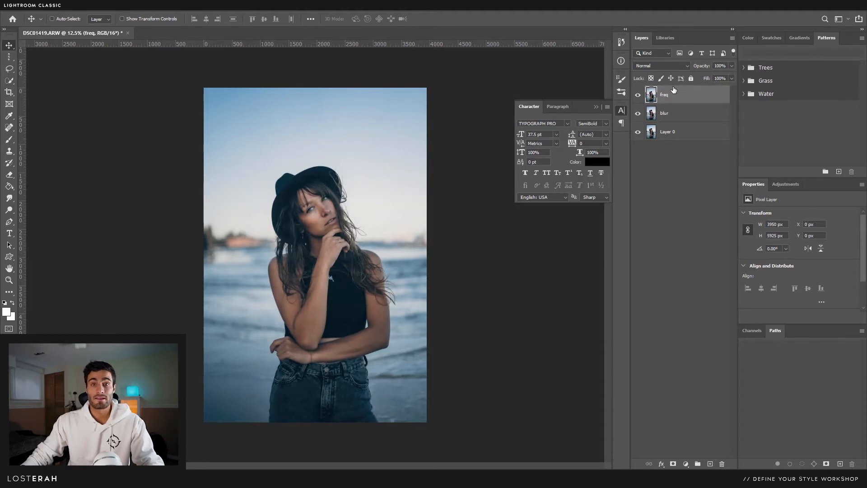
pyautogui.click(47, 6)
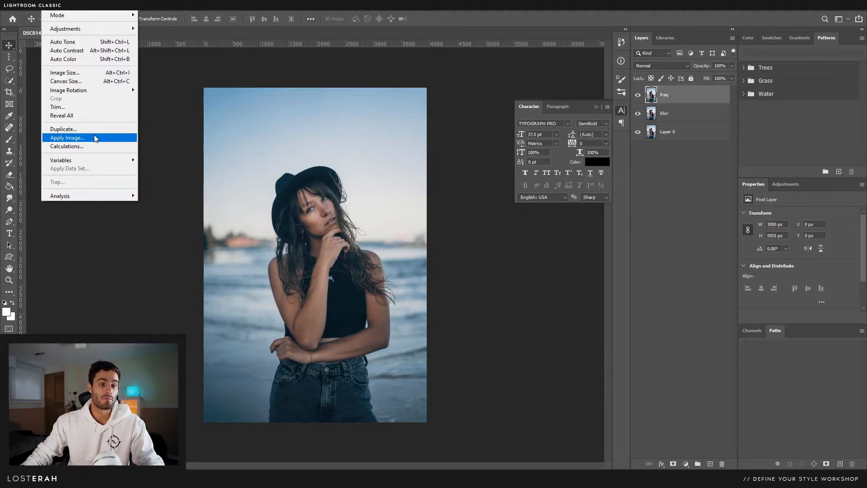
pyautogui.click(94, 138)
pyautogui.click(400, 136)
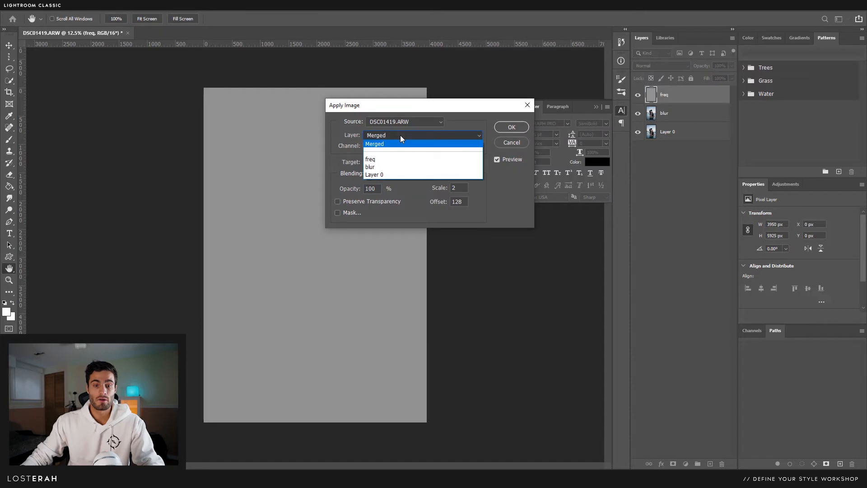
pyautogui.click(382, 167)
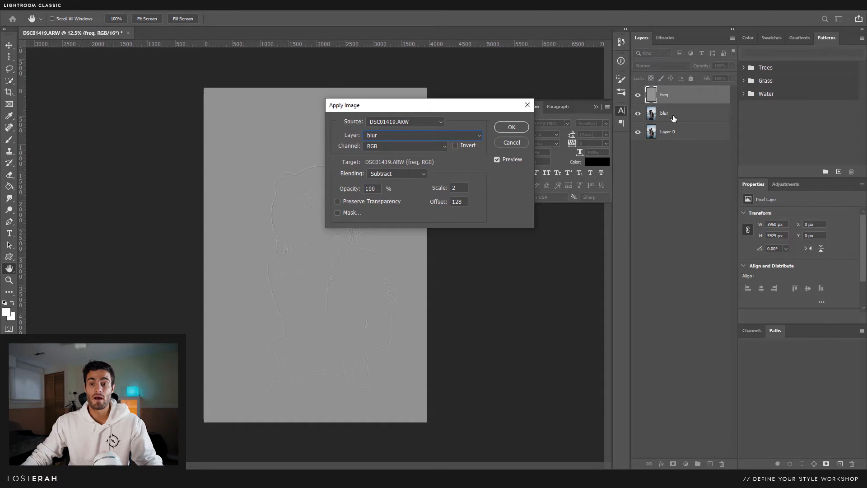
pyautogui.click(513, 127)
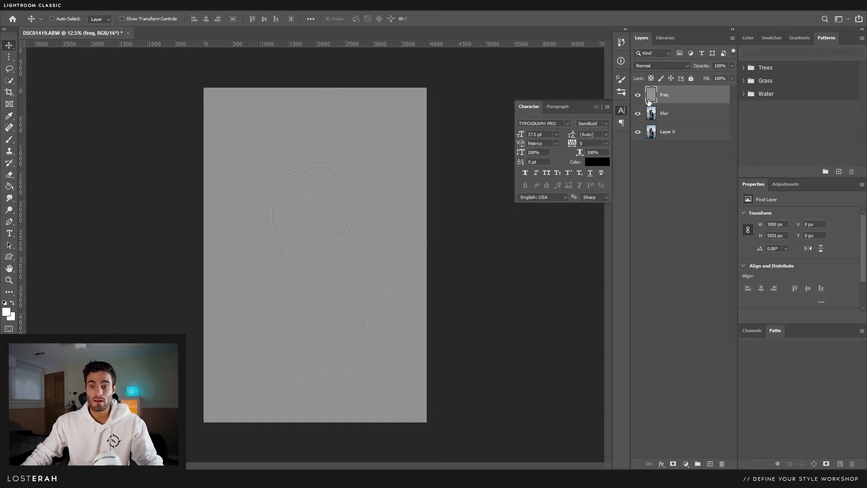
# - Set freq to Linear Light blending and group the freq and blur layers
pyautogui.click(664, 66)
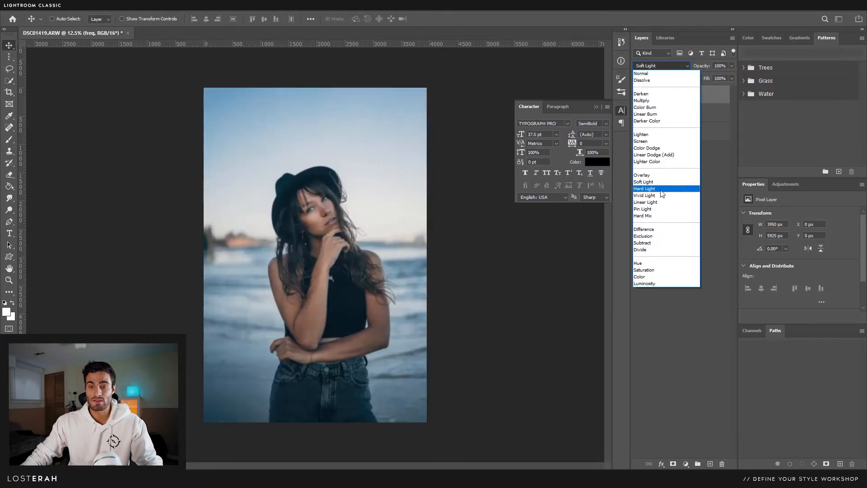
pyautogui.click(660, 204)
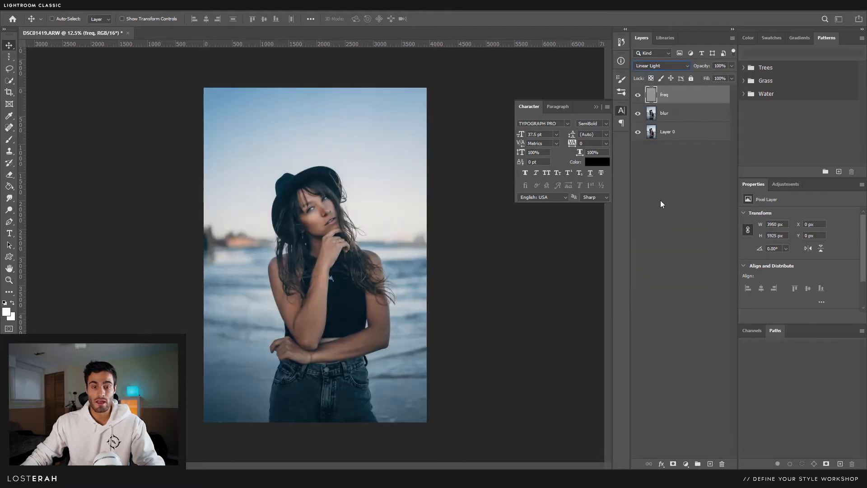
pyautogui.keyDown('shift'); pyautogui.click(692, 119); pyautogui.keyUp('shift')
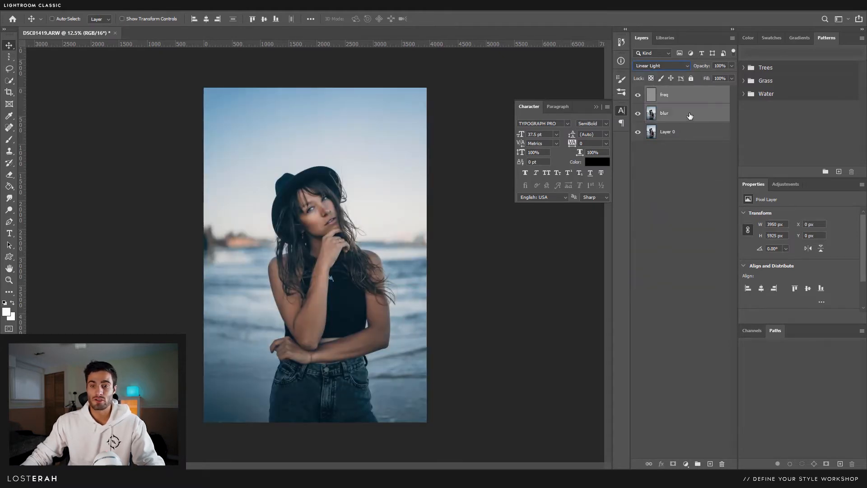
pyautogui.moveTo(690, 116); pyautogui.dragTo(697, 464)
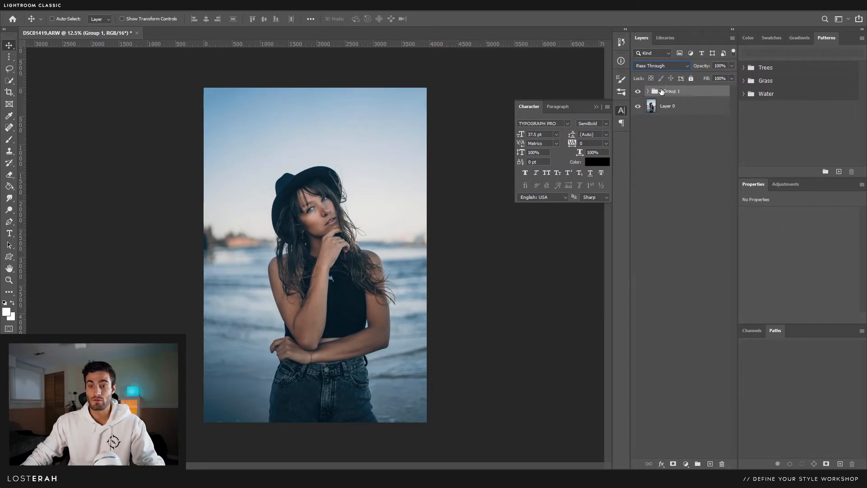
# - Toggle Group 1 off and on to compare, expand it, and select the blur layer
pyautogui.click(638, 92)
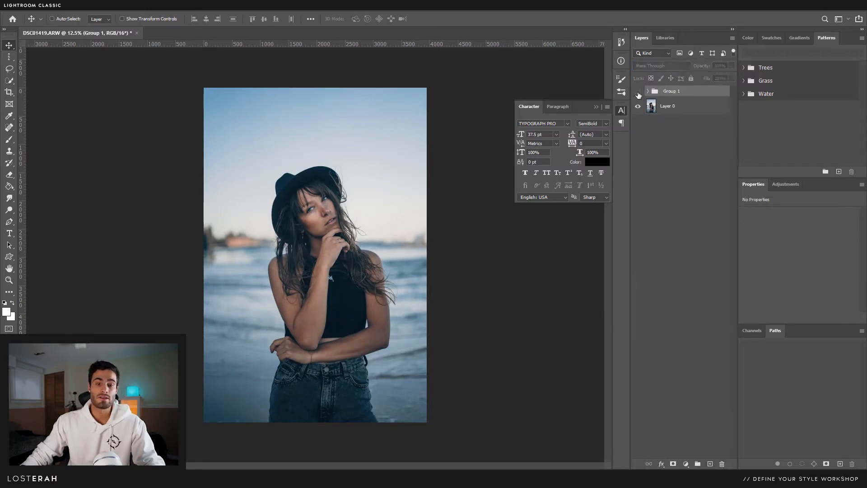
pyautogui.click(638, 92)
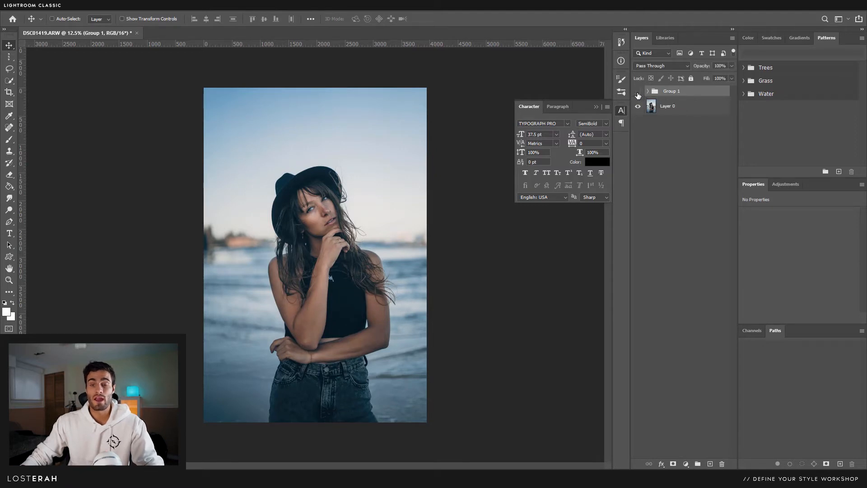
pyautogui.click(647, 92)
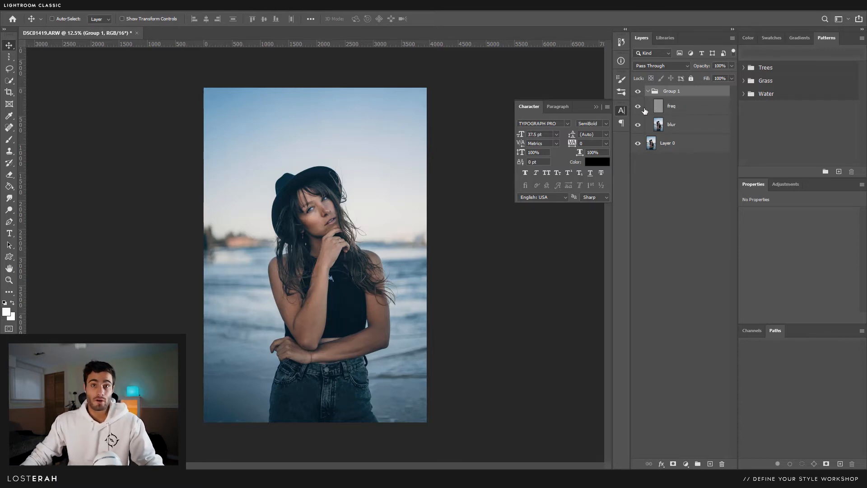
pyautogui.click(686, 125)
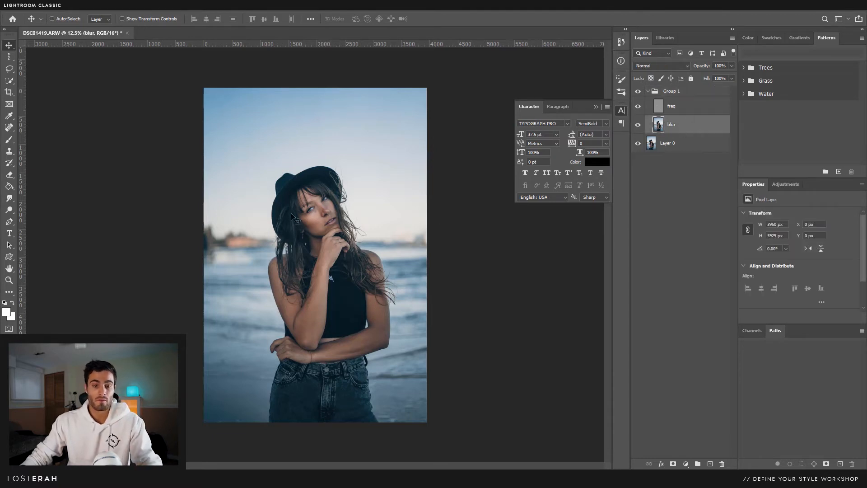
# - Zoom into the face and choose the Mixer Brush set to clean after each stroke
pyautogui.press('z')
pyautogui.moveTo(314, 207); pyautogui.dragTo(345, 227)
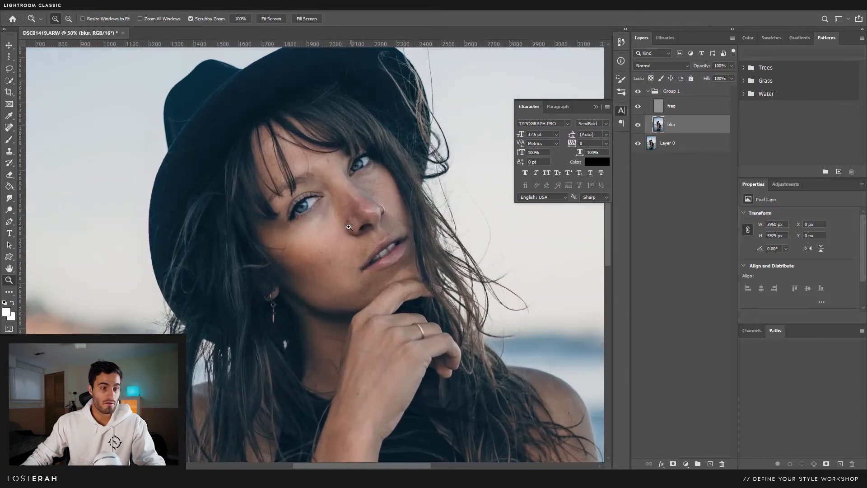
pyautogui.click(8, 139)
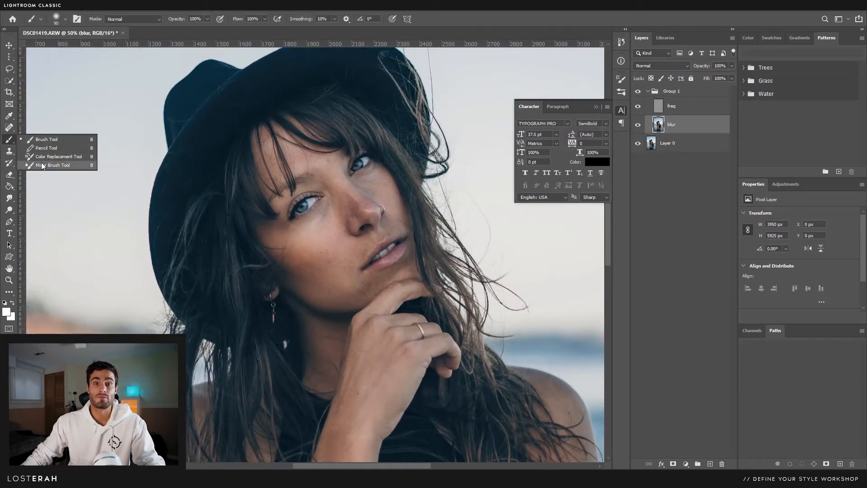
pyautogui.click(42, 165)
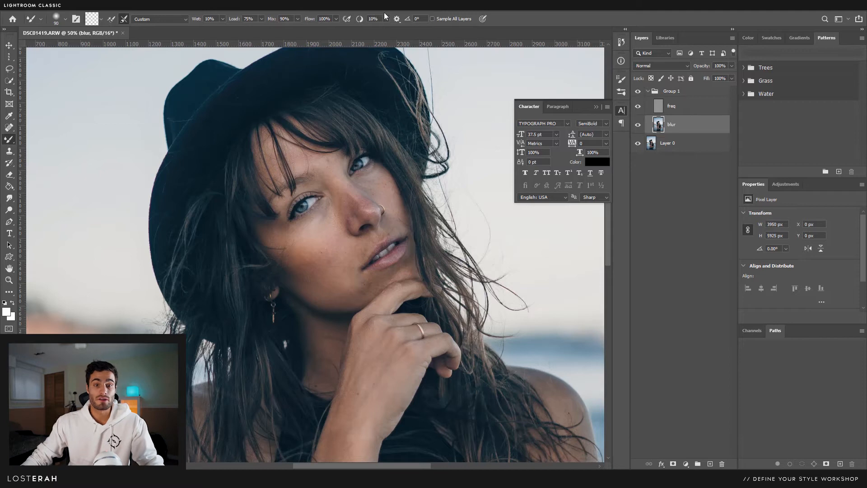
pyautogui.click(123, 19)
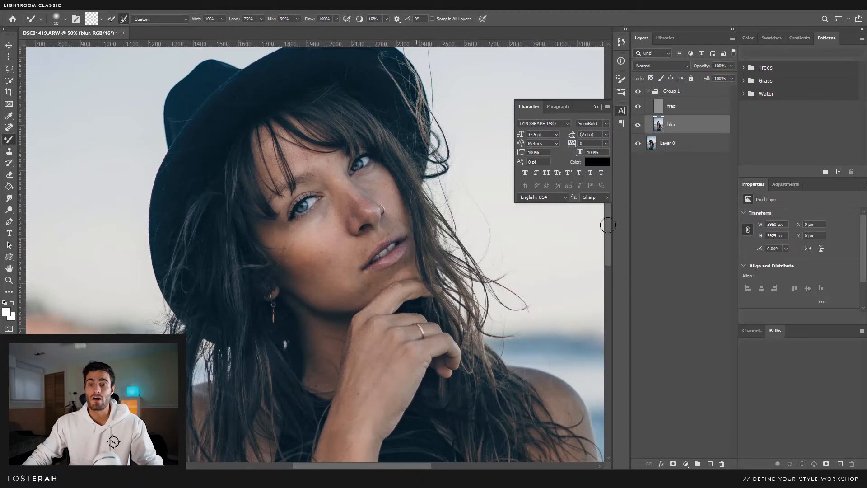
# - Zoom in on the cheek and nose, then return to the Mixer Brush
pyautogui.press('v')
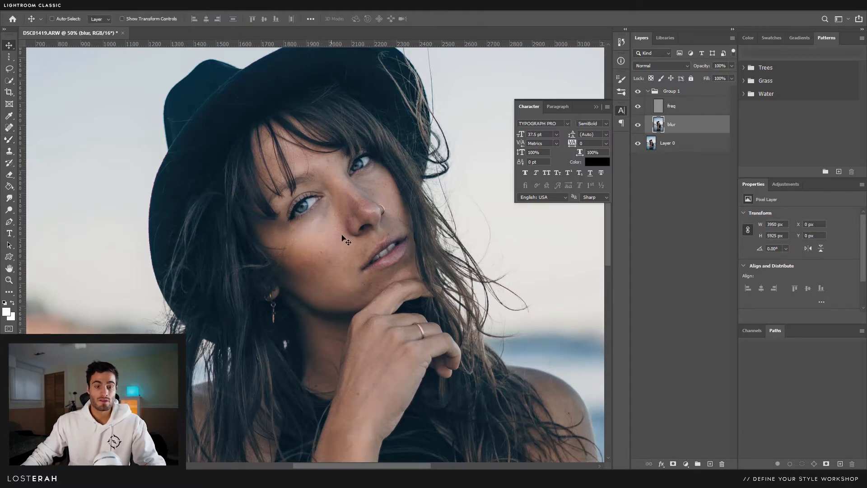
pyautogui.press('z')
pyautogui.click(336, 232)
pyautogui.press('v')
pyautogui.moveTo(336, 225); pyautogui.dragTo(340, 250)
pyautogui.press('z')
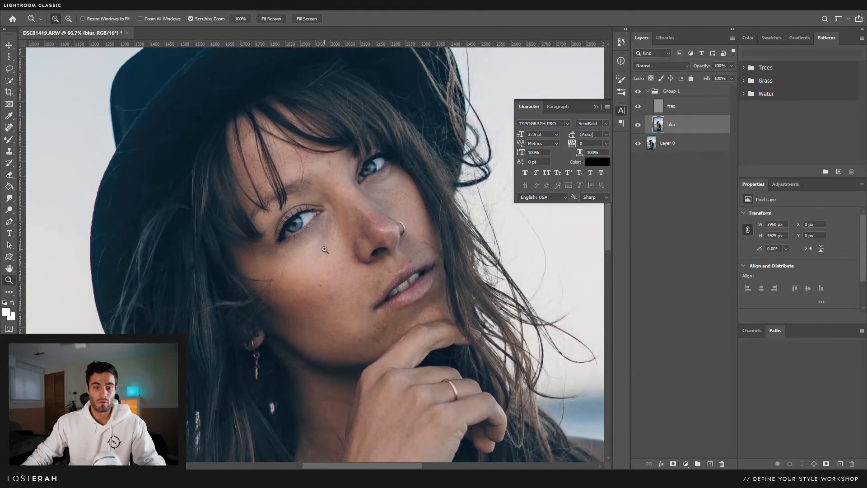
pyautogui.click(333, 253)
pyautogui.keyDown('alt'); pyautogui.click(347, 258); pyautogui.keyUp('alt')
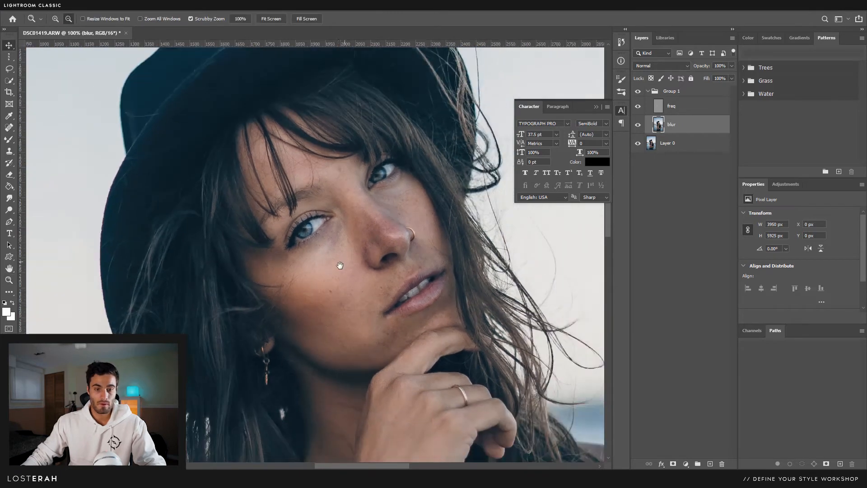
pyautogui.press('v')
pyautogui.click(9, 140)
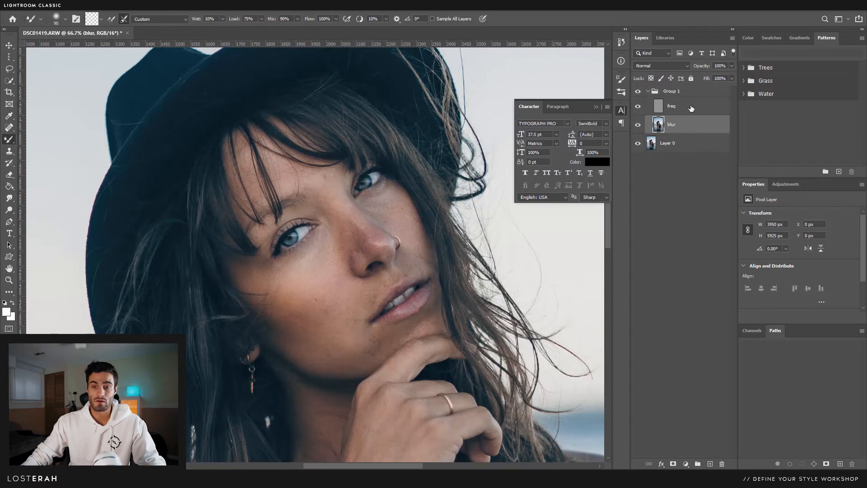
# - Try a Smudge stroke on the cheek, undo it, and go back to the Mixer Brush
pyautogui.click(10, 199)
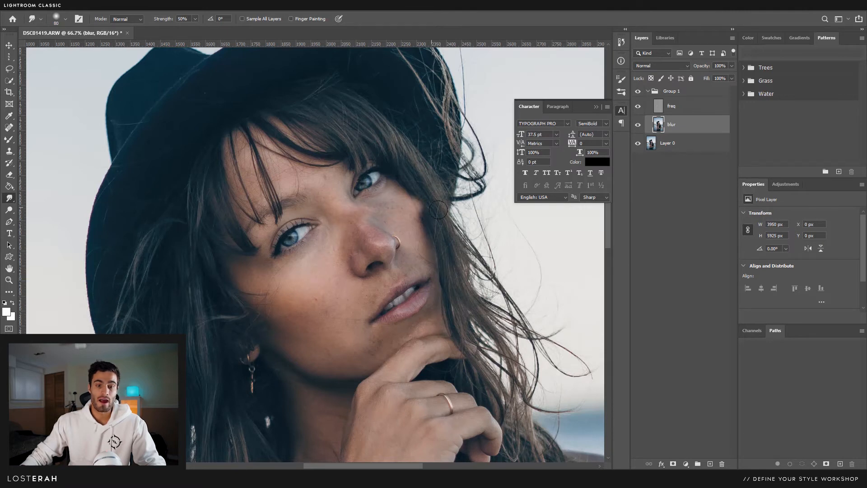
pyautogui.moveTo(413, 208); pyautogui.dragTo(485, 240)
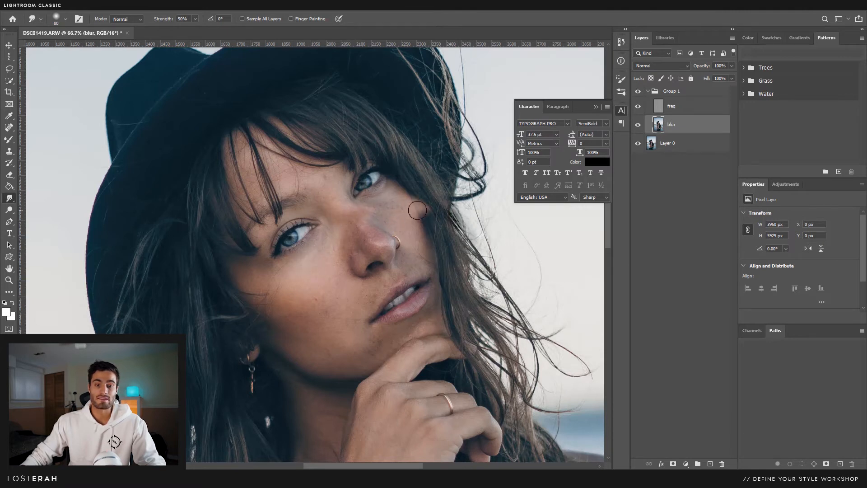
pyautogui.hotkey('ctrl', 'z')
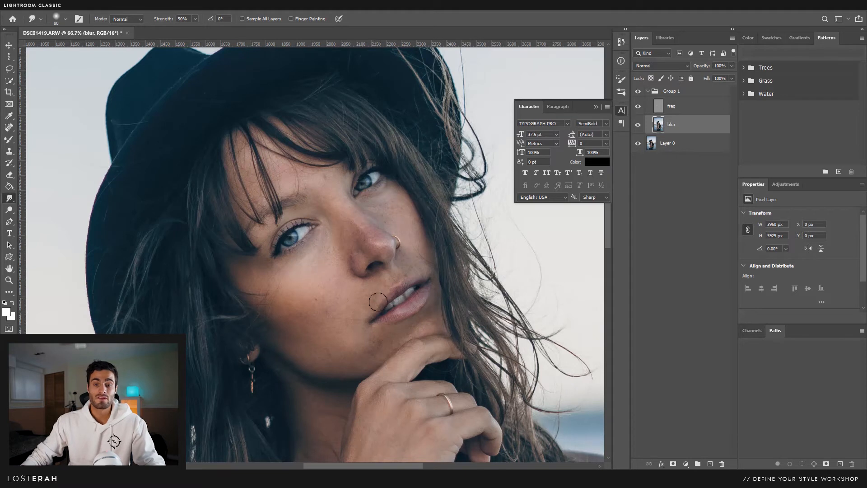
pyautogui.click(11, 141)
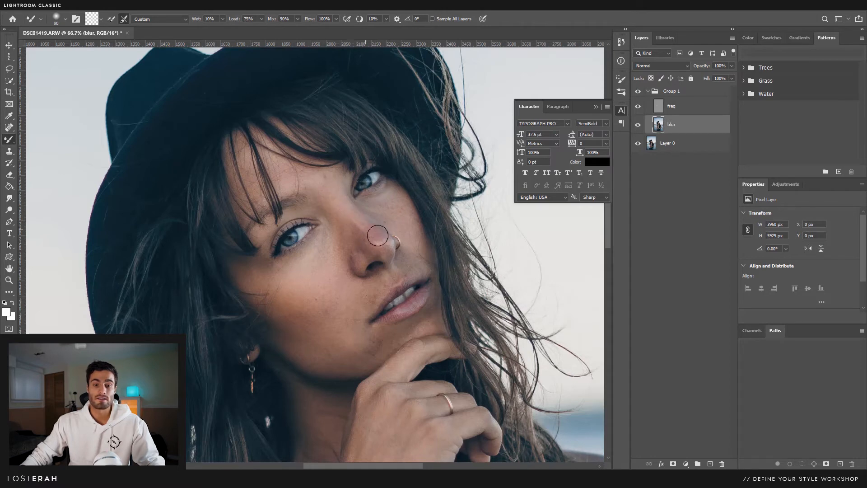
# - Blend the skin tones below the mouth, then zoom out to 50%
pyautogui.scroll(1, 377, 235)
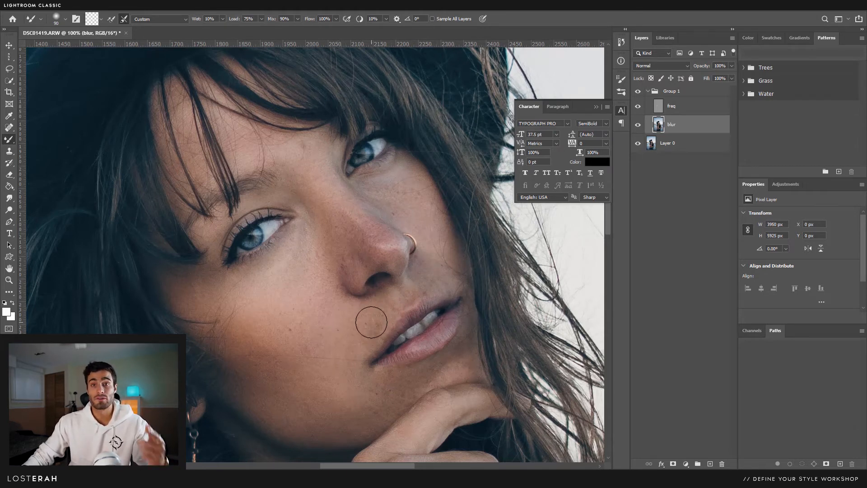
pyautogui.moveTo(353, 405)
pyautogui.mouseDown()
pyautogui.moveTo(397, 385)
pyautogui.moveTo(352, 402)
pyautogui.moveTo(382, 400)
pyautogui.mouseUp()
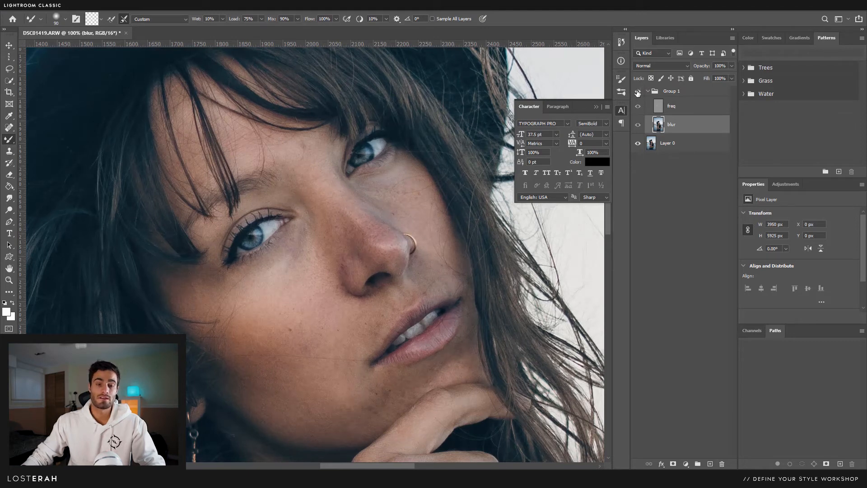
pyautogui.keyDown('alt'); pyautogui.click(413, 221); pyautogui.keyUp('alt')
pyautogui.keyDown('alt'); pyautogui.click(414, 222); pyautogui.keyUp('alt')
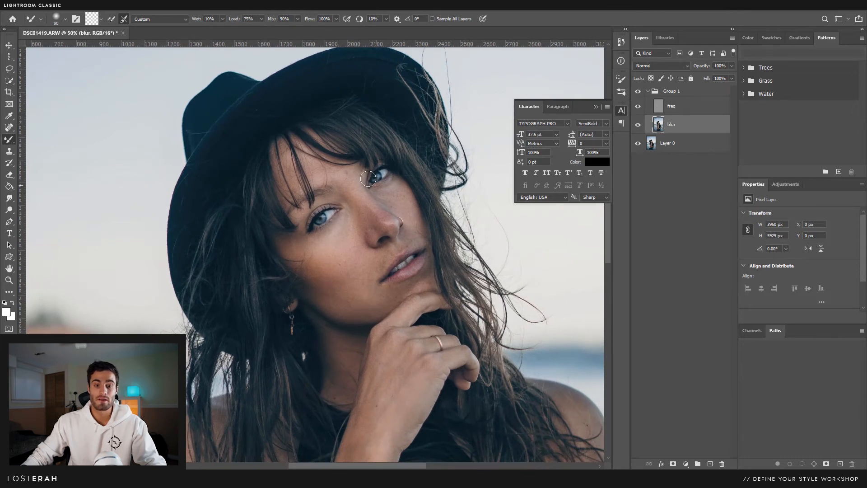
# - Enlarge the Mixer Brush to 200 and blend the skin on the arm, upper arm and forearms
pyautogui.moveTo(370, 341); pyautogui.dragTo(374, 232)
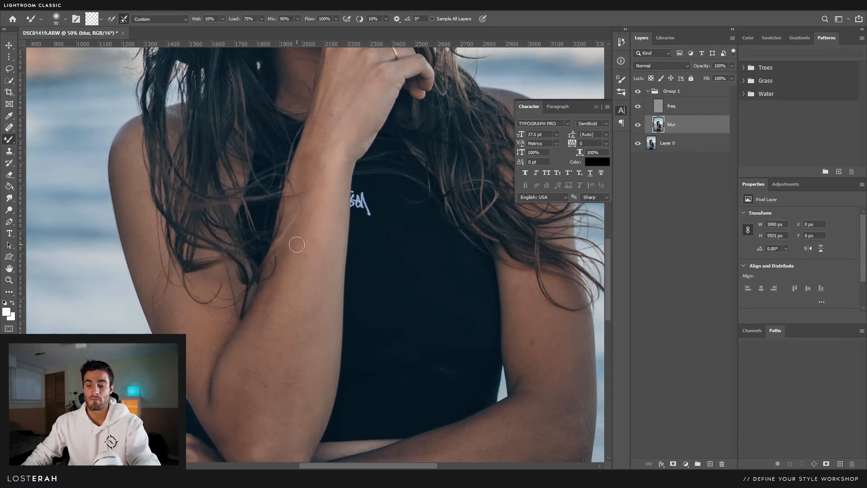
pyautogui.press(']')
pyautogui.press(']')
pyautogui.press(']')
pyautogui.press(']')
pyautogui.press(']')
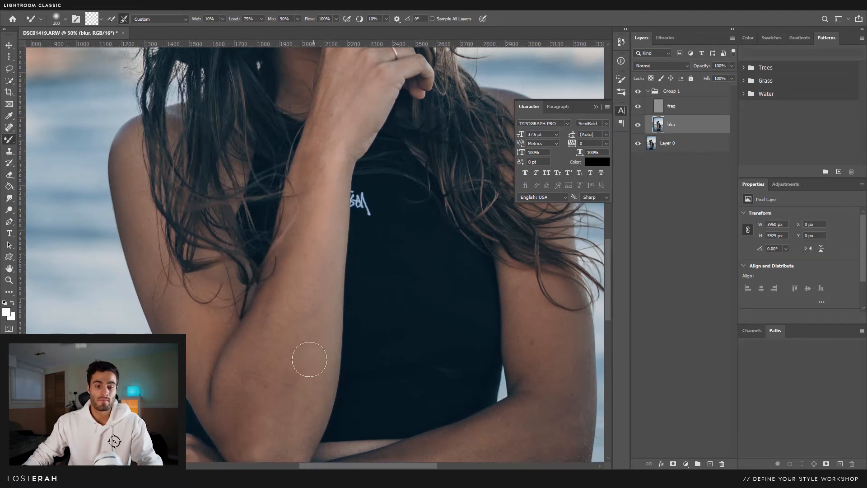
pyautogui.moveTo(310, 356); pyautogui.dragTo(310, 328)
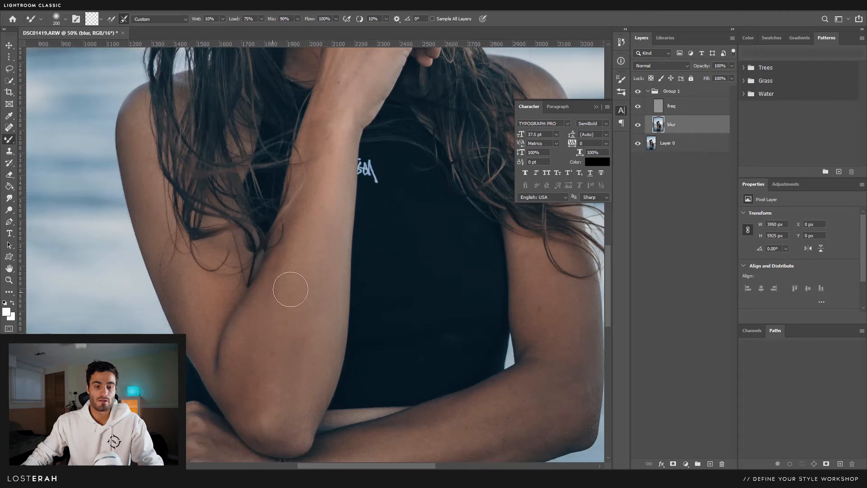
pyautogui.moveTo(316, 352); pyautogui.dragTo(227, 237)
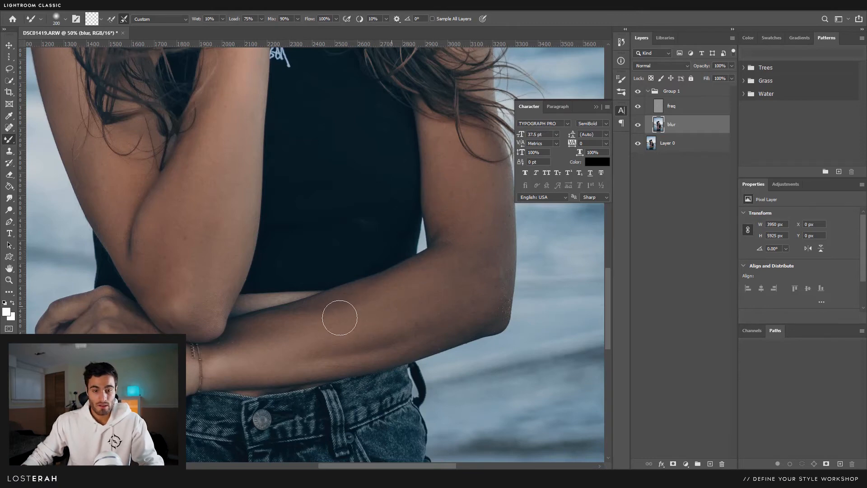
pyautogui.moveTo(481, 310); pyautogui.dragTo(540, 438)
pyautogui.moveTo(324, 260); pyautogui.dragTo(321, 349)
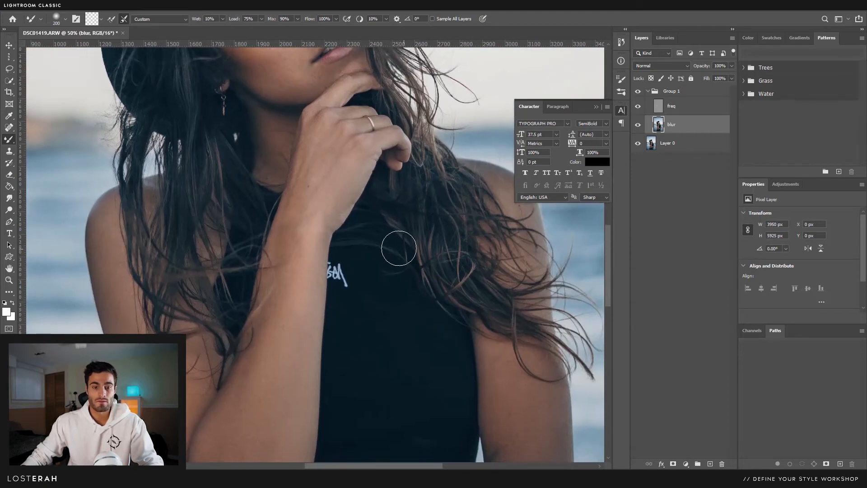
# - Try Pin Light blending on the blur layer, then set it back to Normal
pyautogui.hotkey('shift', 'alt', 'z')
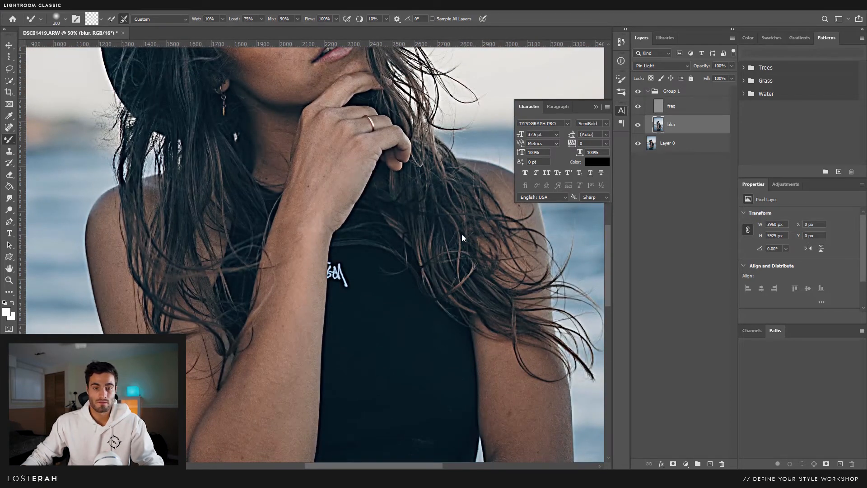
pyautogui.hotkey('alt', 'z')
pyautogui.click(852, 22)
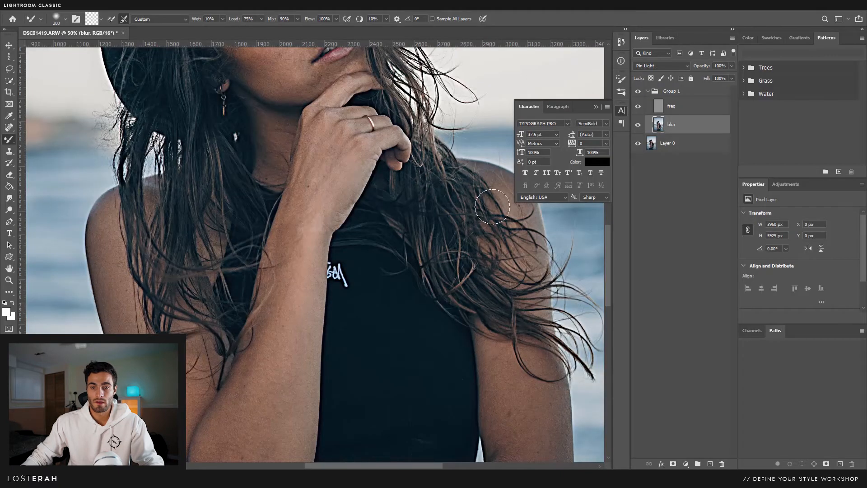
pyautogui.click(679, 66)
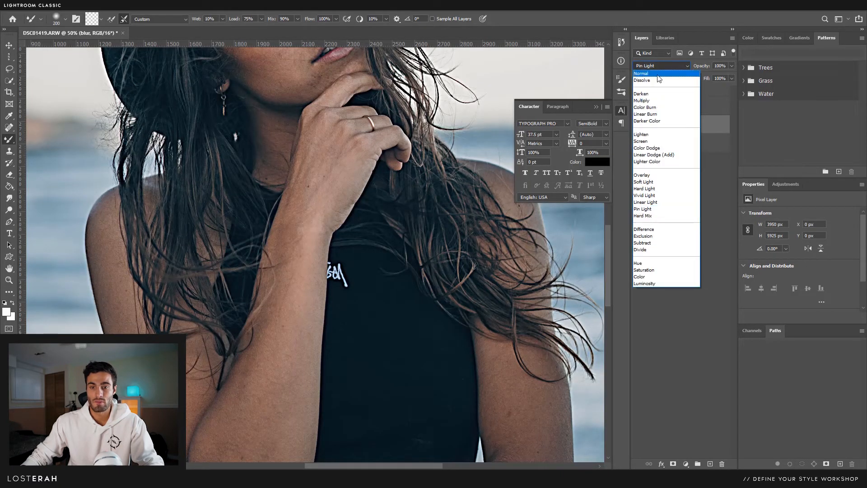
pyautogui.click(650, 69)
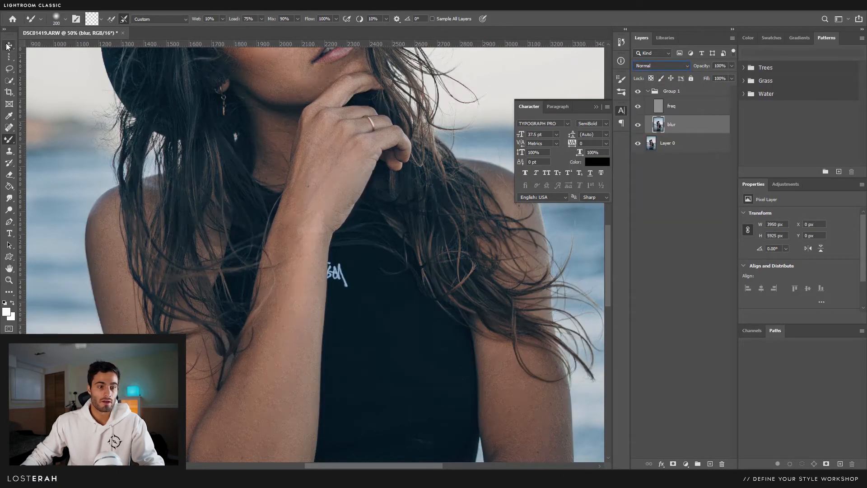
# - Zoom out to view the full photo, zoom back into the face, and switch to Move
pyautogui.press('z')
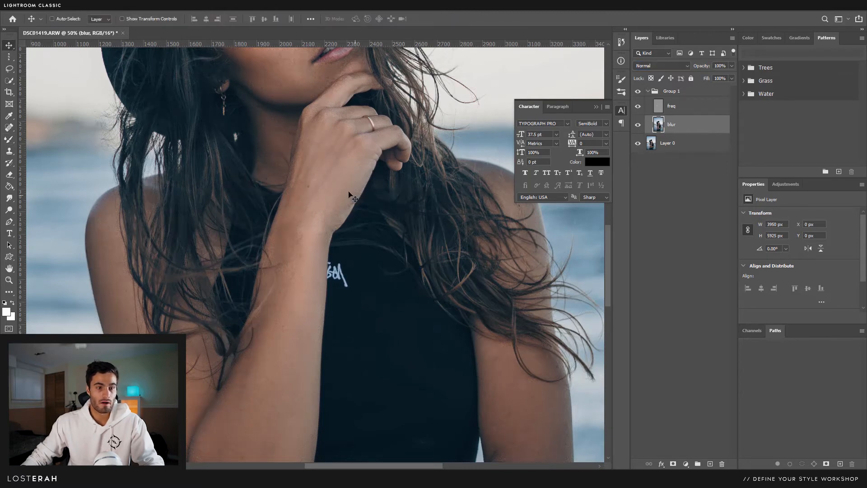
pyautogui.keyDown('alt'); pyautogui.click(345, 192); pyautogui.keyUp('alt')
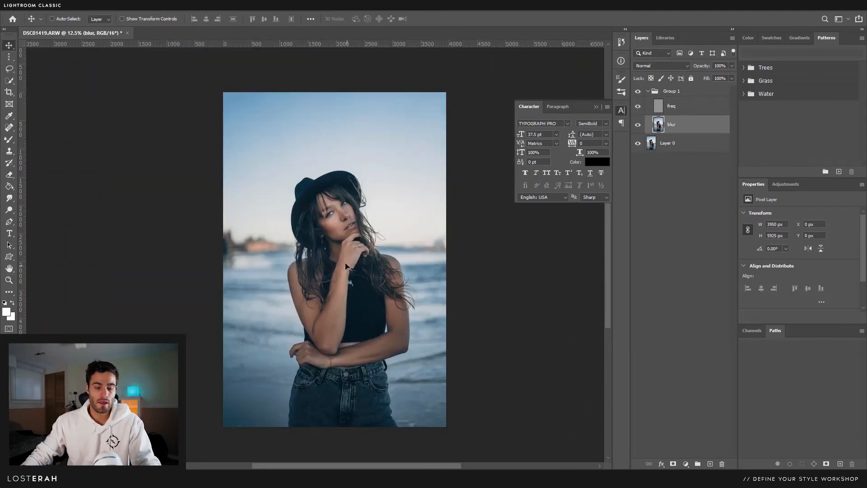
pyautogui.press('z')
pyautogui.click(338, 217)
pyautogui.moveTo(338, 217); pyautogui.dragTo(336, 217)
pyautogui.press('v')
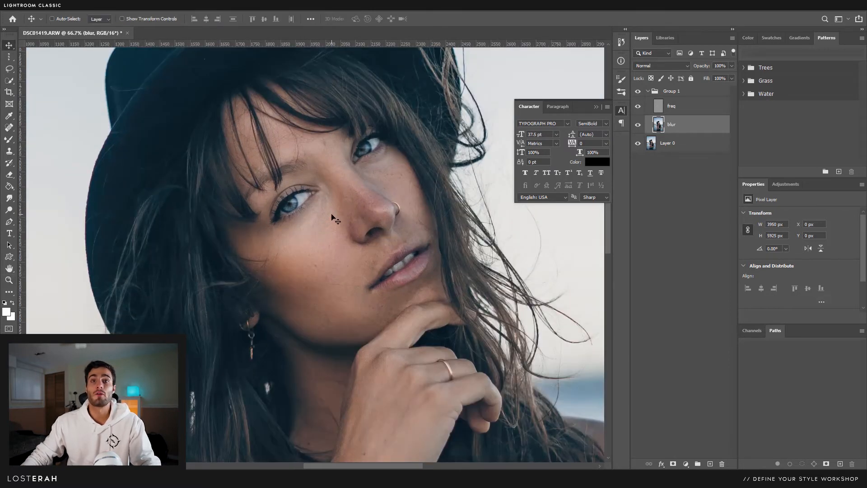
# - Collapse Group 1 and add a darkening Curves layer named dark with an inverted mask
pyautogui.click(667, 92)
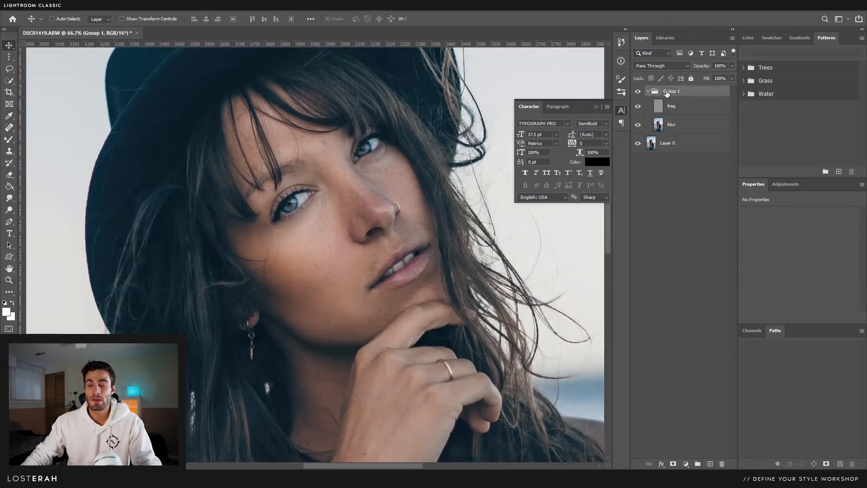
pyautogui.click(648, 92)
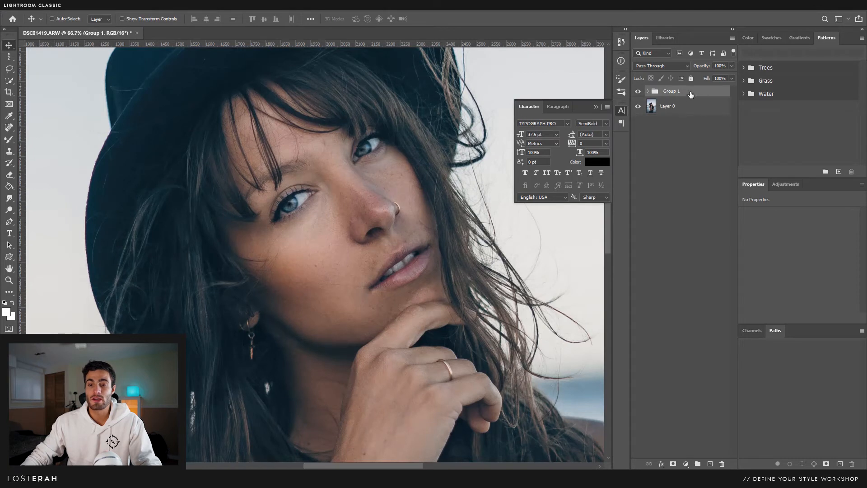
pyautogui.click(788, 184)
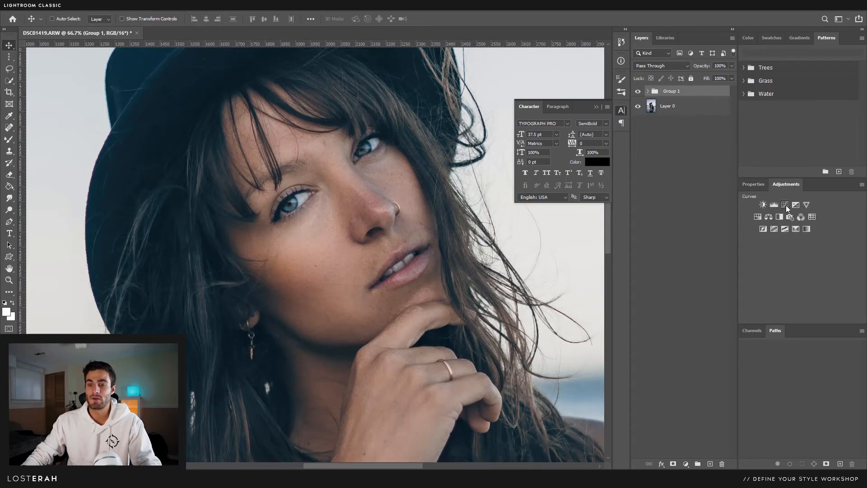
pyautogui.click(786, 205)
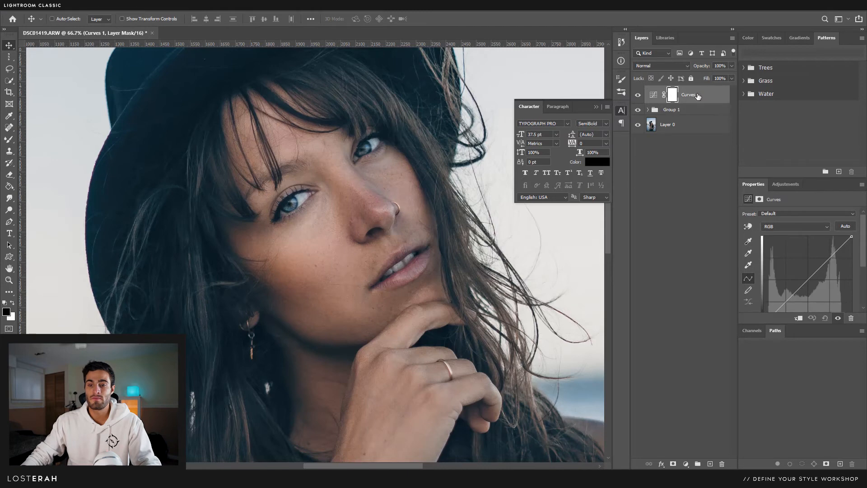
pyautogui.moveTo(808, 278); pyautogui.dragTo(811, 283)
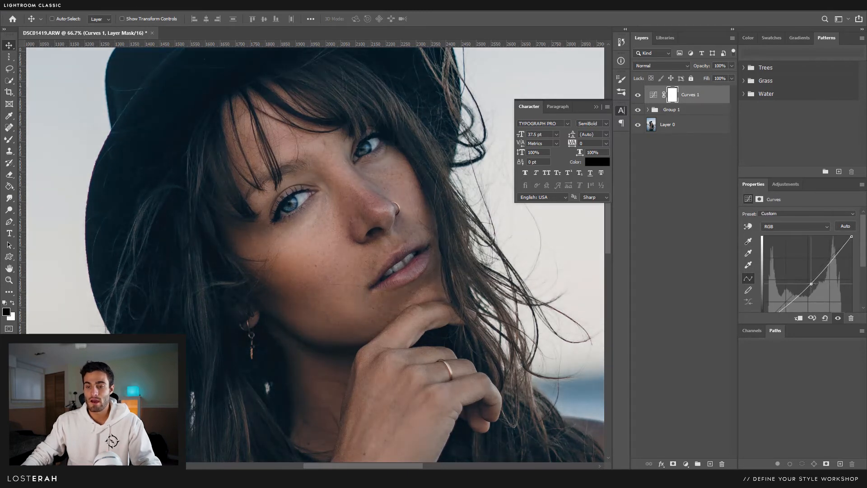
pyautogui.doubleClick(687, 96)
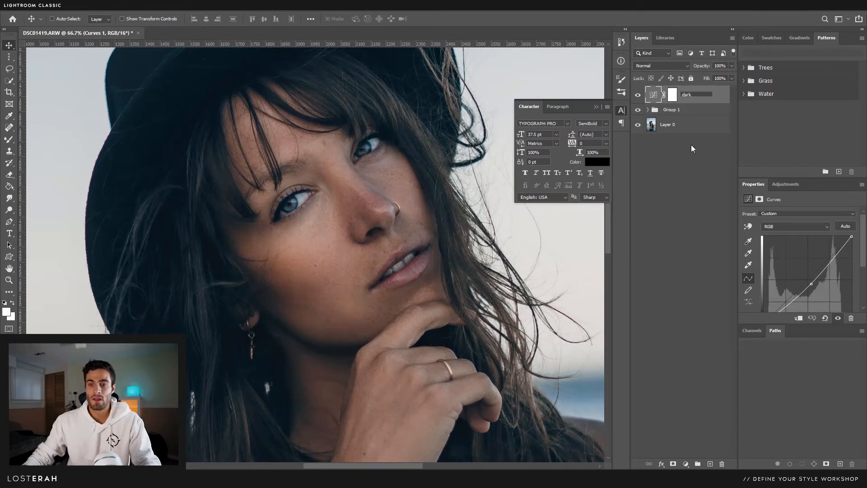
pyautogui.click(672, 94)
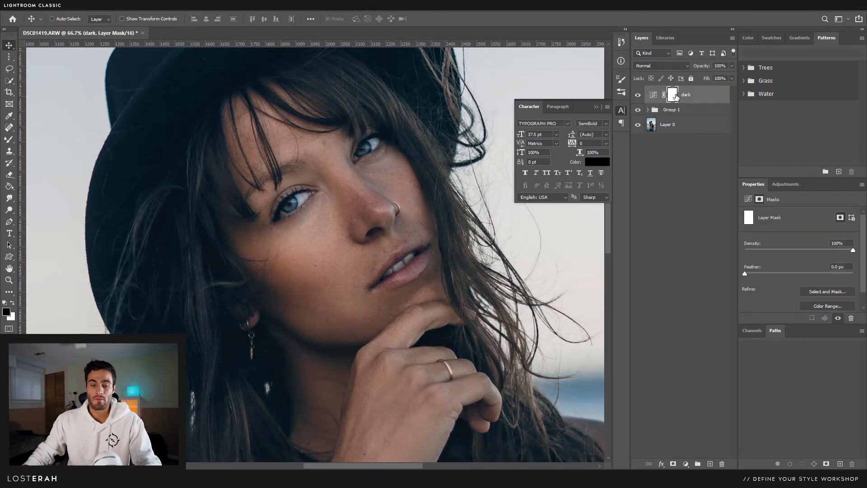
pyautogui.hotkey('ctrl', 'i')
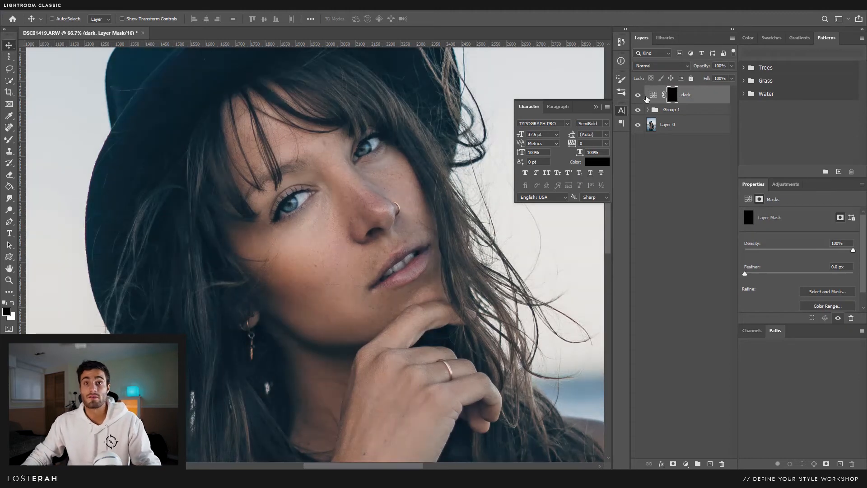
# - Add a brightening Curves layer named light with an inverted black mask
pyautogui.click(787, 185)
pyautogui.click(786, 207)
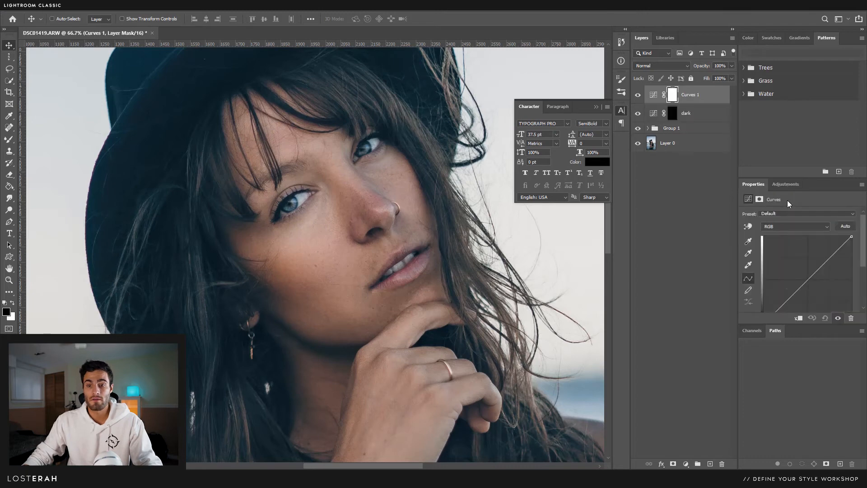
pyautogui.moveTo(807, 280); pyautogui.dragTo(805, 274)
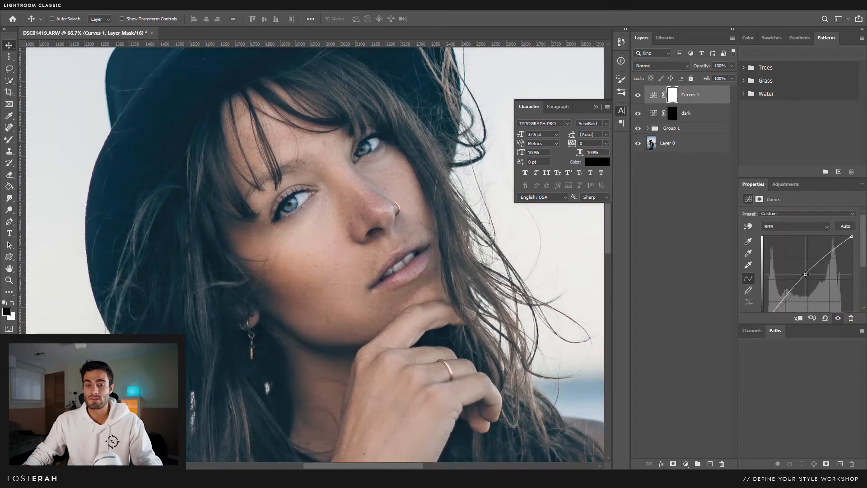
pyautogui.doubleClick(689, 95)
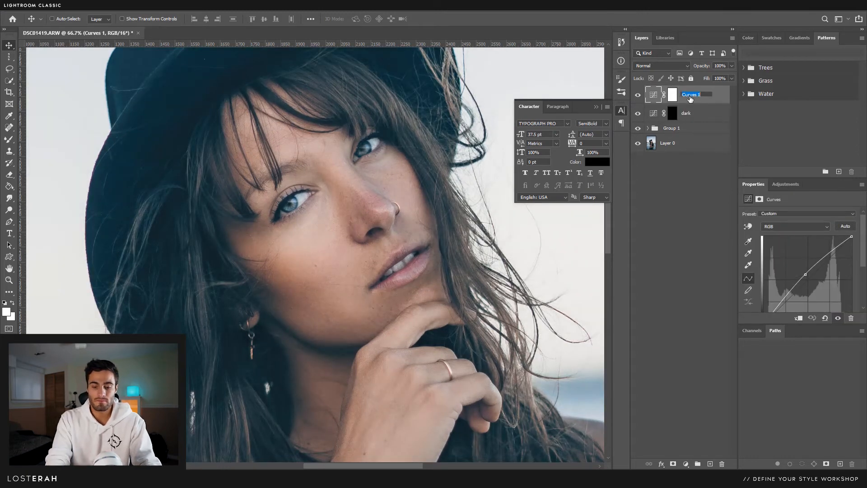
pyautogui.write('light')
pyautogui.click(672, 96)
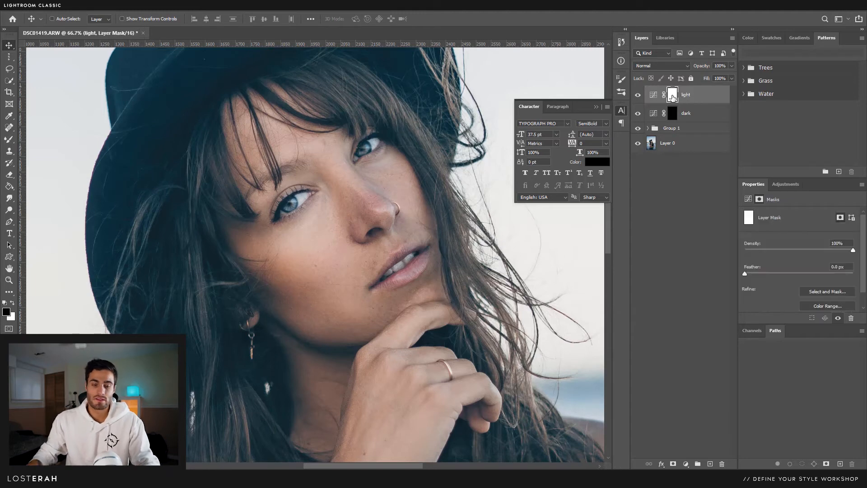
pyautogui.hotkey('ctrl', 'i')
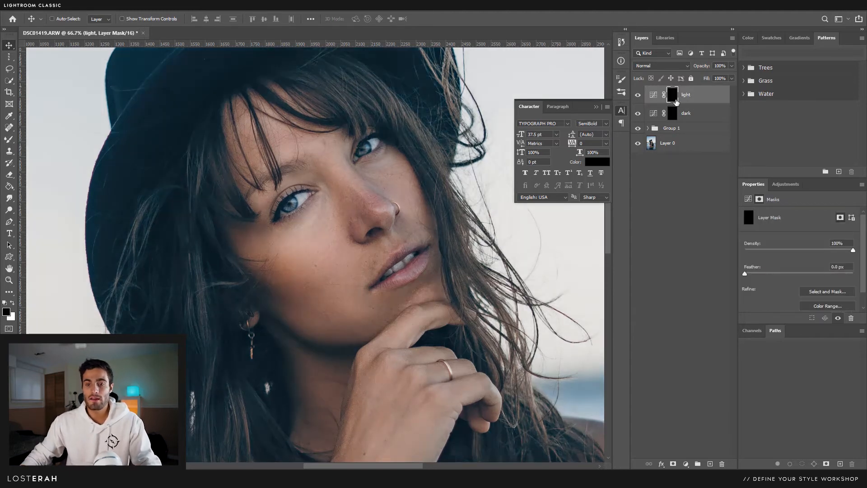
pyautogui.keyDown('ctrl'); pyautogui.click(372, 269); pyautogui.keyUp('ctrl')
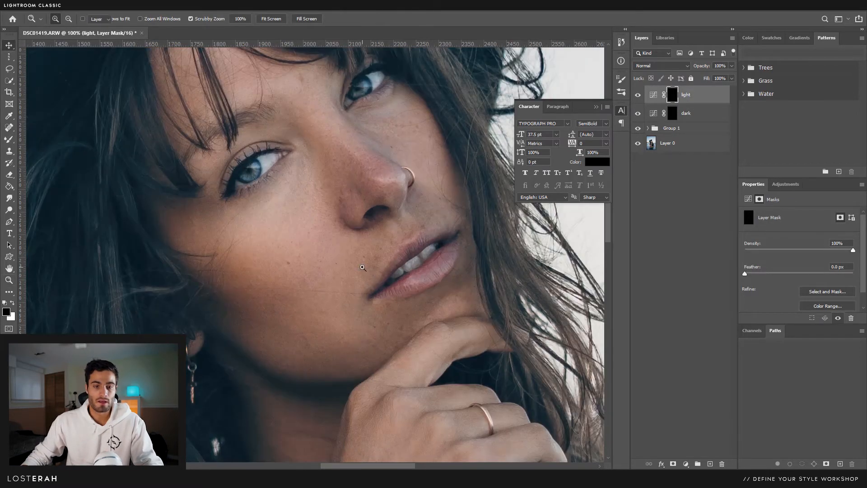
pyautogui.moveTo(327, 251); pyautogui.dragTo(333, 265)
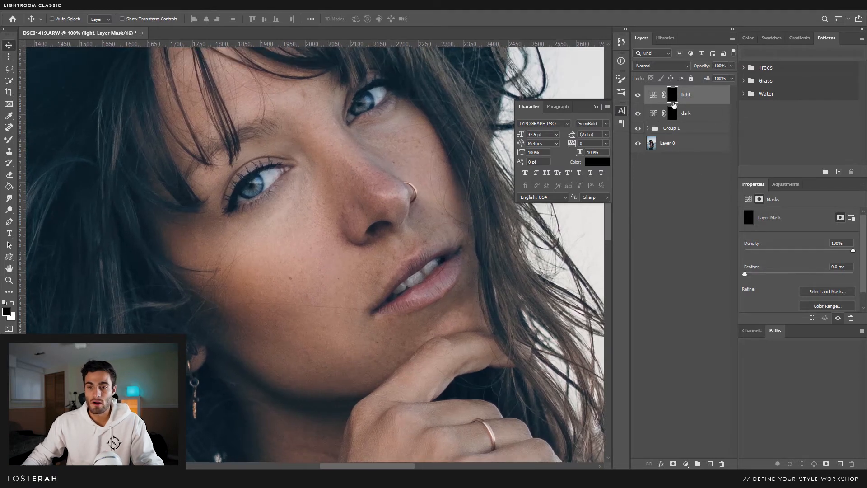
pyautogui.click(9, 140)
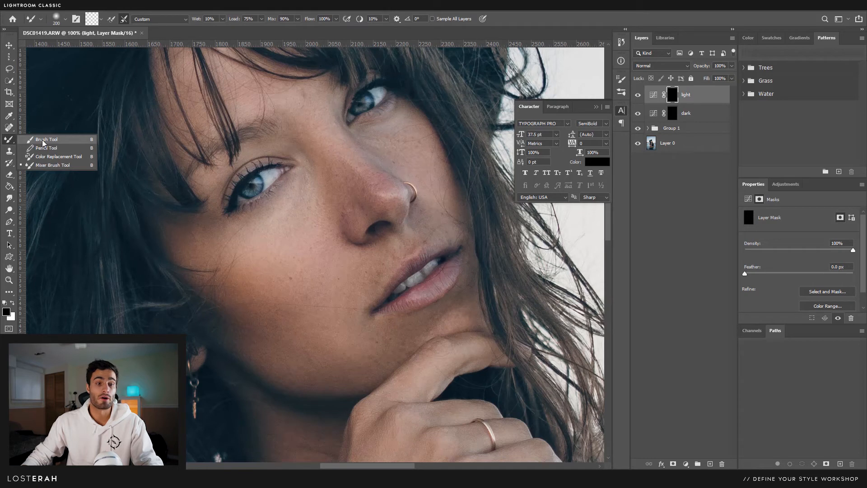
# - Set up the Brush tool at 10% opacity and size 50, zoomed to 200% on the cheek
pyautogui.click(44, 140)
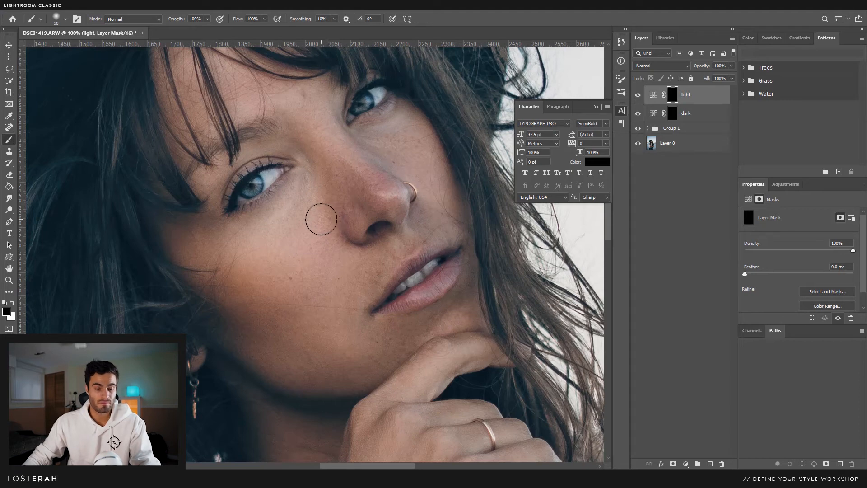
pyautogui.press('1')
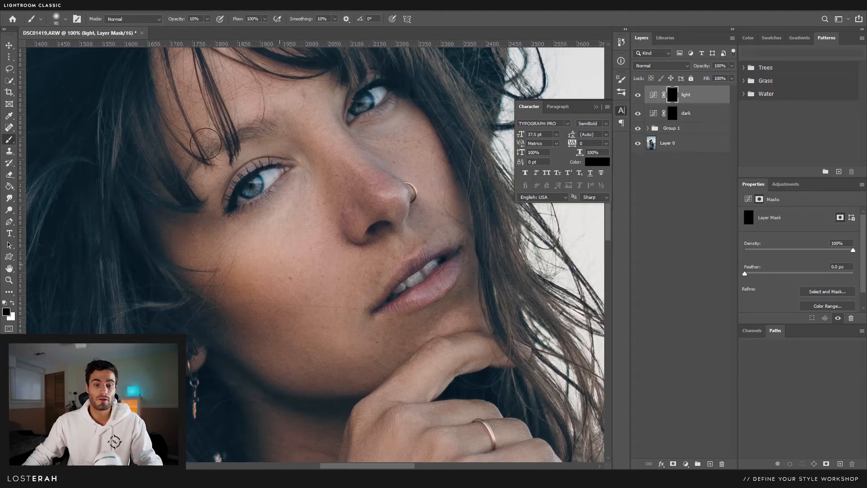
pyautogui.hotkey('ctrl', 'space')
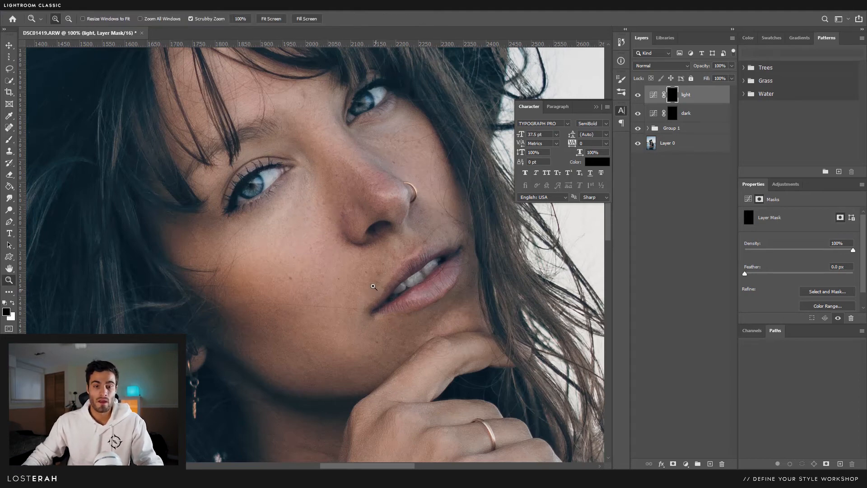
pyautogui.keyDown('ctrl'); pyautogui.click(375, 288); pyautogui.keyUp('ctrl')
pyautogui.moveTo(359, 252)
pyautogui.mouseDown()
pyautogui.moveTo(387, 310)
pyautogui.moveTo(468, 187)
pyautogui.moveTo(396, 183)
pyautogui.mouseUp()
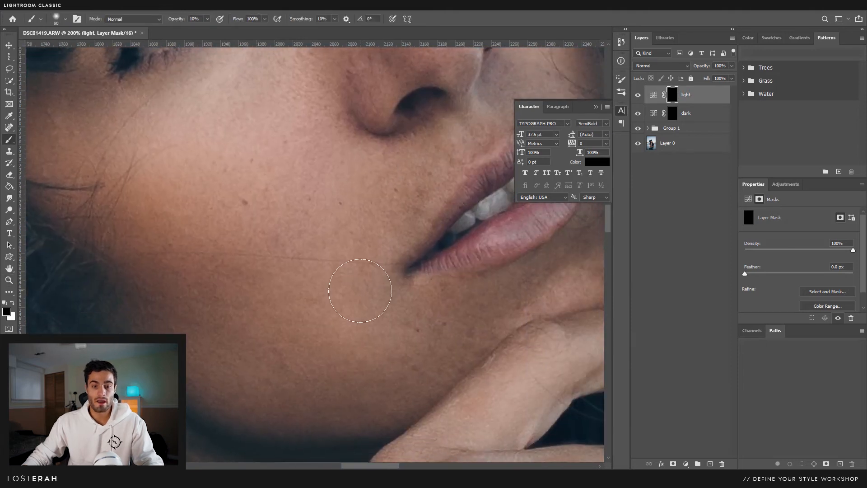
pyautogui.press('[')
pyautogui.press('[')
pyautogui.press('[')
pyautogui.press('[')
pyautogui.press('[')
pyautogui.press('[')
pyautogui.press('[')
pyautogui.press('[')
pyautogui.press('[')
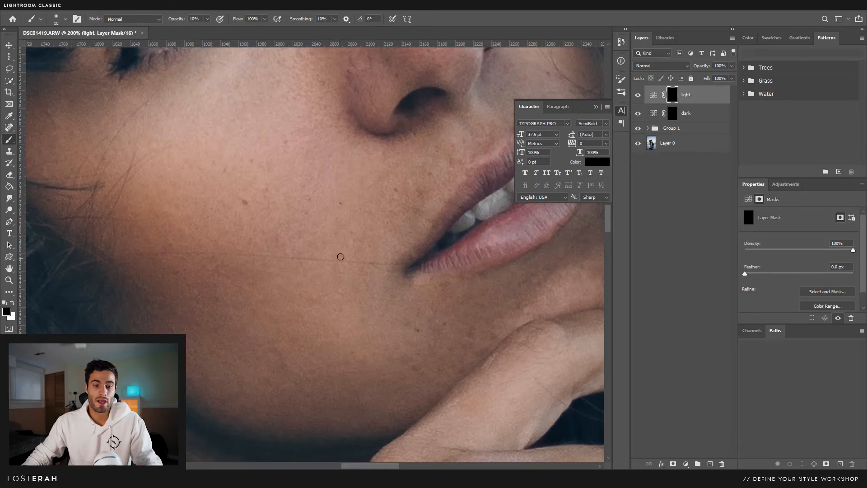
# - Add a Hue/Saturation layer with Saturation at -100 for a greyscale view
pyautogui.click(784, 184)
pyautogui.click(757, 217)
pyautogui.moveTo(799, 267); pyautogui.dragTo(700, 266)
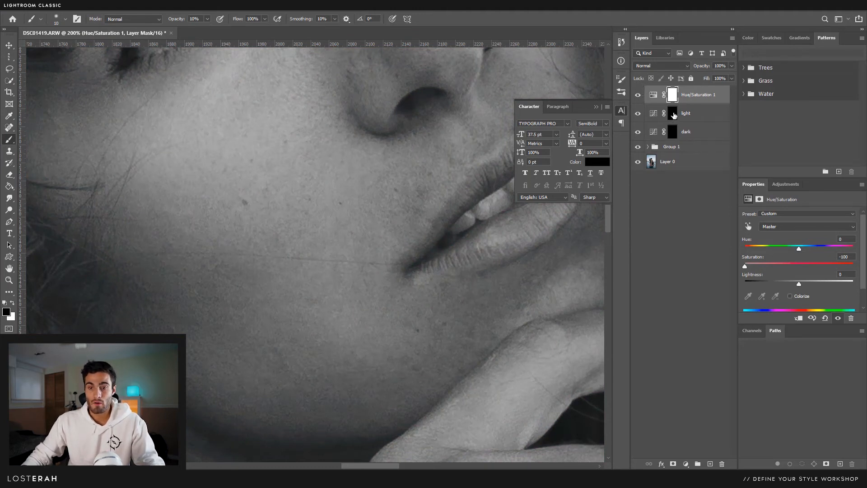
# - Select the light curves layer's mask and swap colours so white paints onto it
pyautogui.click(673, 114)
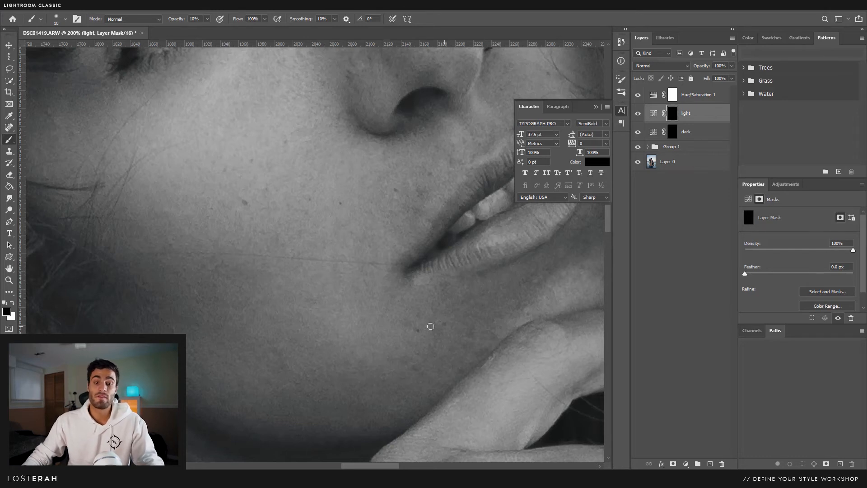
pyautogui.hscroll(2, 420, 316)
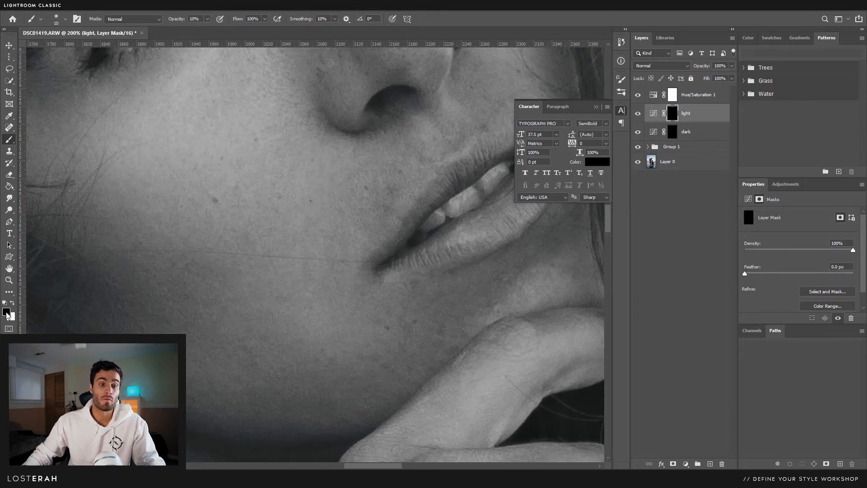
pyautogui.press('x')
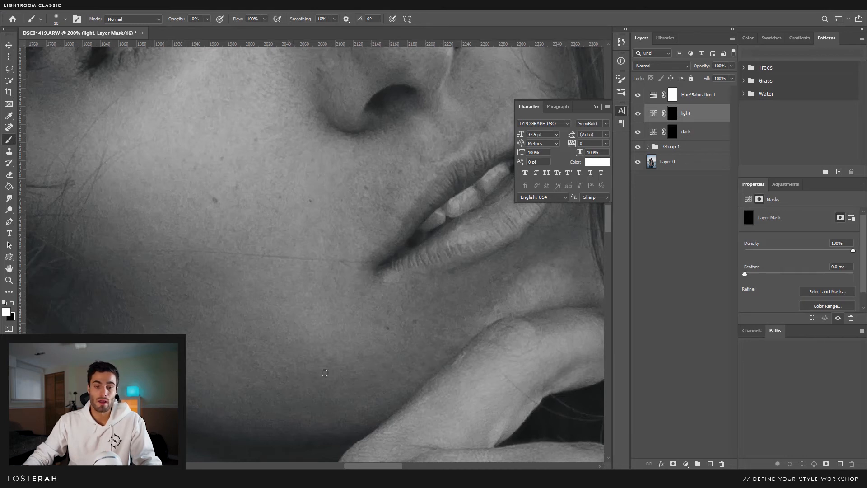
# - Inspect the eyes, nose, chin and hand in black and white, then zoom out to the whole head in colour
pyautogui.click(638, 96)
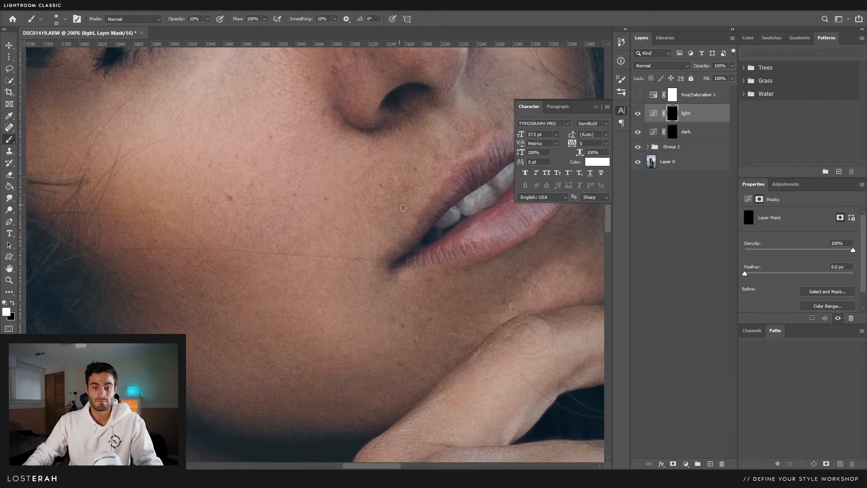
pyautogui.moveTo(310, 228); pyautogui.dragTo(158, 332)
pyautogui.click(637, 94)
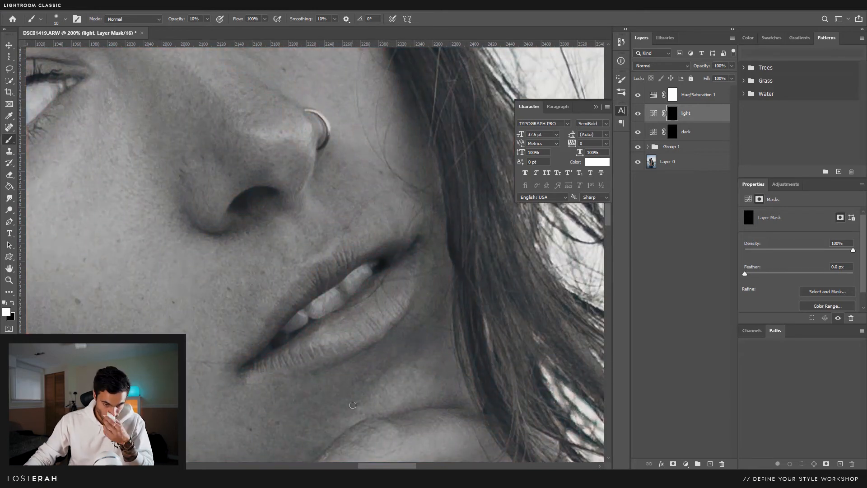
pyautogui.moveTo(257, 321); pyautogui.dragTo(329, 283)
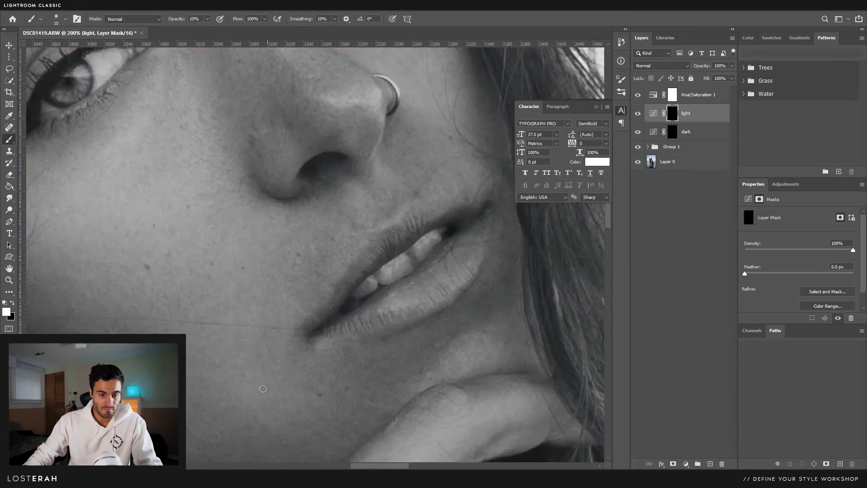
pyautogui.moveTo(266, 434); pyautogui.dragTo(323, 324)
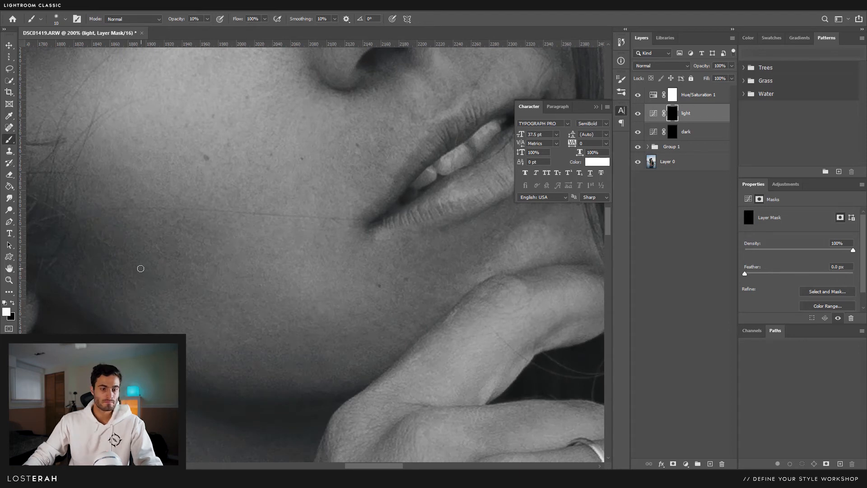
pyautogui.moveTo(190, 145); pyautogui.dragTo(285, 350)
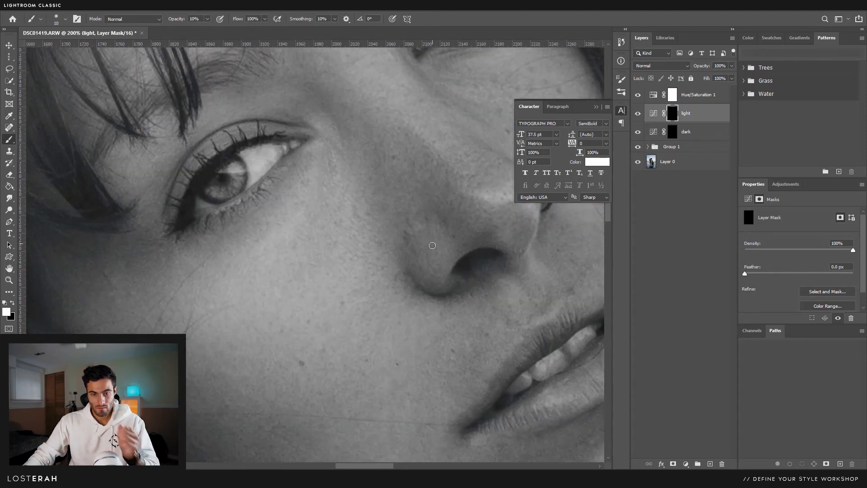
pyautogui.moveTo(338, 147); pyautogui.dragTo(242, 326)
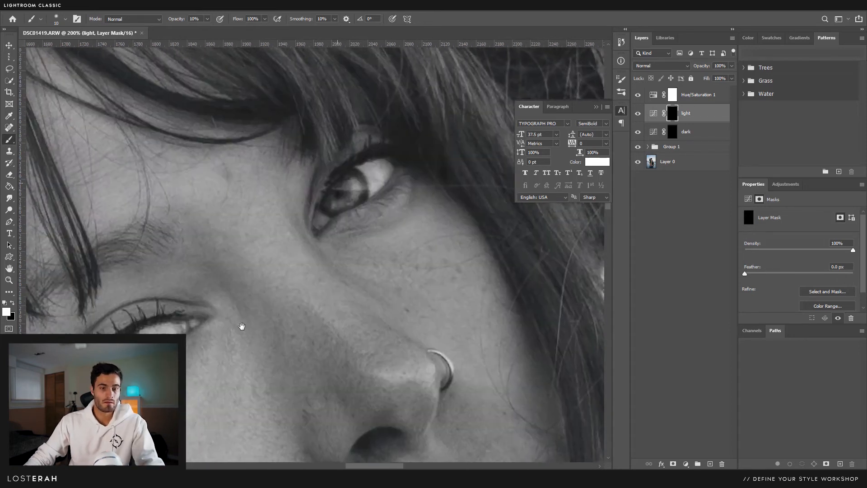
pyautogui.hotkey('ctrl', '-')
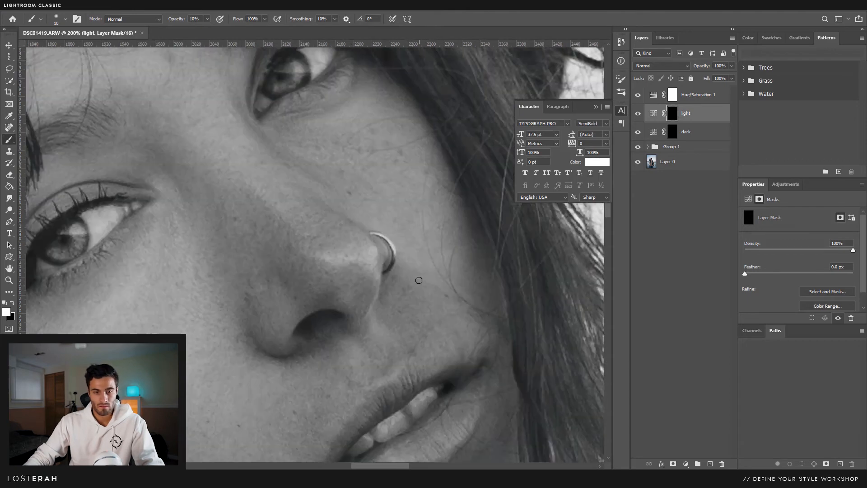
pyautogui.hotkey('ctrl', '-')
pyautogui.click(637, 95)
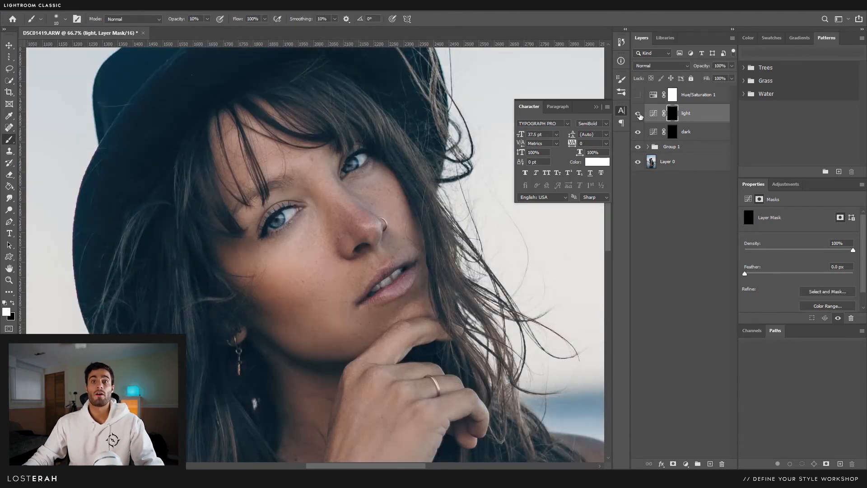
# - Zoom to 100% on the face and toggle the light layer off and on to compare
pyautogui.keyDown('ctrl'); pyautogui.click(348, 267); pyautogui.keyUp('ctrl')
pyautogui.moveTo(348, 267); pyautogui.dragTo(358, 283)
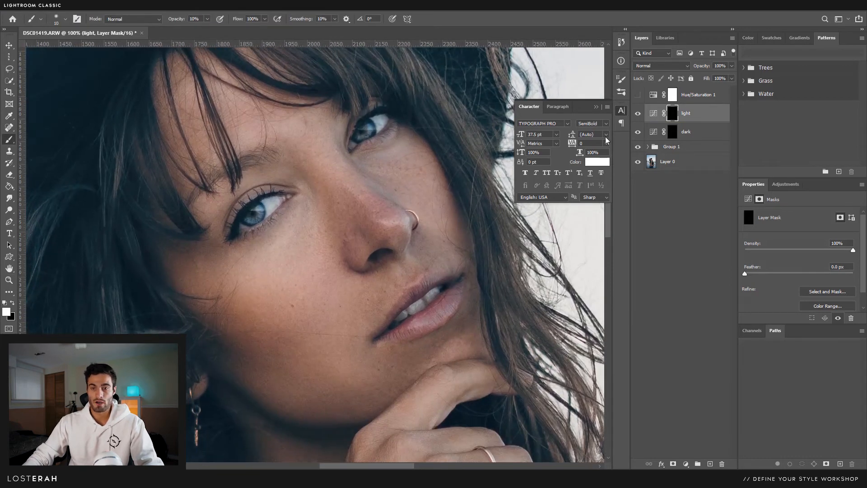
pyautogui.click(637, 113)
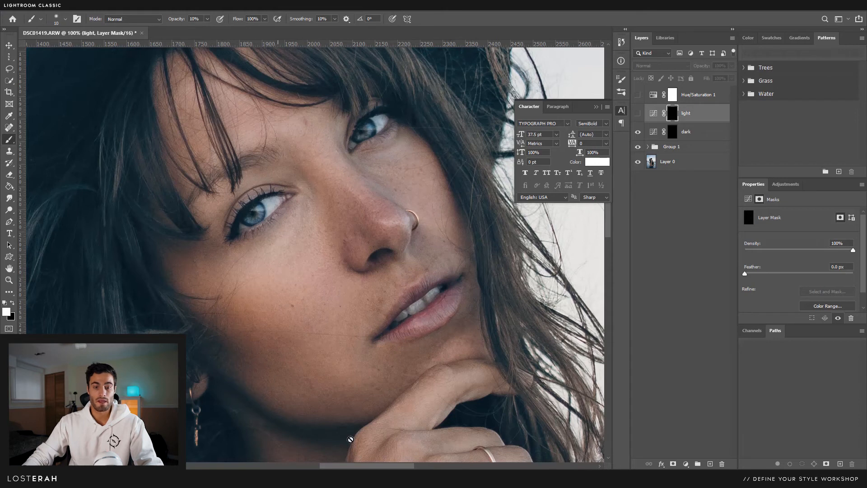
pyautogui.click(638, 114)
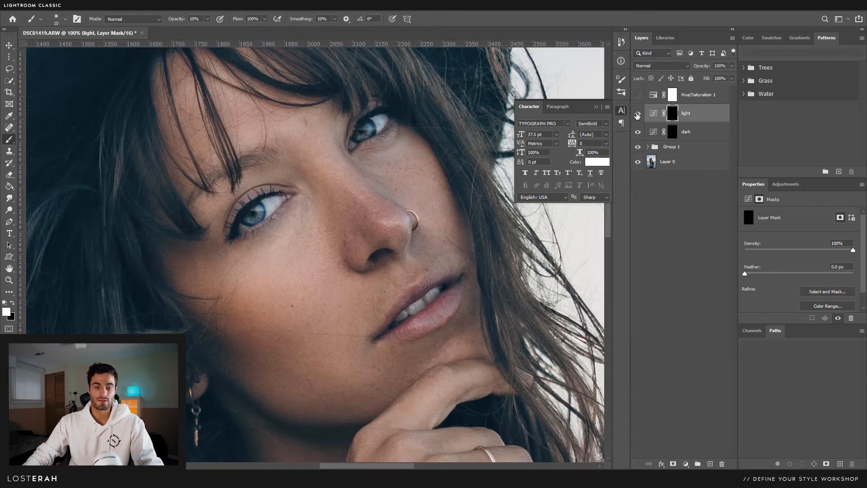
# - Select the dark layer's mask, zoom to 200% on the chin, and paint in black-and-white view
pyautogui.click(673, 137)
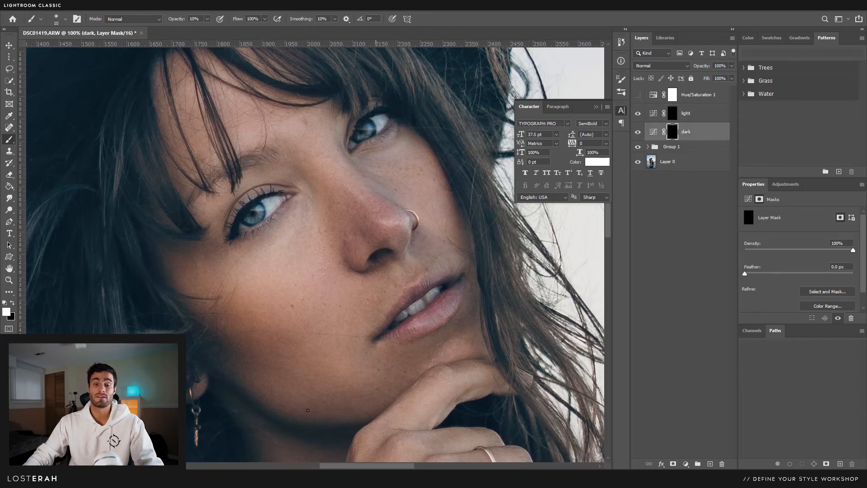
pyautogui.press('z')
pyautogui.click(330, 386)
pyautogui.press('b')
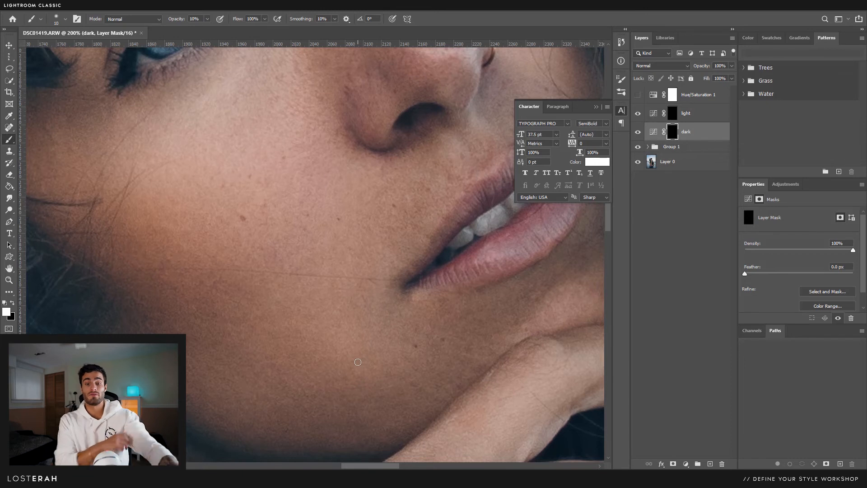
pyautogui.click(637, 95)
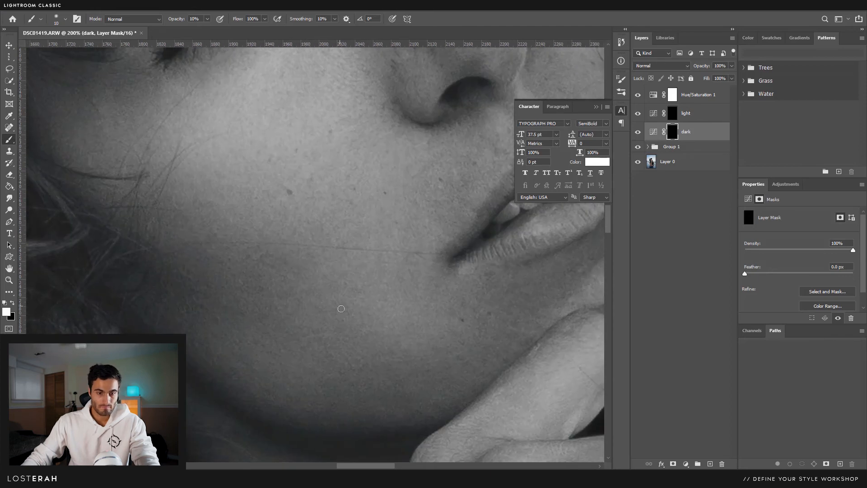
# - Return to colour at 66.7% and toggle the dark layer to compare the cheek and mouth corner
pyautogui.keyDown('alt'); pyautogui.click(378, 260); pyautogui.keyUp('alt')
pyautogui.keyDown('alt'); pyautogui.click(378, 260); pyautogui.keyUp('alt')
pyautogui.moveTo(408, 259); pyautogui.dragTo(373, 340)
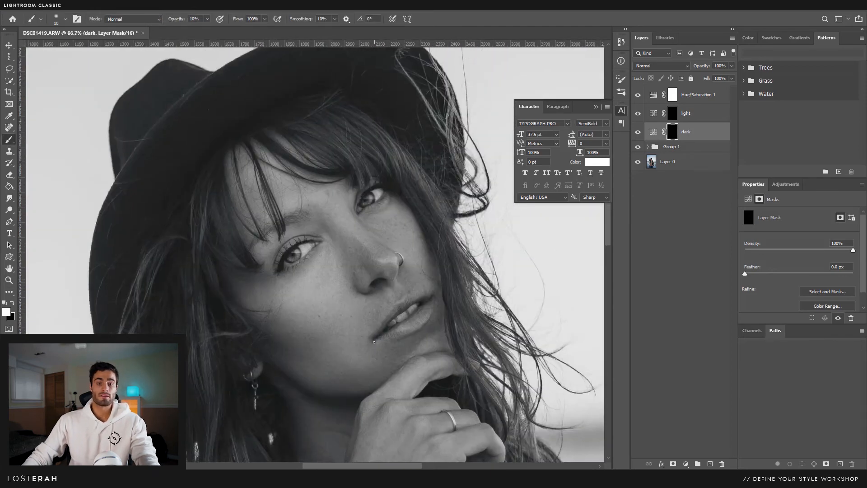
pyautogui.click(639, 95)
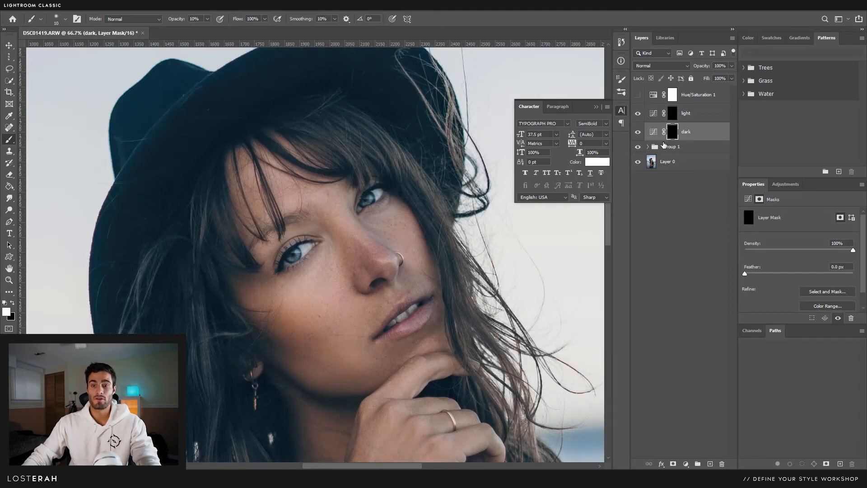
pyautogui.click(637, 134)
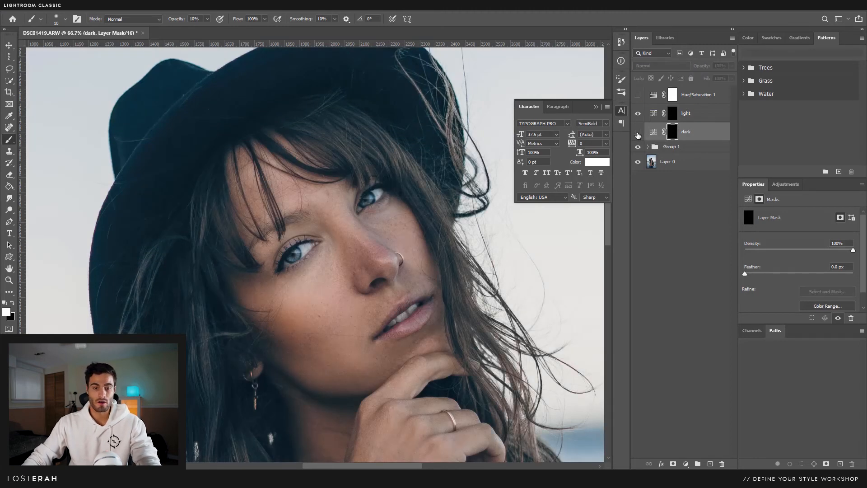
pyautogui.click(638, 134)
pyautogui.keyDown('ctrl'); pyautogui.click(376, 338); pyautogui.keyUp('ctrl')
pyautogui.keyDown('ctrl'); pyautogui.click(377, 339); pyautogui.keyUp('ctrl')
pyautogui.moveTo(393, 319); pyautogui.dragTo(422, 281)
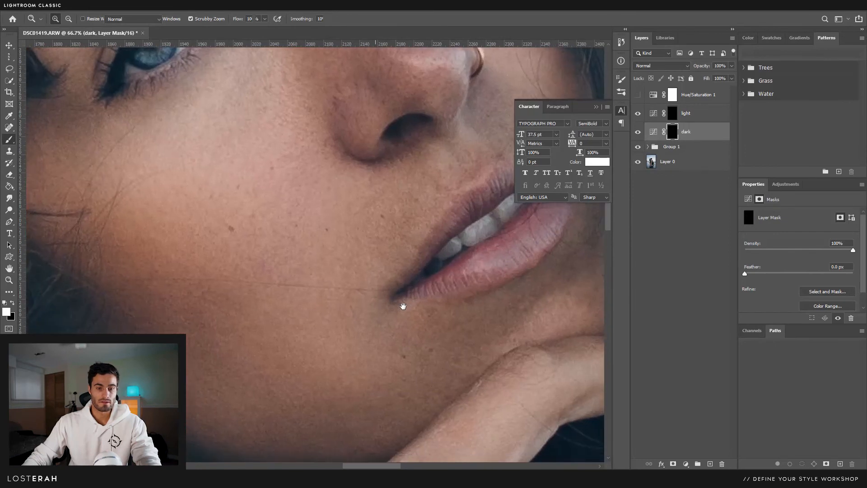
pyautogui.click(638, 132)
pyautogui.click(638, 134)
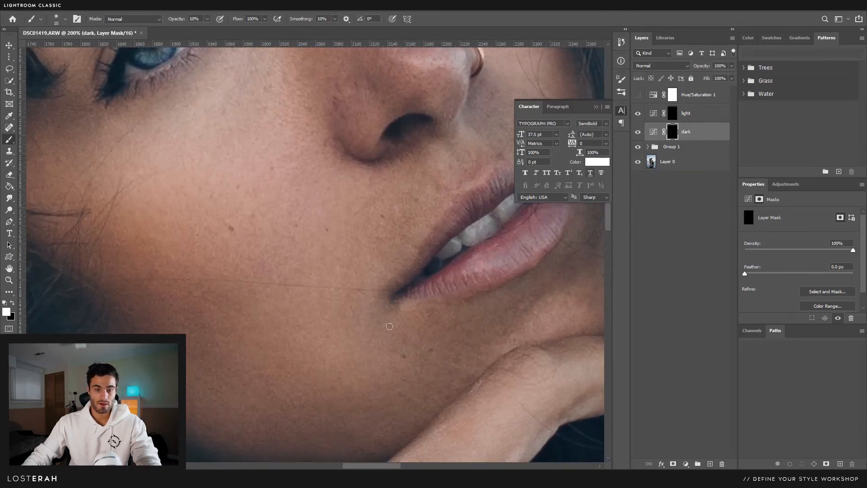
pyautogui.keyDown('ctrl'); pyautogui.keyDown('alt'); pyautogui.click(369, 321); pyautogui.keyUp('alt'); pyautogui.keyUp('ctrl')
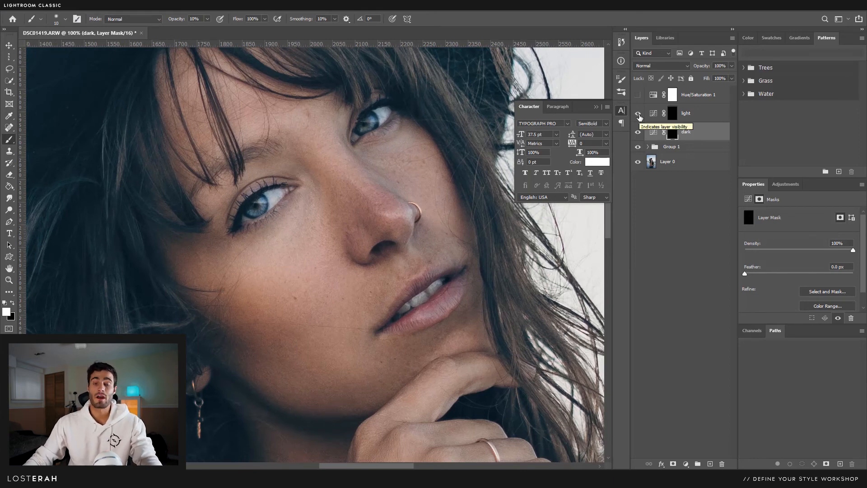
# - Group the dark and light layers, then nest Group 1 and Group 2 inside a new Group 3
pyautogui.keyDown('shift'); pyautogui.click(702, 116); pyautogui.keyUp('shift')
pyautogui.moveTo(704, 136); pyautogui.dragTo(697, 463)
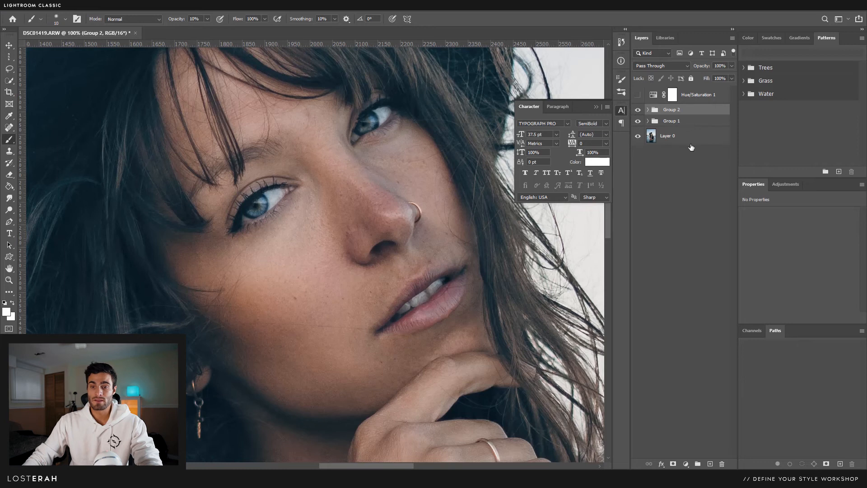
pyautogui.keyDown('shift'); pyautogui.click(687, 127); pyautogui.keyUp('shift')
pyautogui.moveTo(687, 126); pyautogui.dragTo(698, 463)
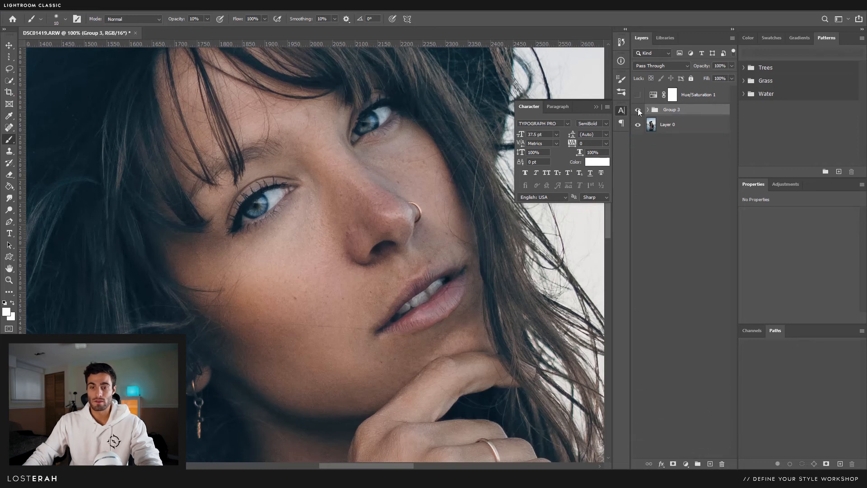
# - Rename the two subgroups to 'dodge n burn' and 'freq sep'
pyautogui.click(648, 110)
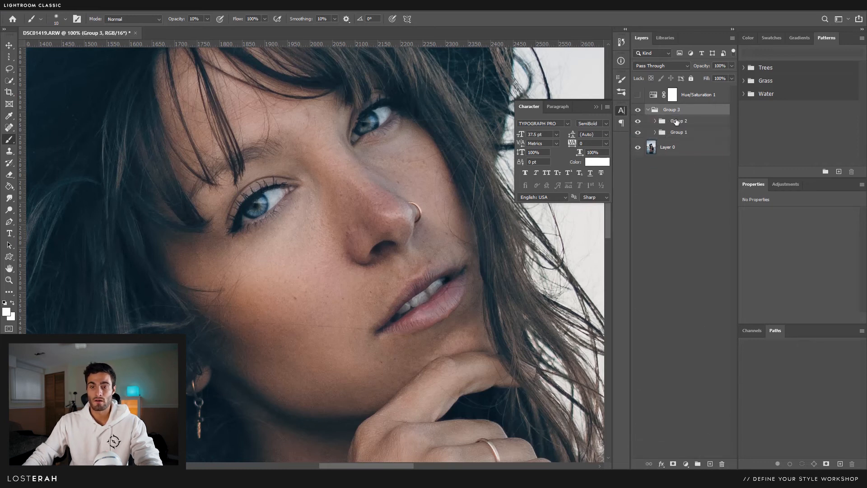
pyautogui.click(679, 122)
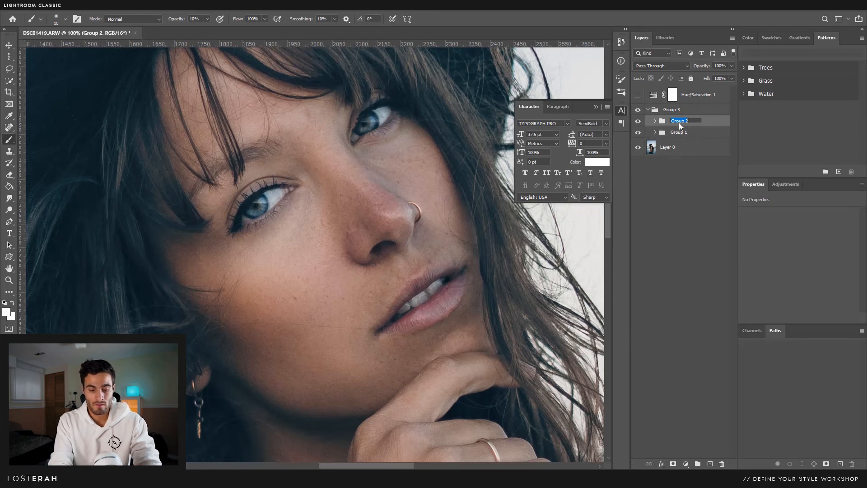
pyautogui.write('dodge n bu')
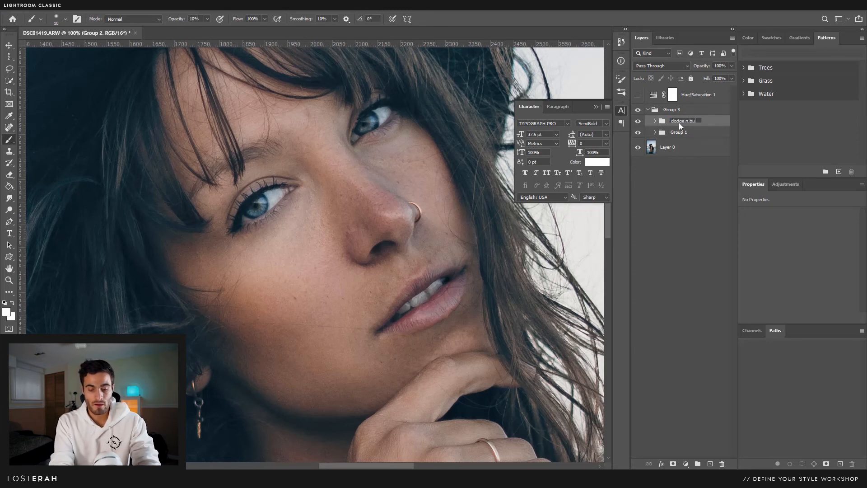
pyautogui.write('rn')
pyautogui.doubleClick(682, 132)
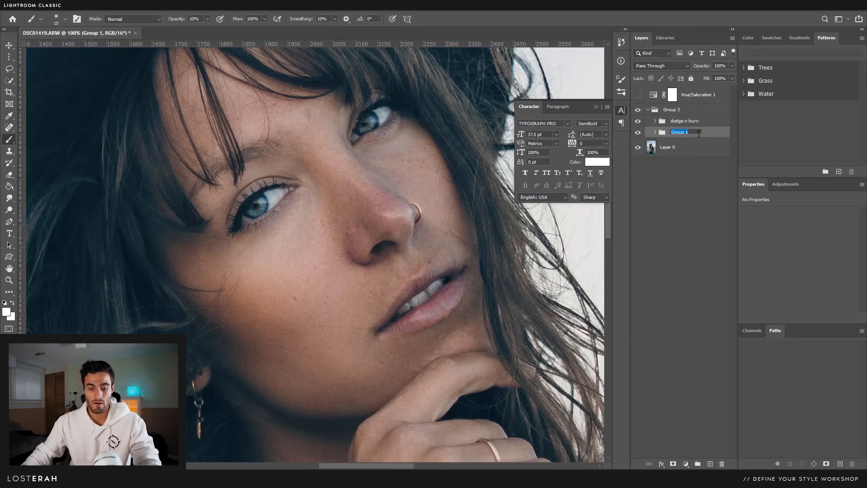
pyautogui.write('freq sep')
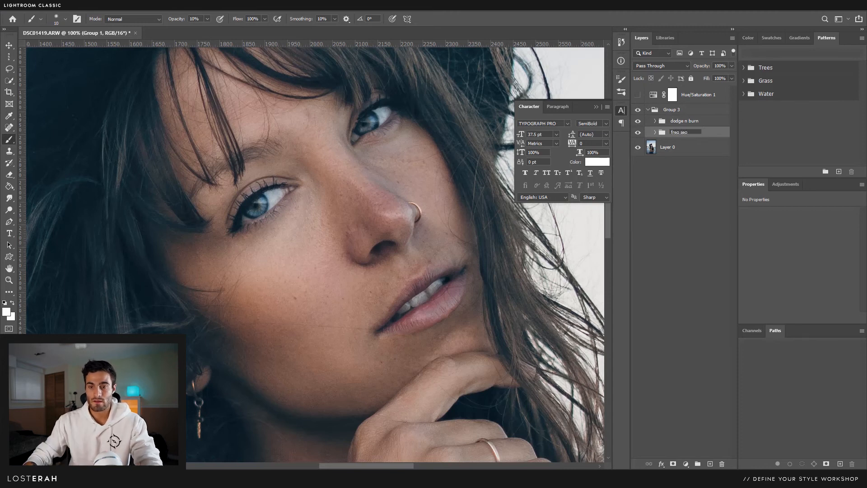
pyautogui.press('Return')
pyautogui.click(690, 205)
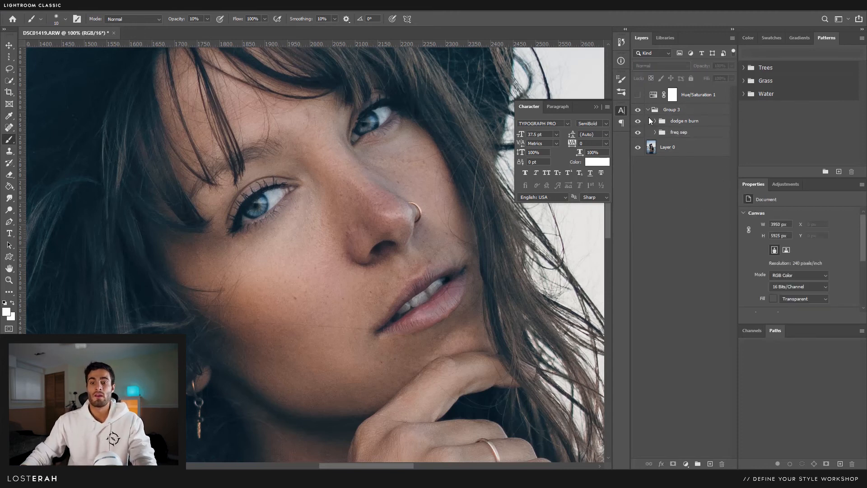
# - Toggle Group 3 off and on to compare the skin before and after retouching
pyautogui.click(636, 113)
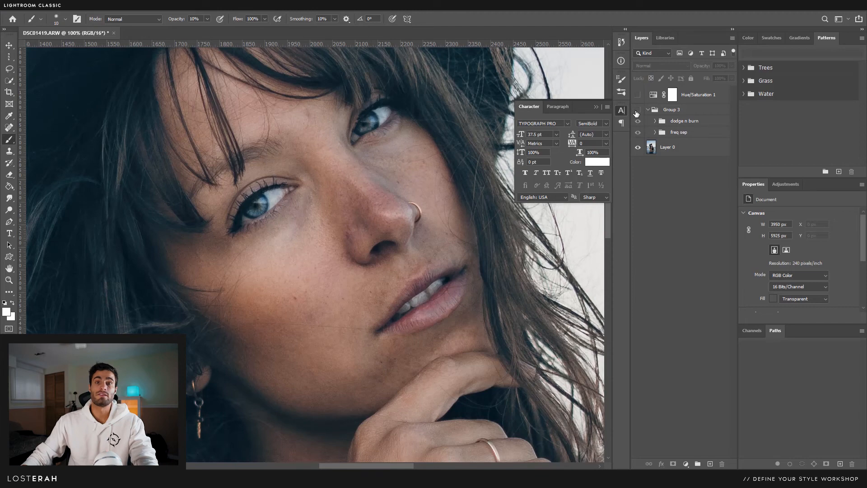
pyautogui.click(636, 110)
pyautogui.hotkey('ctrl', '-')
pyautogui.hotkey('ctrl', '-')
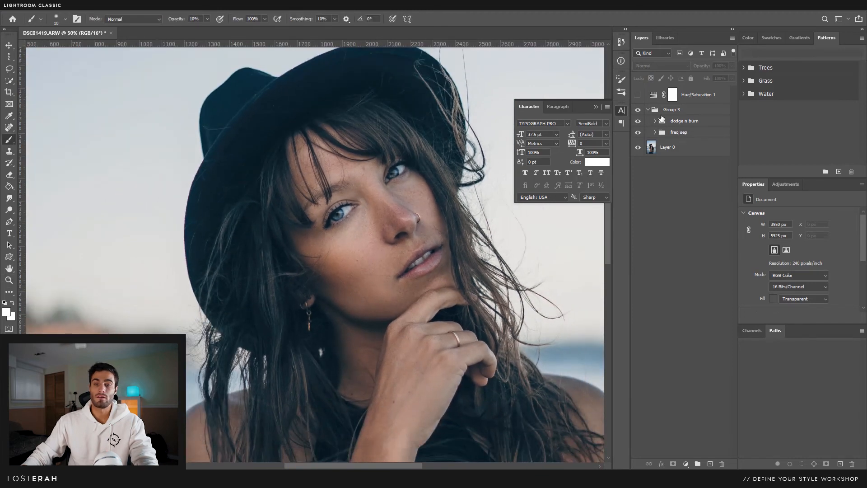
pyautogui.click(638, 111)
pyautogui.click(638, 112)
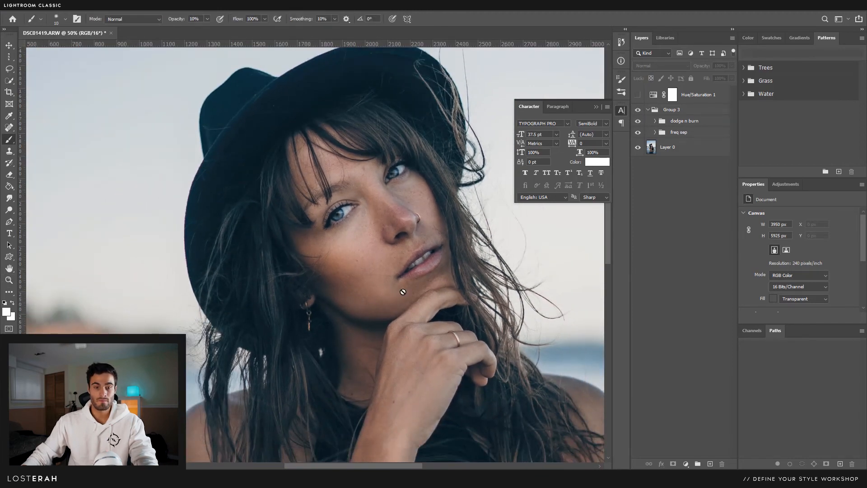
# - Zoom in to inspect the face, zoom out to the whole portrait, then return to Lightroom Classic in single-photo view
pyautogui.moveTo(402, 291); pyautogui.dragTo(396, 256)
pyautogui.press('z')
pyautogui.moveTo(358, 221); pyautogui.dragTo(387, 210)
pyautogui.keyDown('alt'); pyautogui.click(387, 211); pyautogui.keyUp('alt')
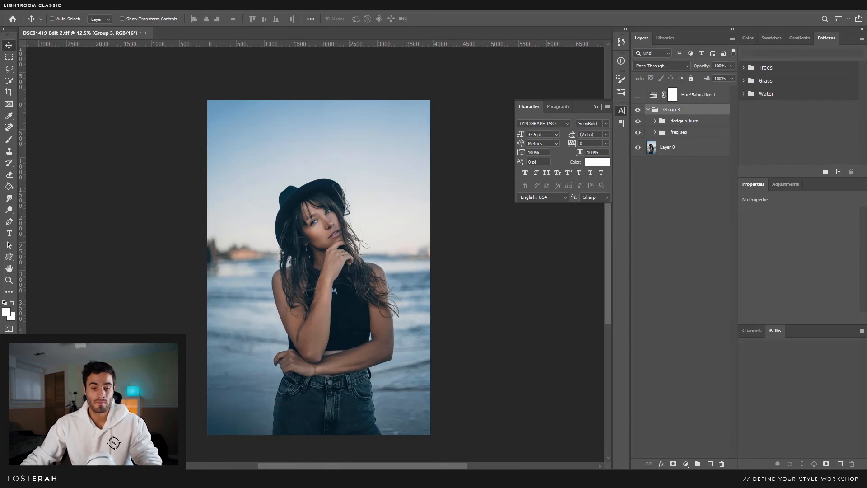
pyautogui.click(280, 477)
pyautogui.press('y')
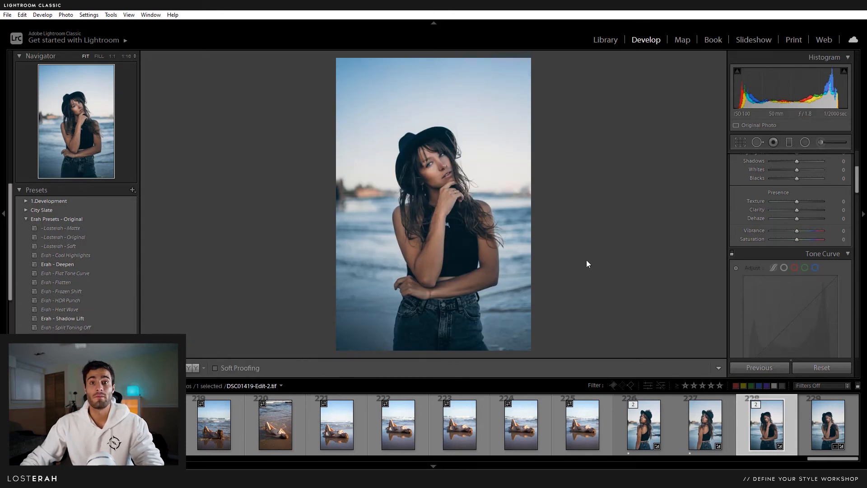
# - Reset Contrast to 0 and toggle the tone curve off and on to compare
pyautogui.scroll(3, 740, 258)
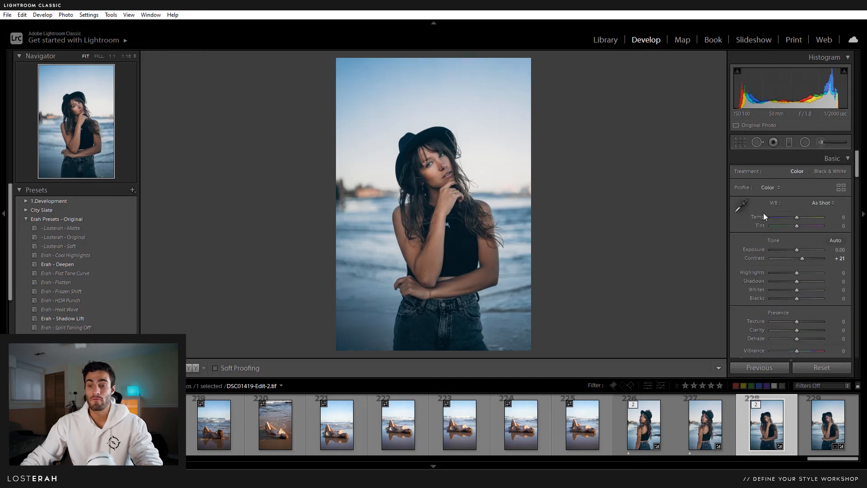
pyautogui.doubleClick(802, 258)
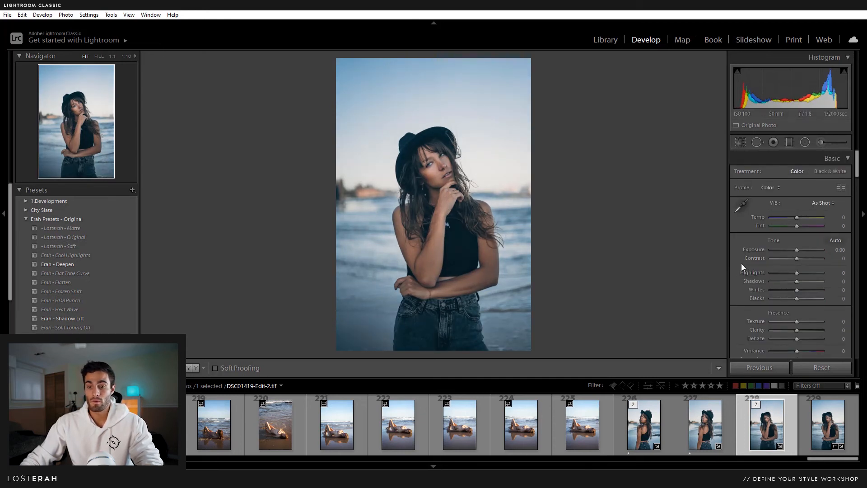
pyautogui.scroll(-2, 77, 262)
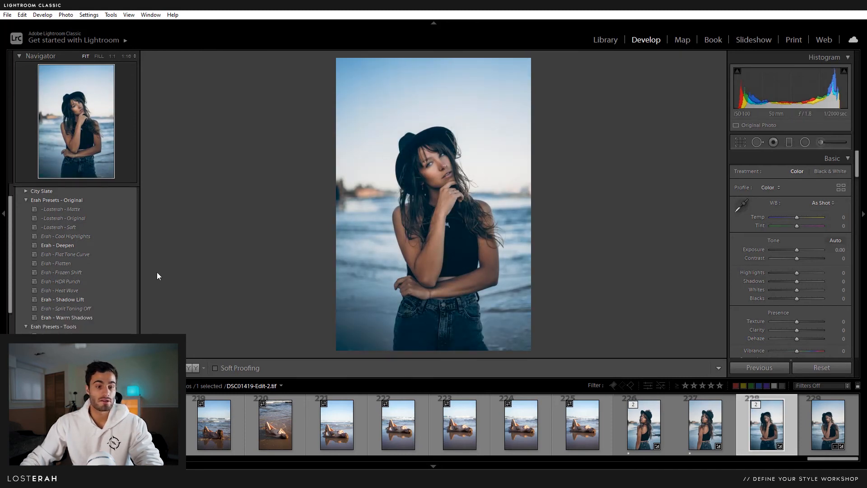
pyautogui.scroll(-5, 757, 255)
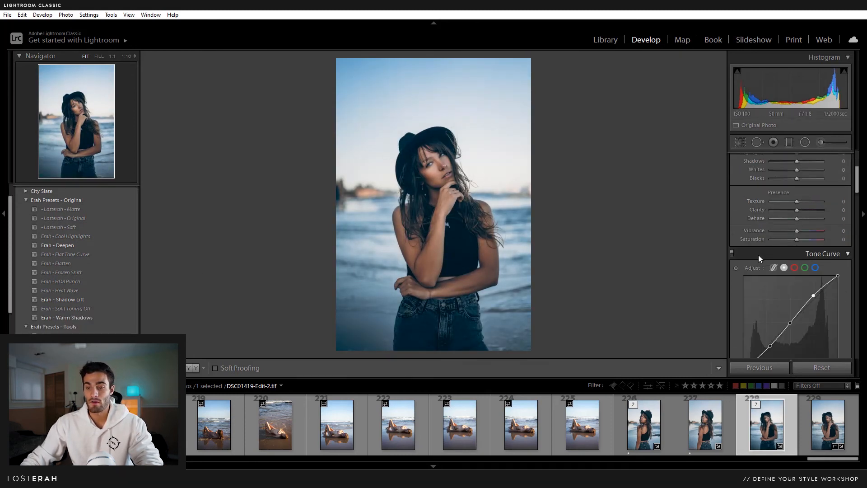
pyautogui.click(731, 192)
pyautogui.click(732, 193)
pyautogui.click(732, 193)
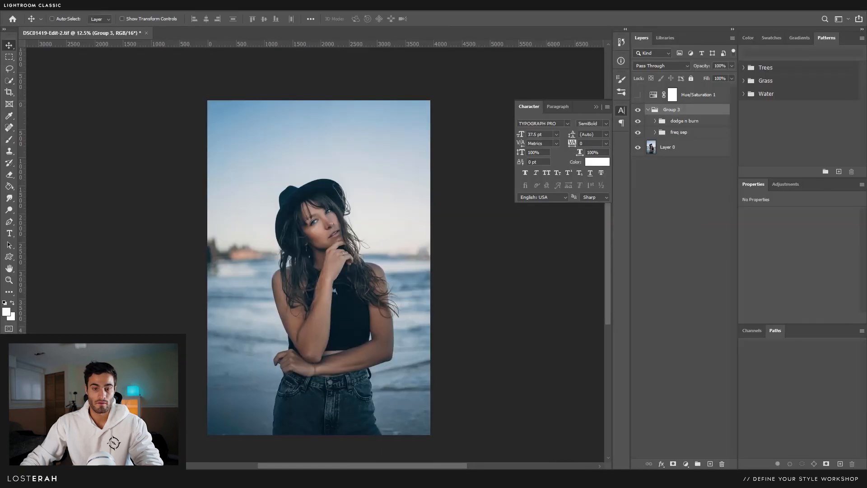
pyautogui.click(278, 478)
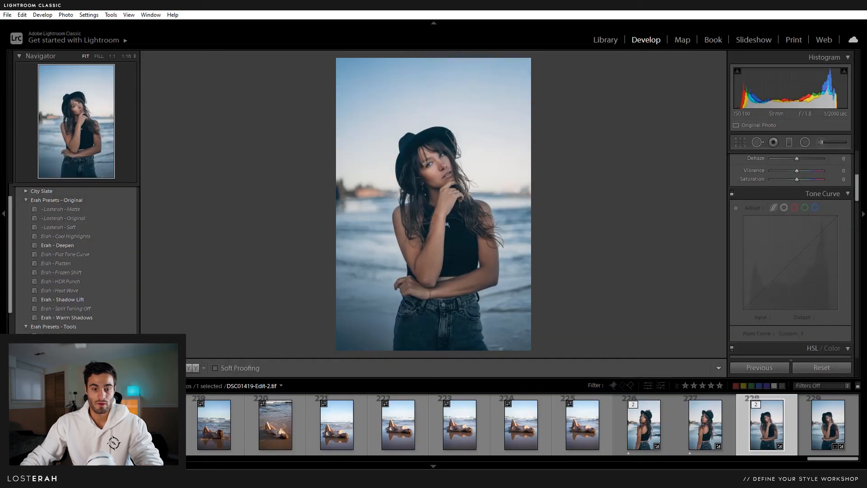
pyautogui.click(732, 193)
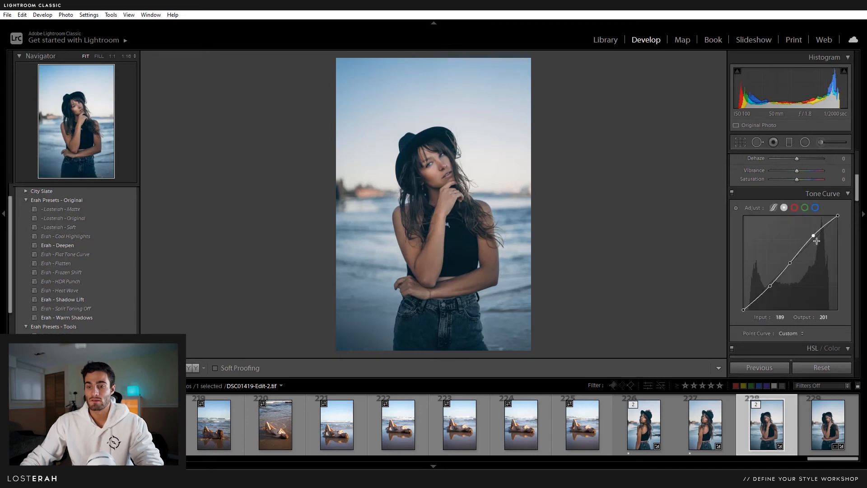
# - Delete the tone curve's points to leave it linear, then try and undo the Erah - Shadow Lift preset
pyautogui.doubleClick(770, 285)
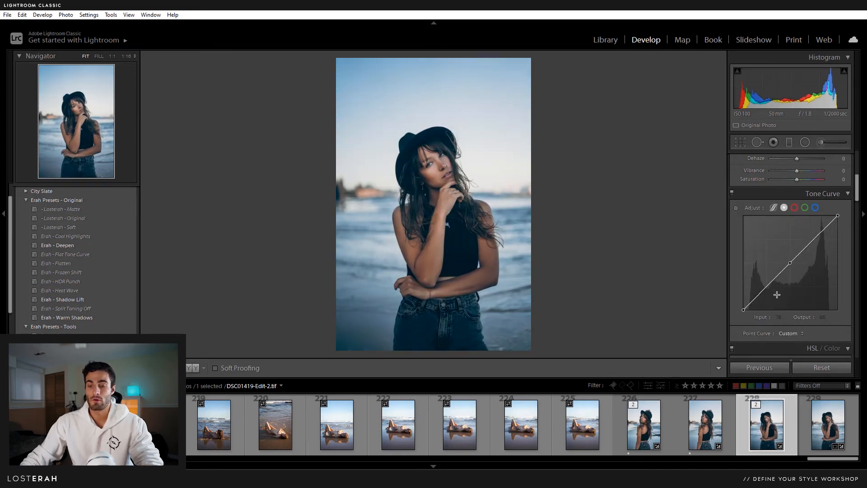
pyautogui.doubleClick(790, 264)
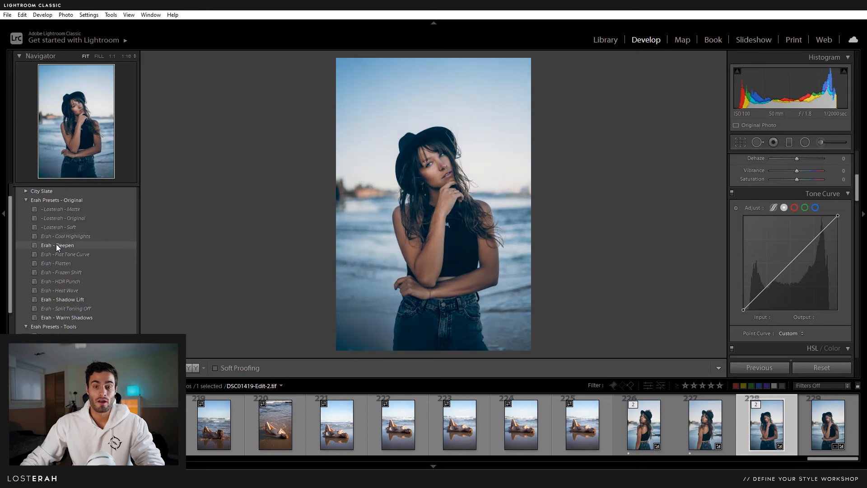
pyautogui.click(71, 299)
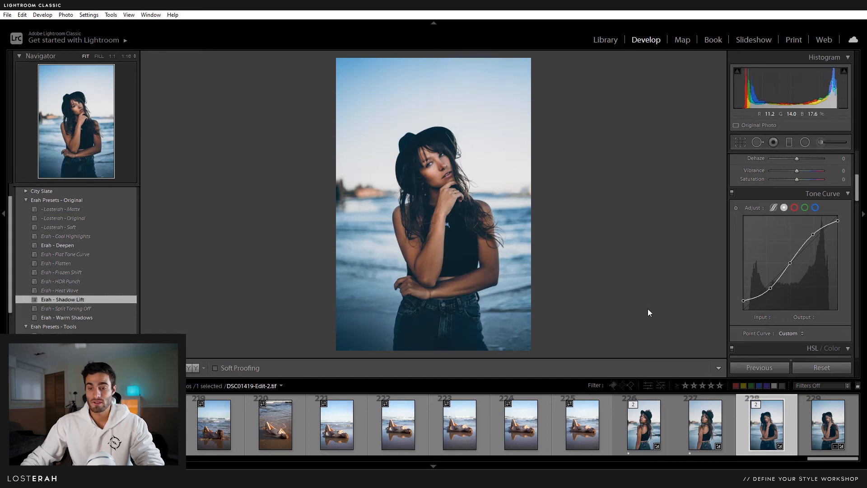
pyautogui.moveTo(742, 301); pyautogui.dragTo(740, 313)
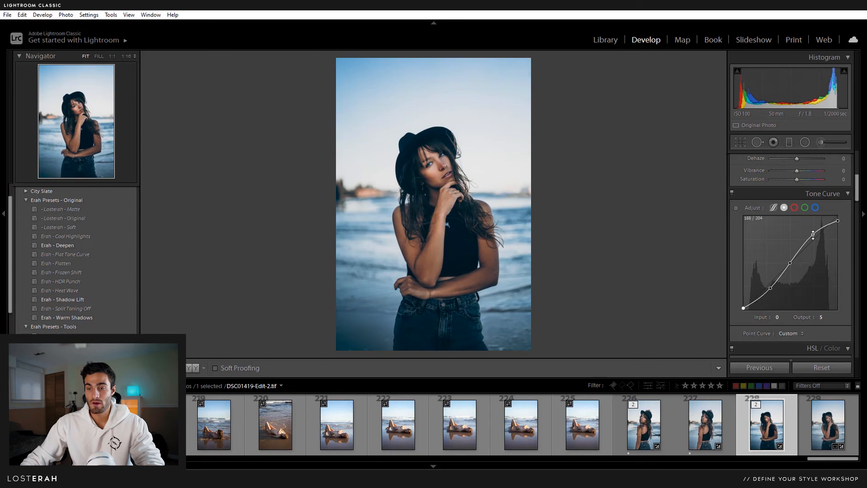
pyautogui.moveTo(813, 234); pyautogui.dragTo(815, 238)
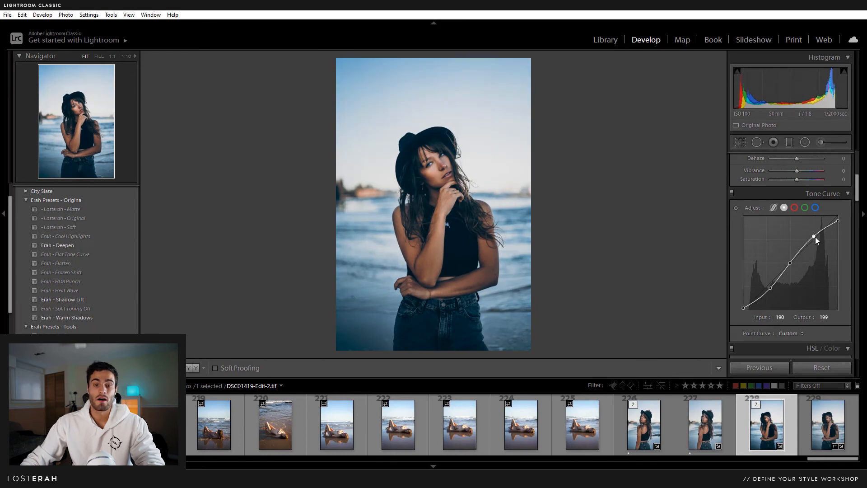
pyautogui.hotkey('ctrl', 'z')
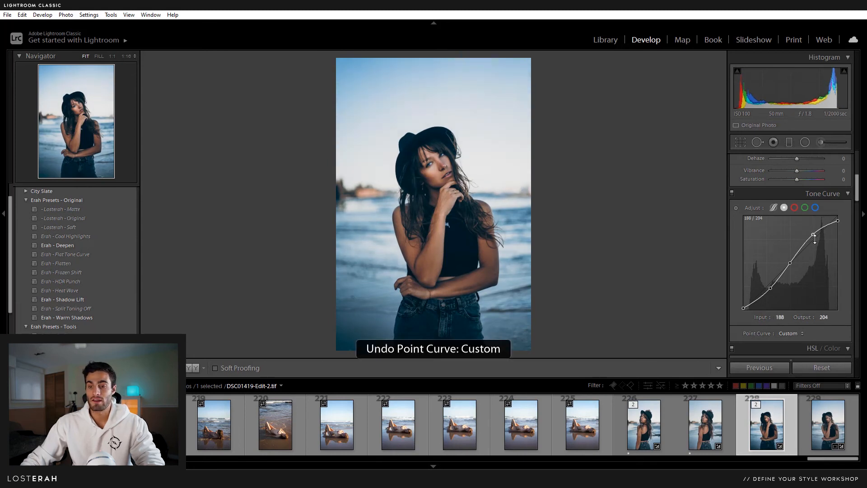
pyautogui.hotkey('ctrl', 'z')
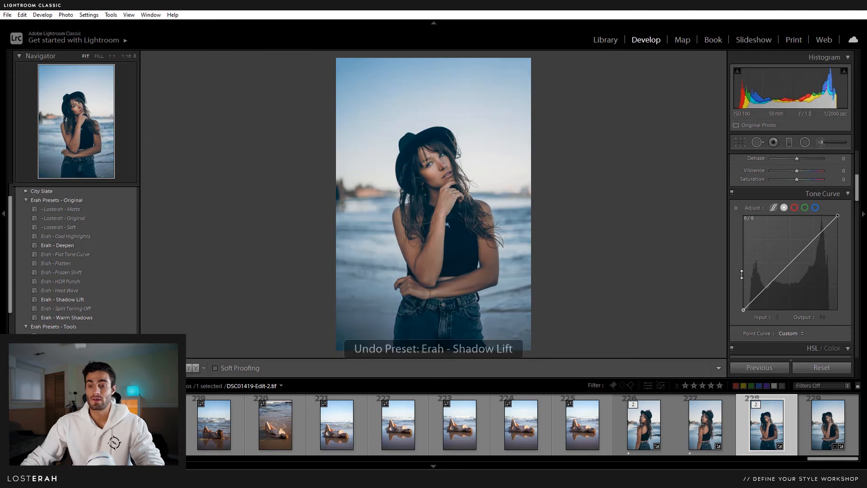
# - Raise the photo's Contrast to +32
pyautogui.scroll(5, 785, 256)
pyautogui.moveTo(797, 258); pyautogui.dragTo(806, 258)
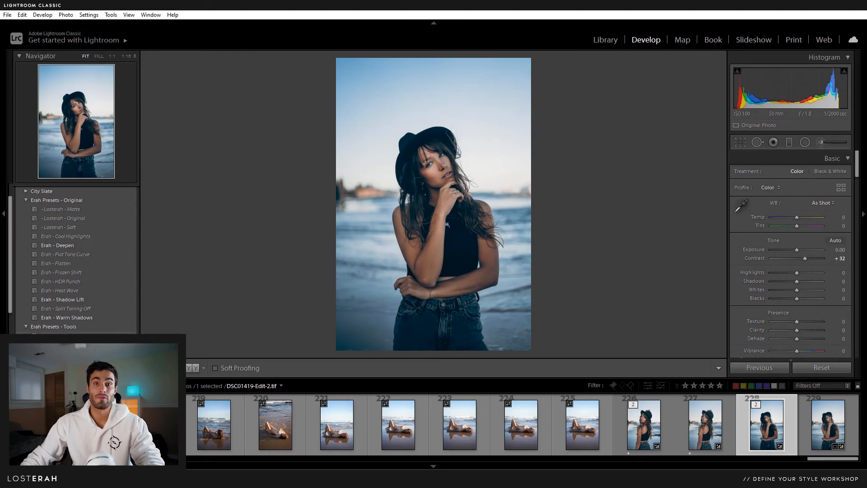
pyautogui.scroll(-1, 48, 331)
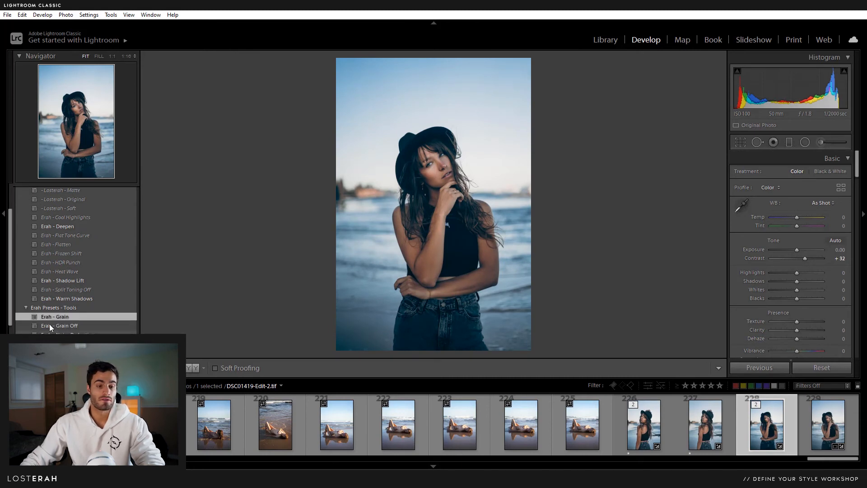
pyautogui.scroll(-1, 65, 320)
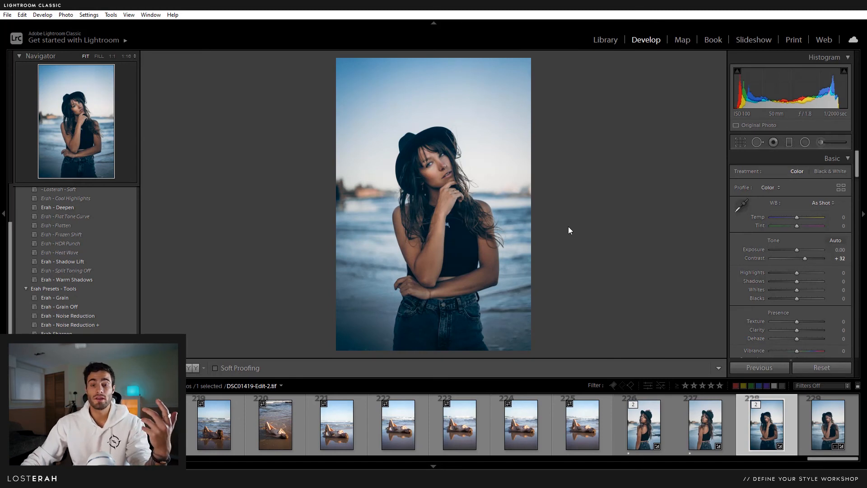
# - Edit the photo in Photoshop 2020 as a copy with Lightroom adjustments
pyautogui.rightClick(766, 431)
pyautogui.moveTo(790, 215)
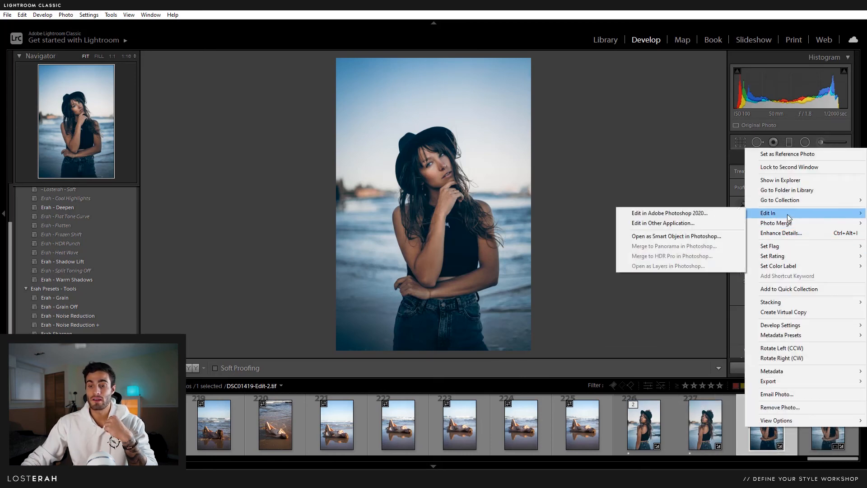
pyautogui.click(731, 216)
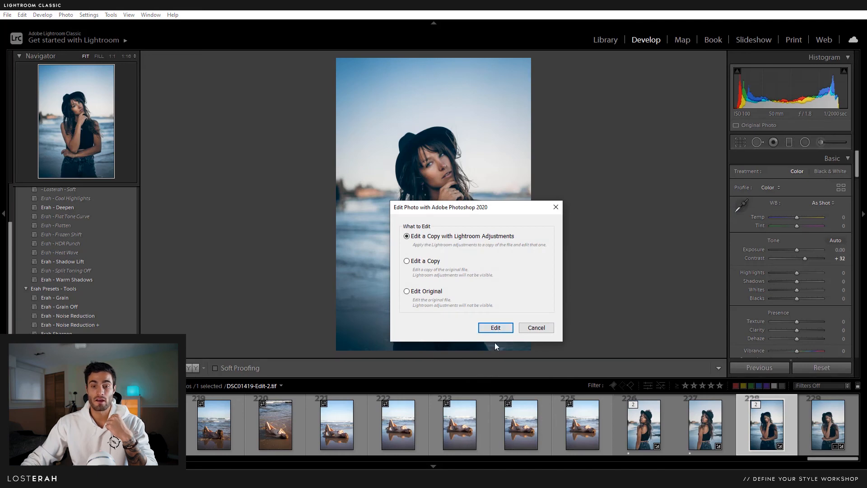
pyautogui.click(499, 327)
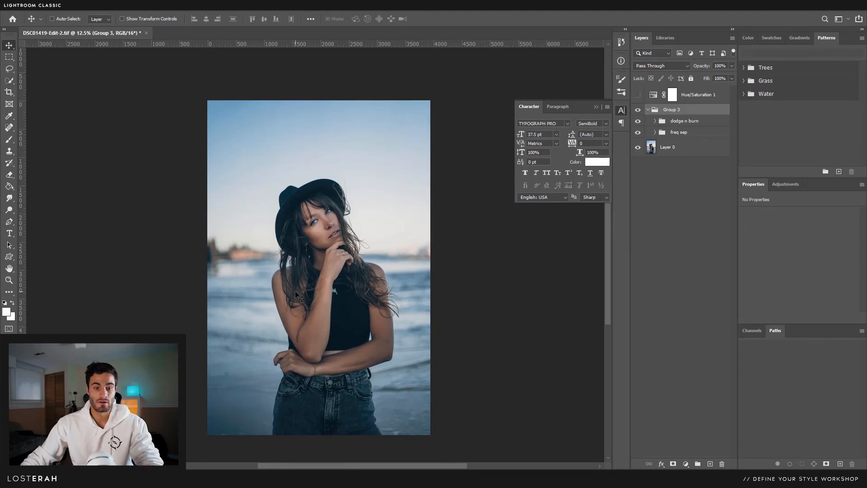
# - Zoom in on the face and back out, cancel closing the document, and return to Lightroom Classic
pyautogui.press('z')
pyautogui.moveTo(325, 228); pyautogui.dragTo(324, 229)
pyautogui.moveTo(334, 276); pyautogui.dragTo(337, 228)
pyautogui.keyDown('alt'); pyautogui.click(338, 235); pyautogui.keyUp('alt')
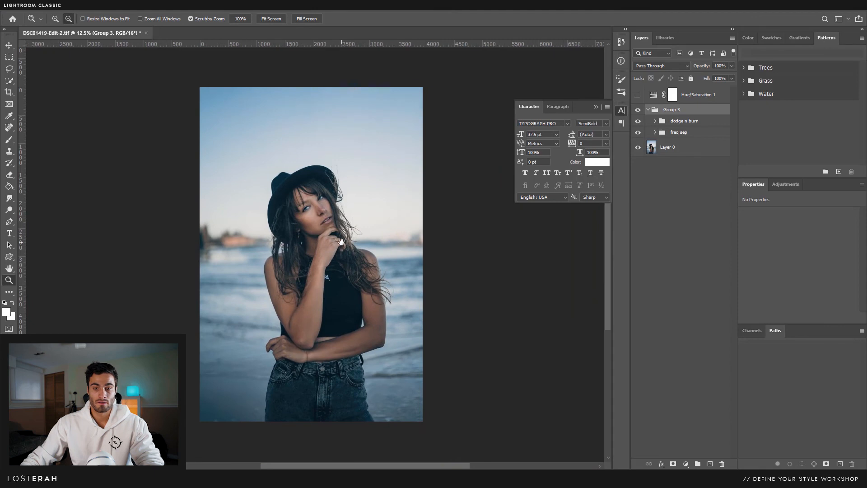
pyautogui.click(146, 34)
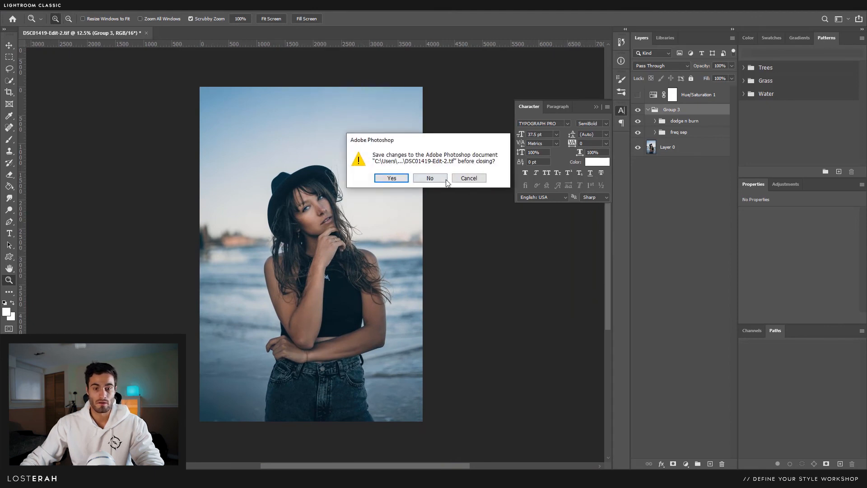
pyautogui.click(468, 177)
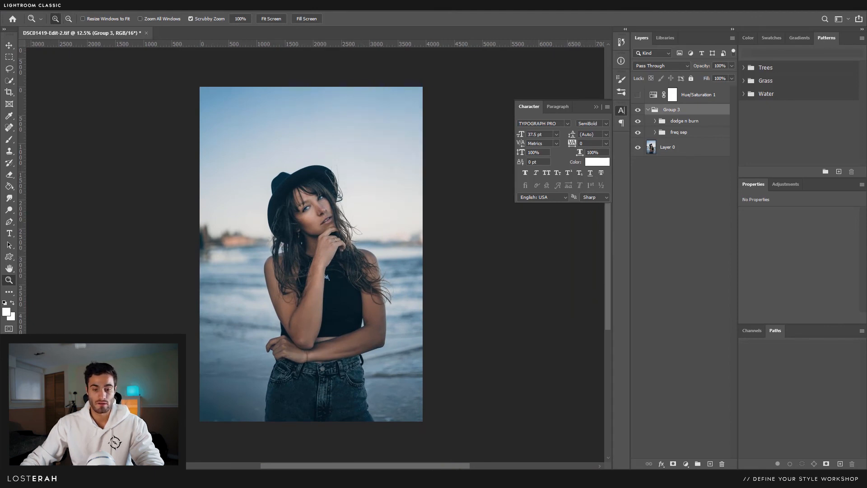
pyautogui.click(278, 478)
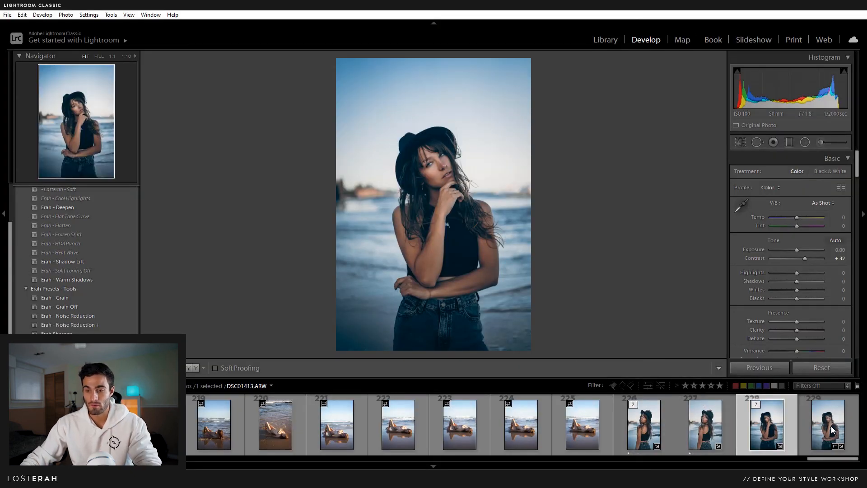
# - Crop the original DSC01419.ARW to a 4 x 5 / 8 x 10 aspect ratio
pyautogui.click(800, 430)
pyautogui.click(739, 143)
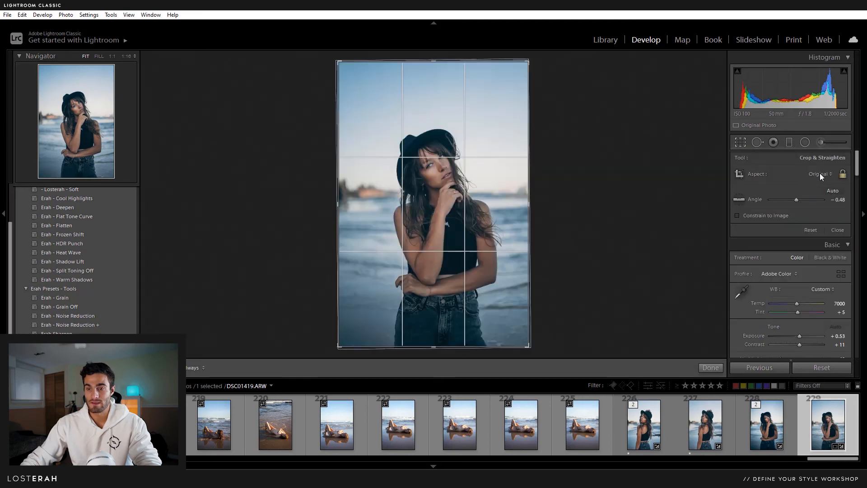
pyautogui.click(819, 173)
pyautogui.click(768, 229)
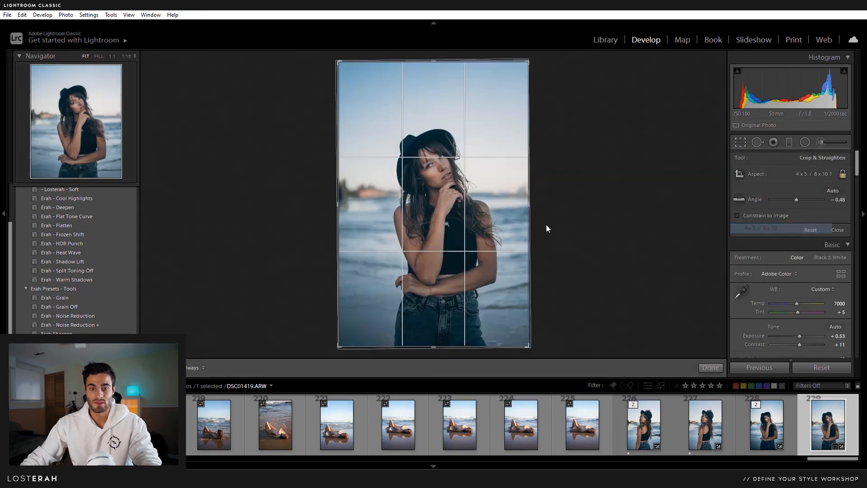
pyautogui.press('Return')
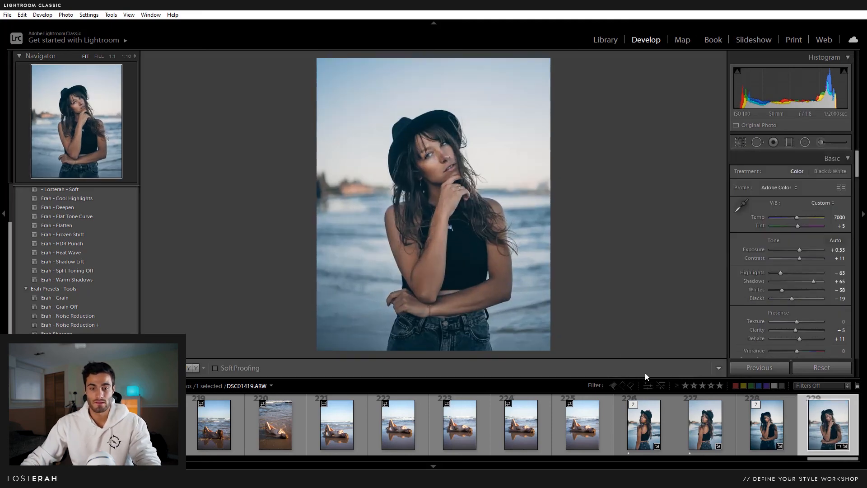
# - Open the original DSC01419.ARW in Photoshop 2020 for editing
pyautogui.rightClick(818, 425)
pyautogui.moveTo(782, 213)
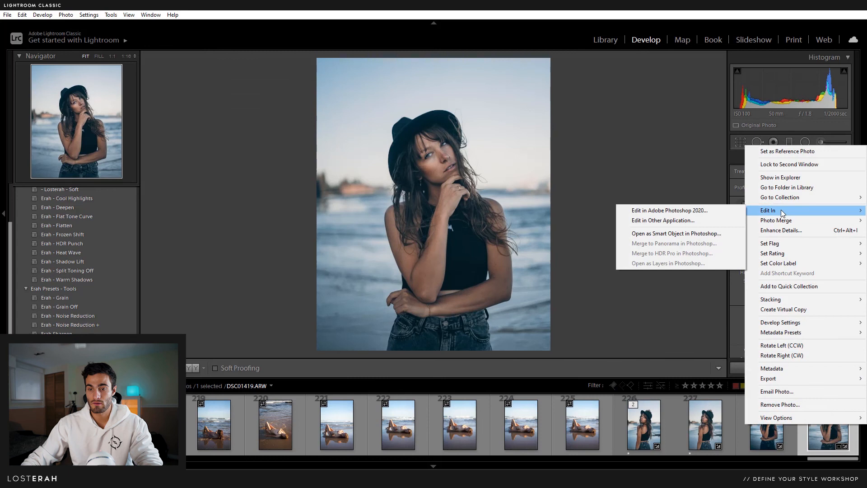
pyautogui.click(659, 212)
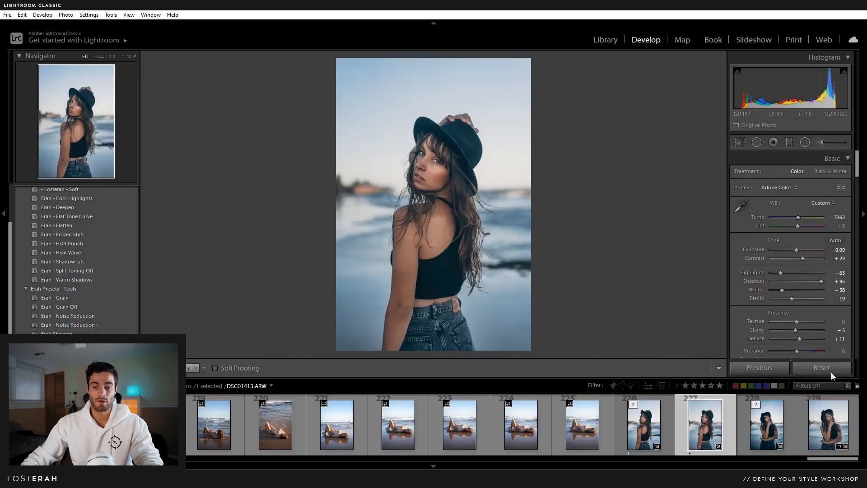
# - Open DSC01419-Edit-2.tif in Photoshop as a smart object
pyautogui.click(767, 429)
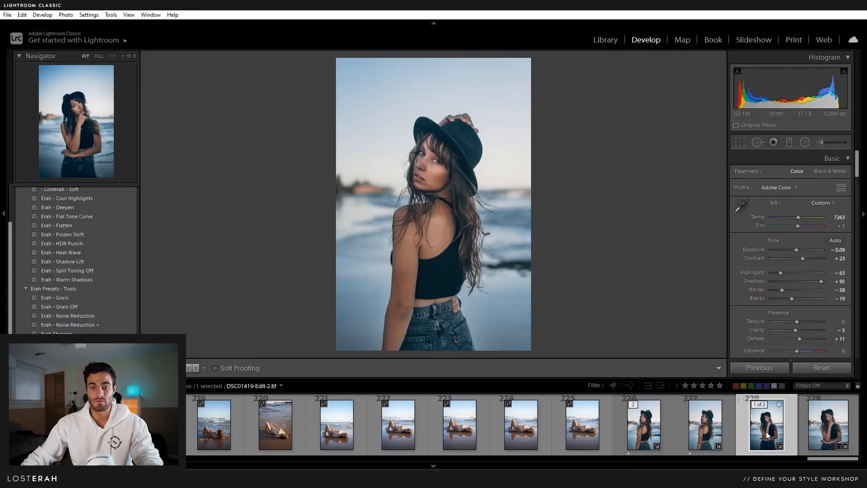
pyautogui.rightClick(763, 430)
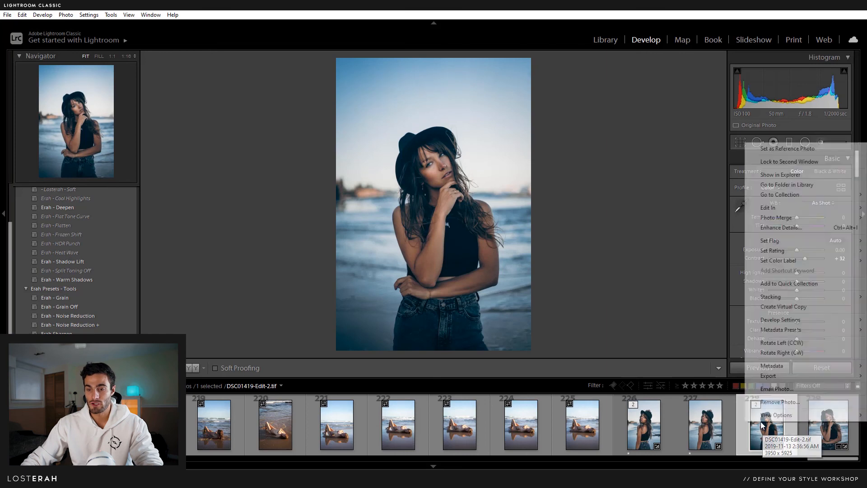
pyautogui.moveTo(777, 212)
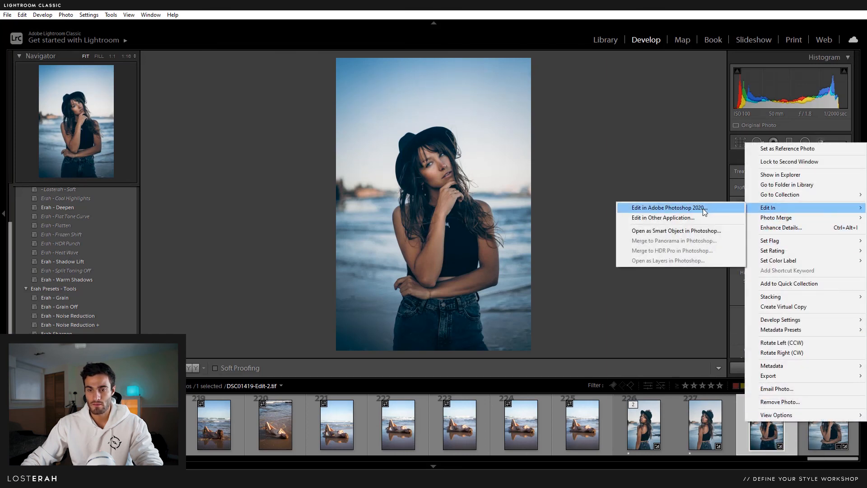
pyautogui.click(700, 230)
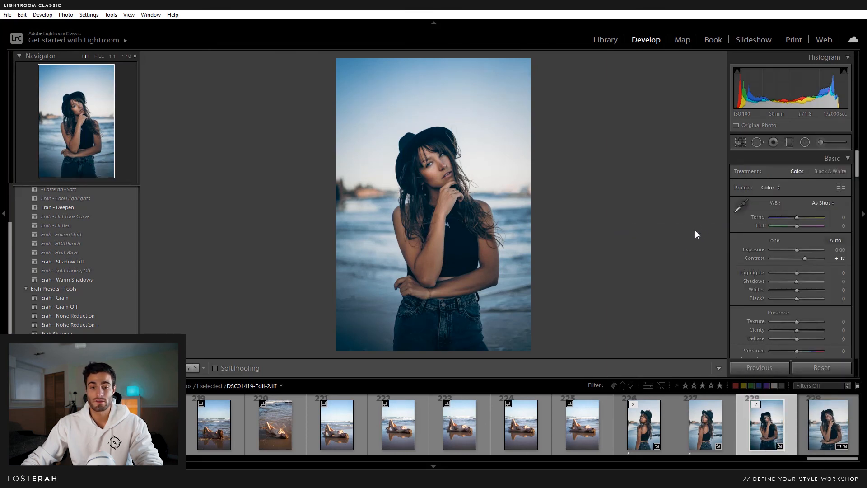
pyautogui.moveTo(298, 479)
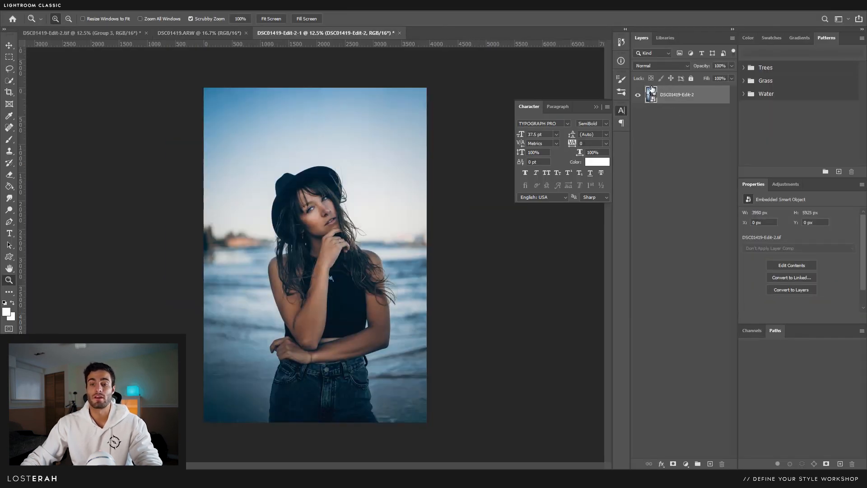
# - Rasterize the smart object layer and drag it centred into the DSC01419.ARW document
pyautogui.click(9, 46)
pyautogui.rightClick(694, 95)
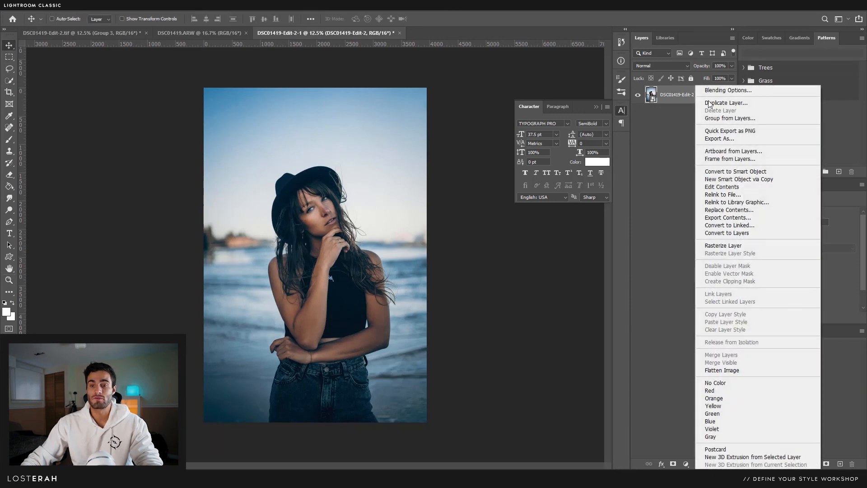
pyautogui.click(750, 245)
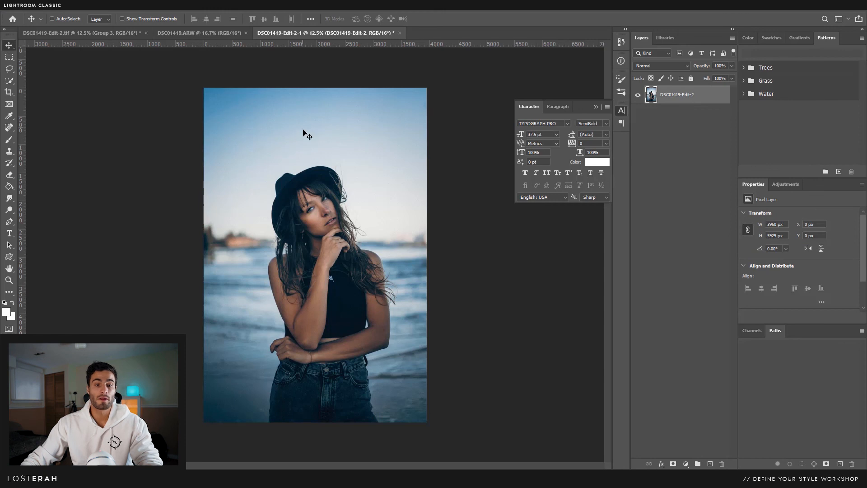
pyautogui.moveTo(303, 132); pyautogui.dragTo(315, 232)
pyautogui.press('z')
pyautogui.keyDown('alt'); pyautogui.click(339, 217); pyautogui.keyUp('alt')
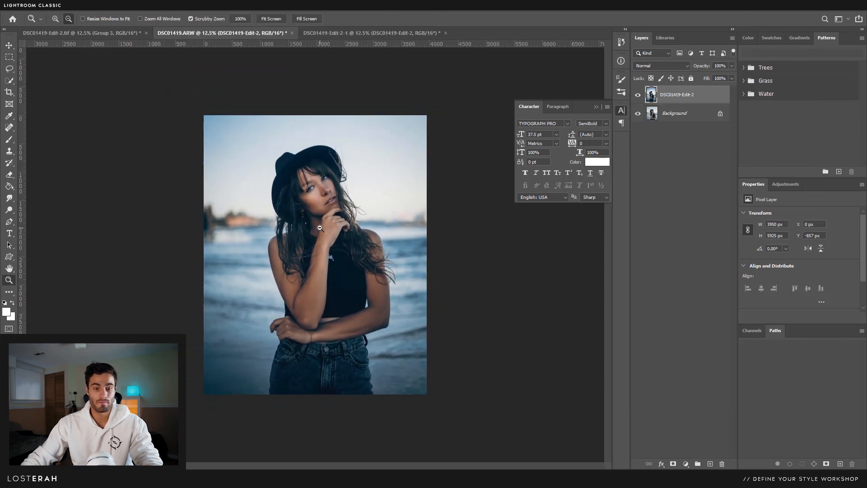
# - Scale the new layer down to about 88% (3442 × 5163 px) and nudge it up and right
pyautogui.click(8, 45)
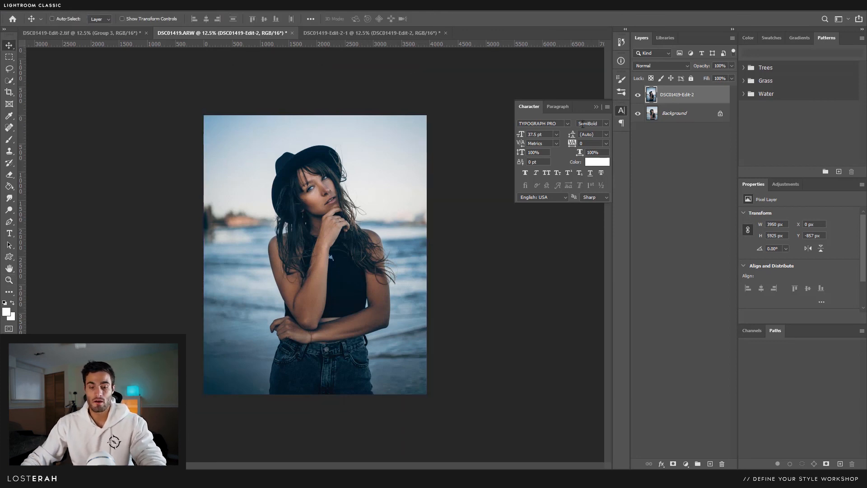
pyautogui.hotkey('ctrl', 't')
pyautogui.moveTo(427, 64); pyautogui.dragTo(400, 110)
pyautogui.moveTo(339, 170); pyautogui.dragTo(355, 166)
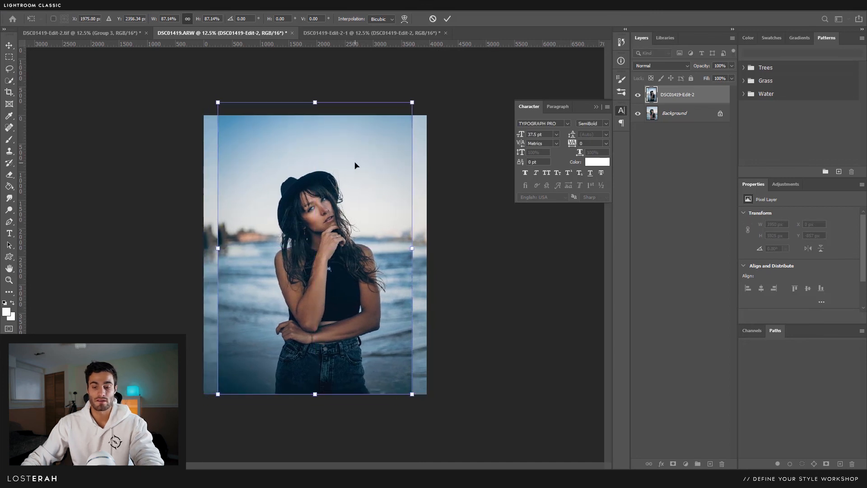
pyautogui.press('Return')
pyautogui.press('z')
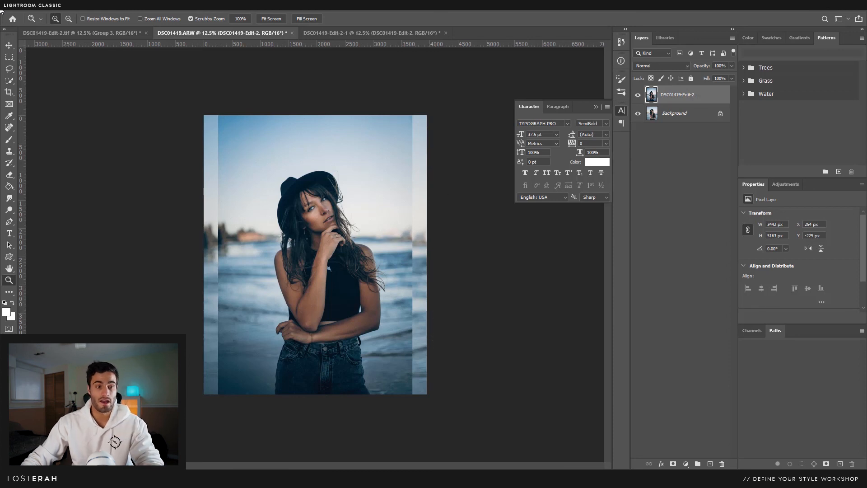
# - Content-aware scale the layer's left strip out to the canvas's left edge
pyautogui.click(11, 58)
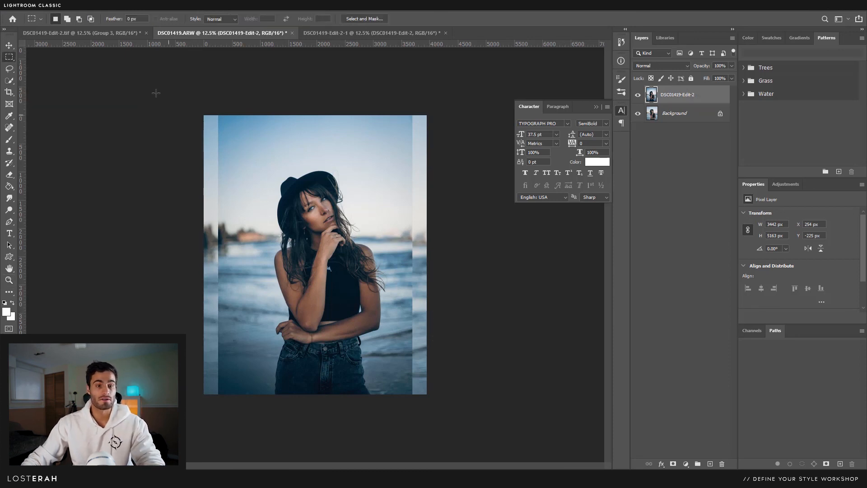
pyautogui.moveTo(203, 115); pyautogui.dragTo(268, 416)
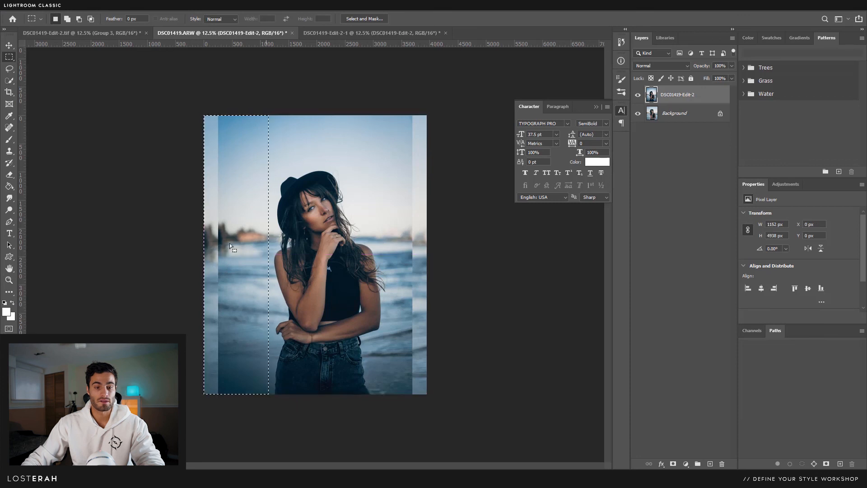
pyautogui.click(34, 6)
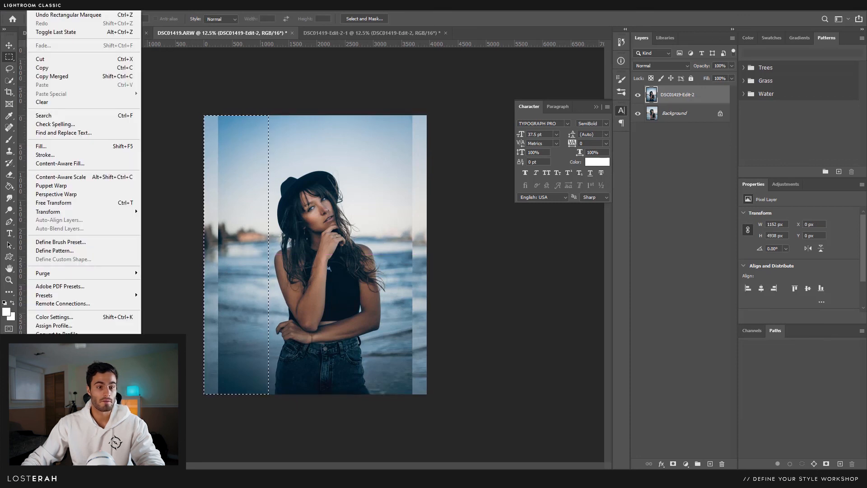
pyautogui.click(66, 180)
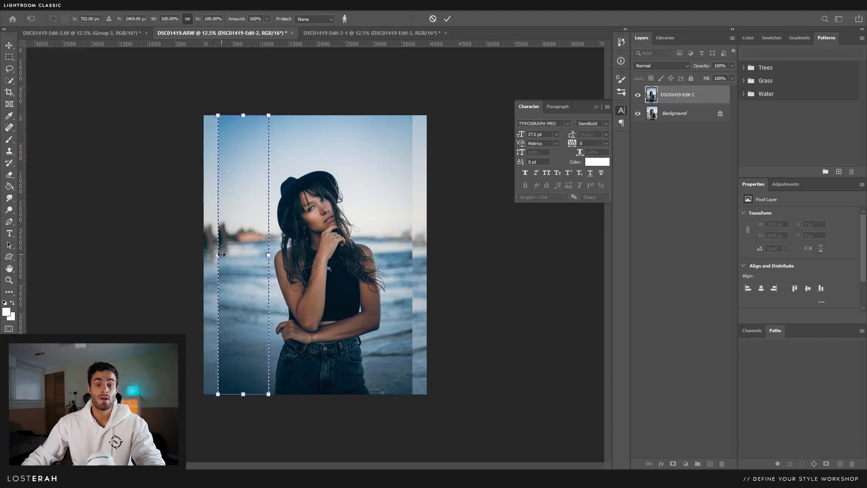
pyautogui.moveTo(205, 255); pyautogui.dragTo(208, 255)
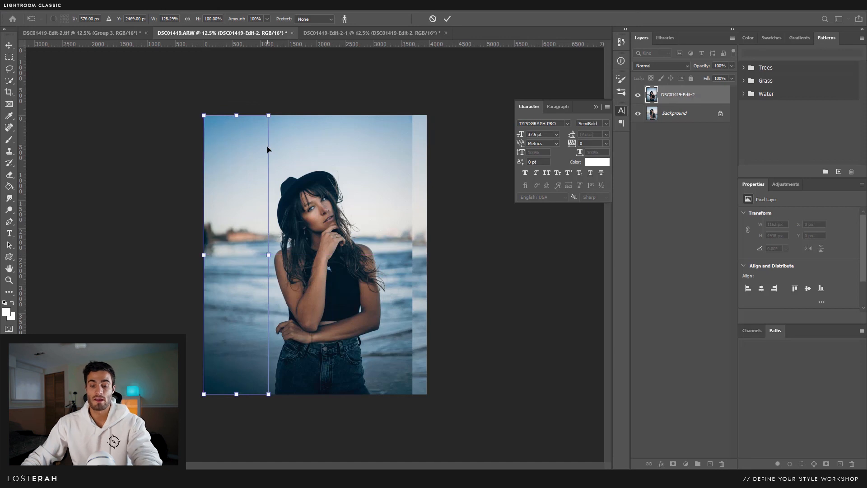
pyautogui.press('Return')
pyautogui.hotkey('ctrl', 'd')
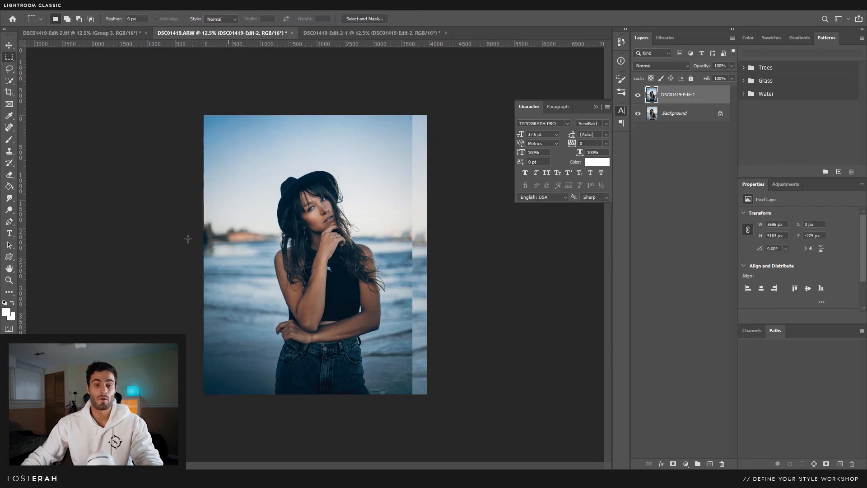
# - Content-aware scale the right strip out to the right edge, reaching 3950 × 5163 px
pyautogui.click(348, 33)
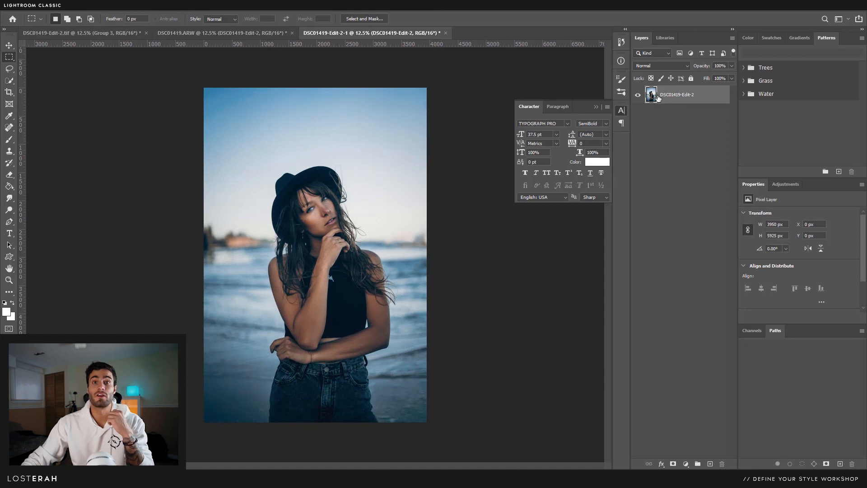
pyautogui.click(253, 33)
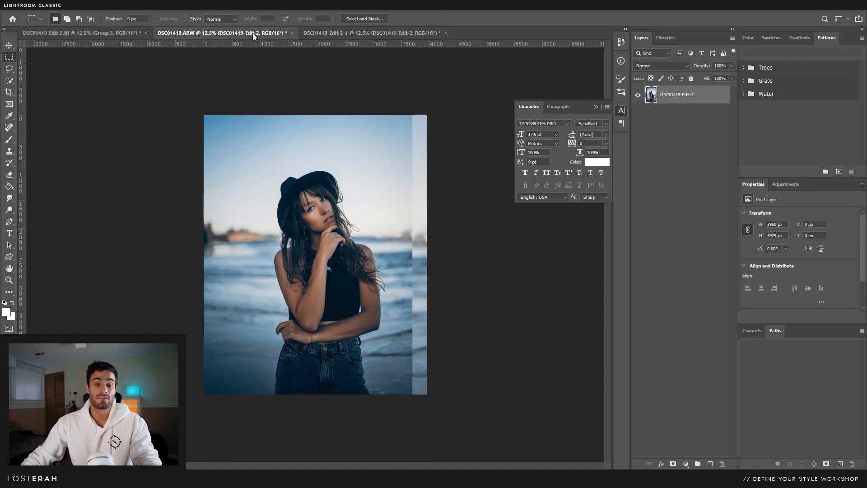
pyautogui.moveTo(430, 110); pyautogui.dragTo(389, 404)
pyautogui.click(33, 6)
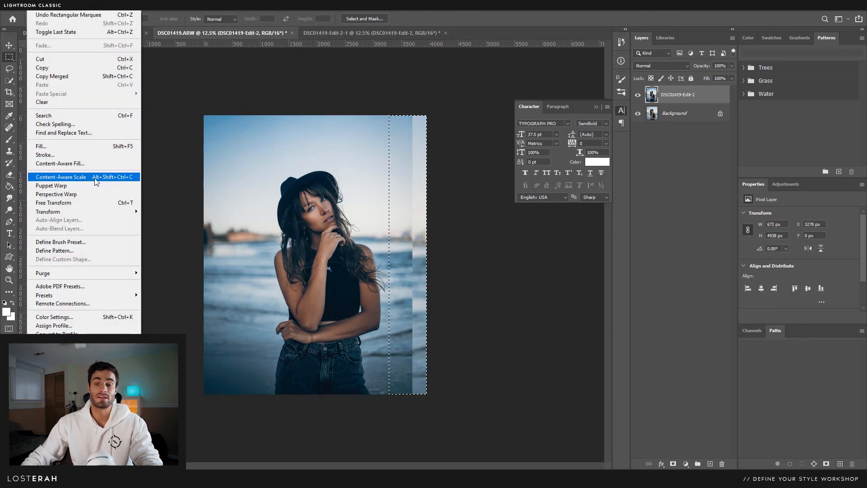
pyautogui.click(61, 176)
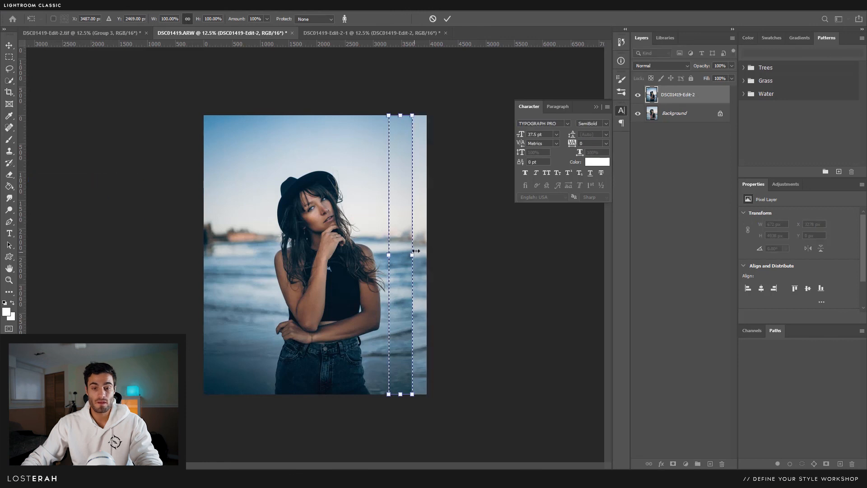
pyautogui.moveTo(420, 256); pyautogui.dragTo(435, 254)
pyautogui.press('Return')
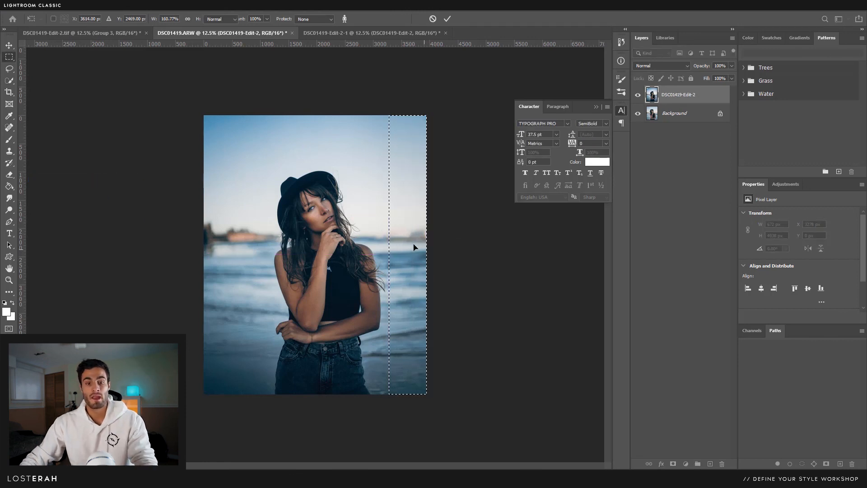
pyautogui.hotkey('ctrl', 'd')
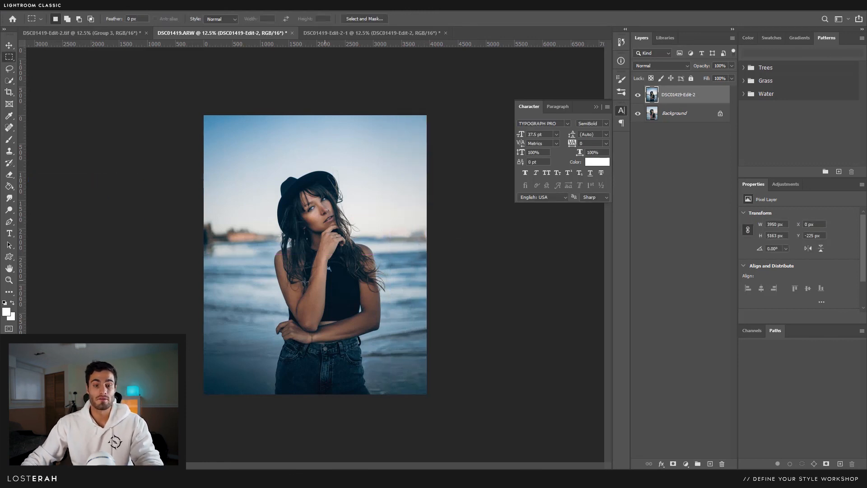
pyautogui.hotkey('ctrl', 'space')
# - Drag the crop's top-left corner inward to 3799 × 4749 px and commit the crop
pyautogui.keyDown('ctrl'); pyautogui.click(305, 270); pyautogui.keyUp('ctrl')
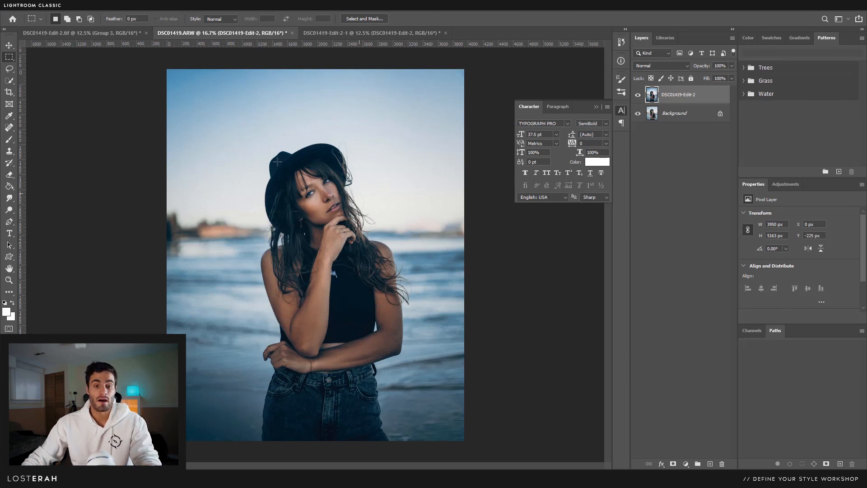
pyautogui.click(9, 93)
pyautogui.moveTo(169, 73); pyautogui.dragTo(178, 75)
pyautogui.press('Return')
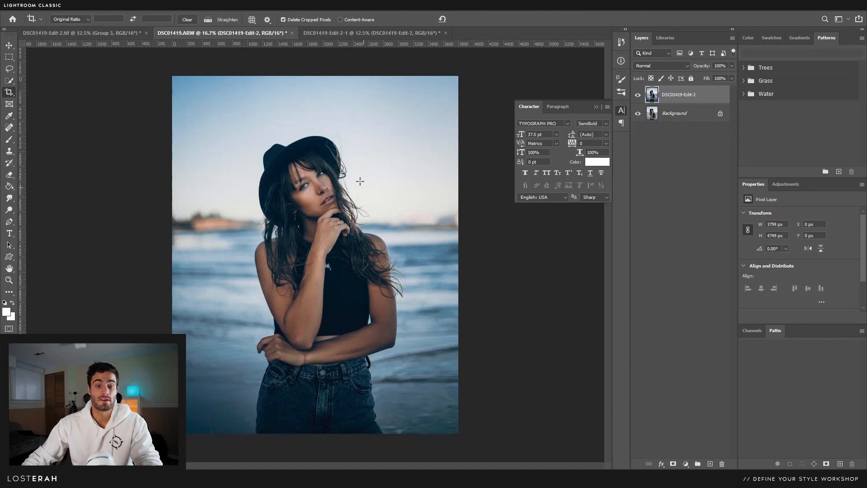
pyautogui.click(9, 45)
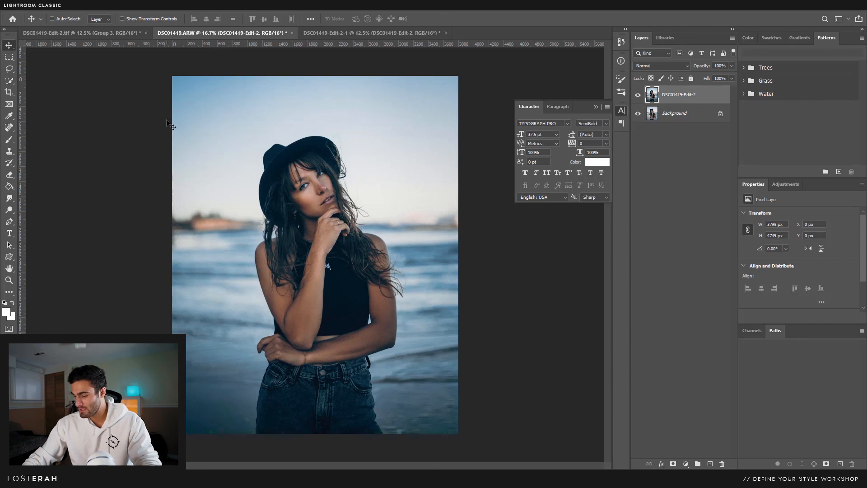